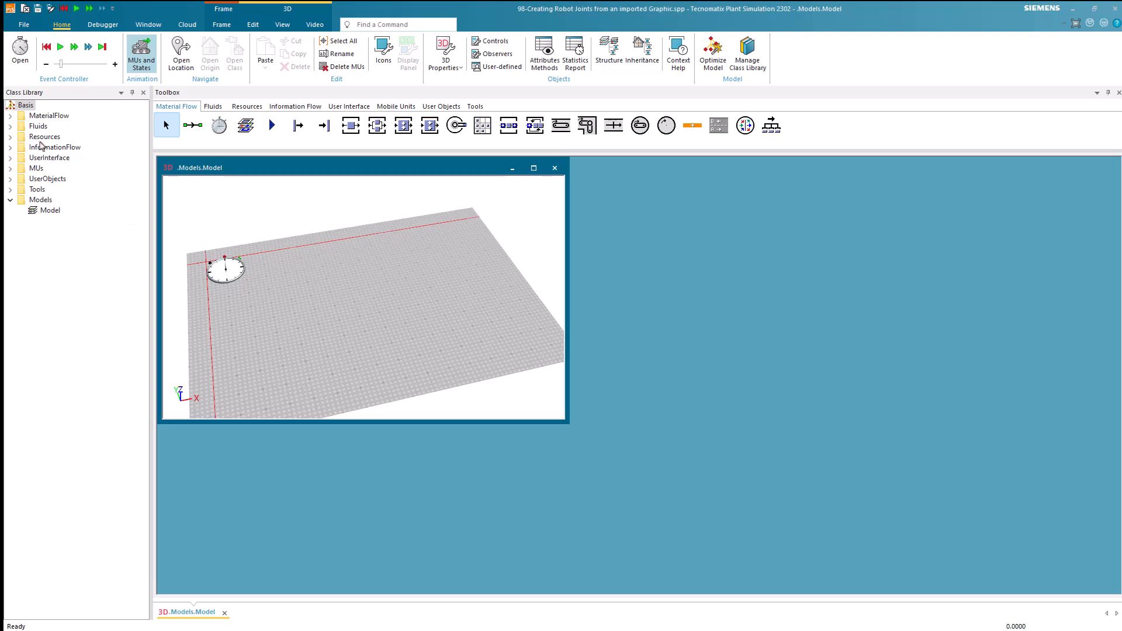
Step: Create a new user object from the Station class in the material flow library and rename it Robot
{"action": "left_click", "coordinate": [17, 117]}
{"action": "right_click", "coordinate": [47, 189]}
{"action": "left_click", "coordinate": [79, 240]}
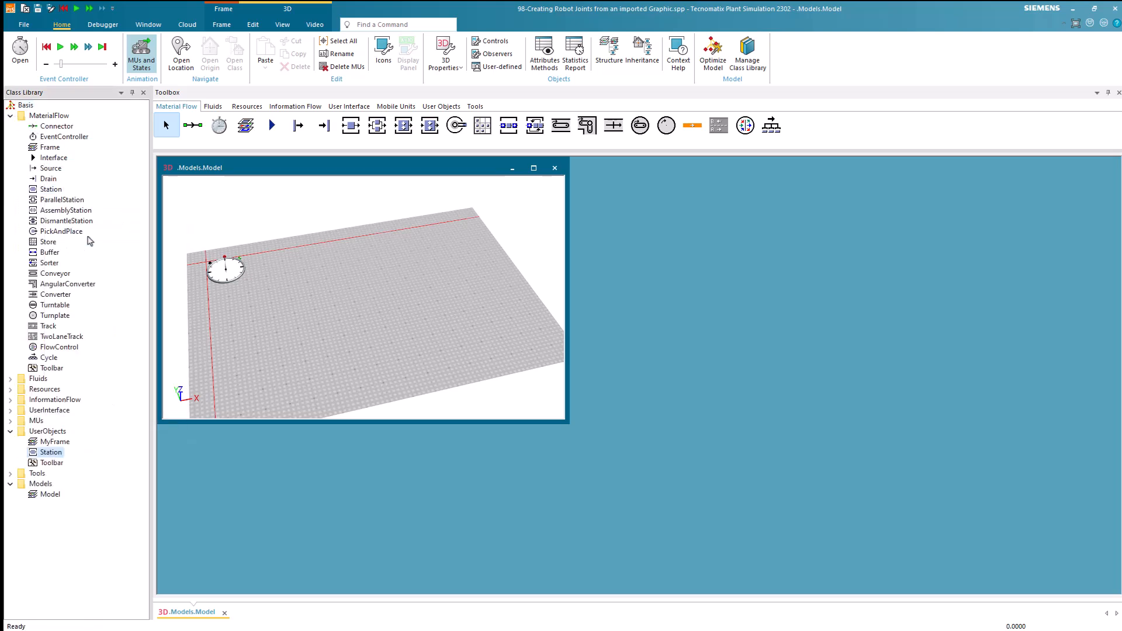
{"action": "key", "text": "F2"}
{"action": "type", "text": "Robot"}
{"action": "key", "text": "Return"}
{"action": "left_click", "coordinate": [10, 116]}
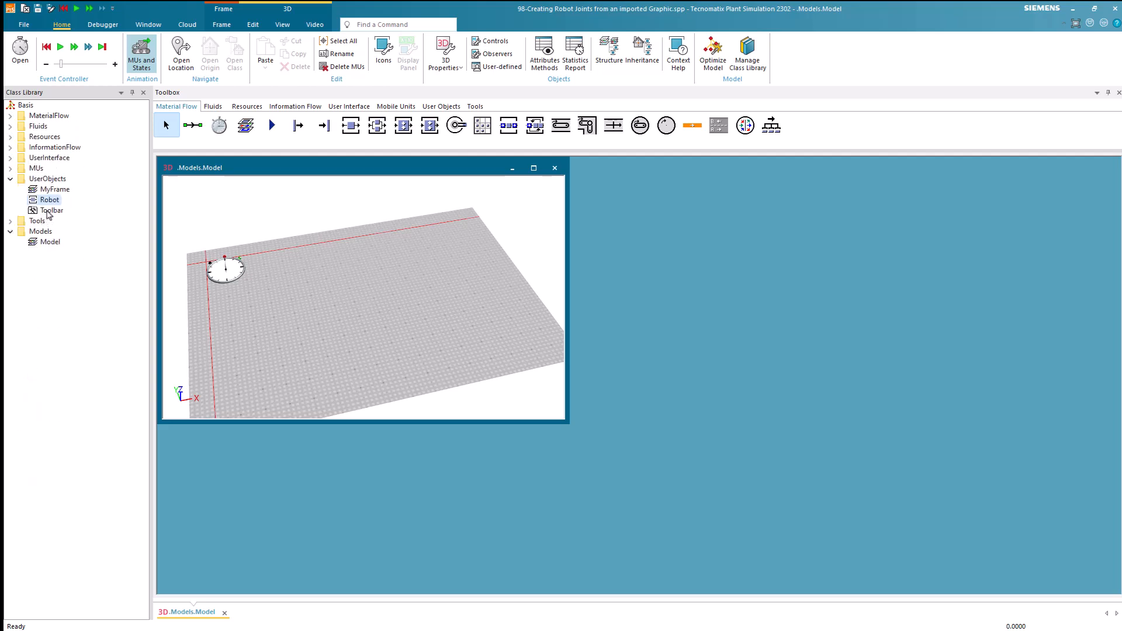
Step: Open the Robot object in 3D, placing its window in the right area and the Model window in the left area
{"action": "right_click", "coordinate": [51, 202]}
{"action": "left_click", "coordinate": [74, 225]}
{"action": "left_click", "coordinate": [179, 174]}
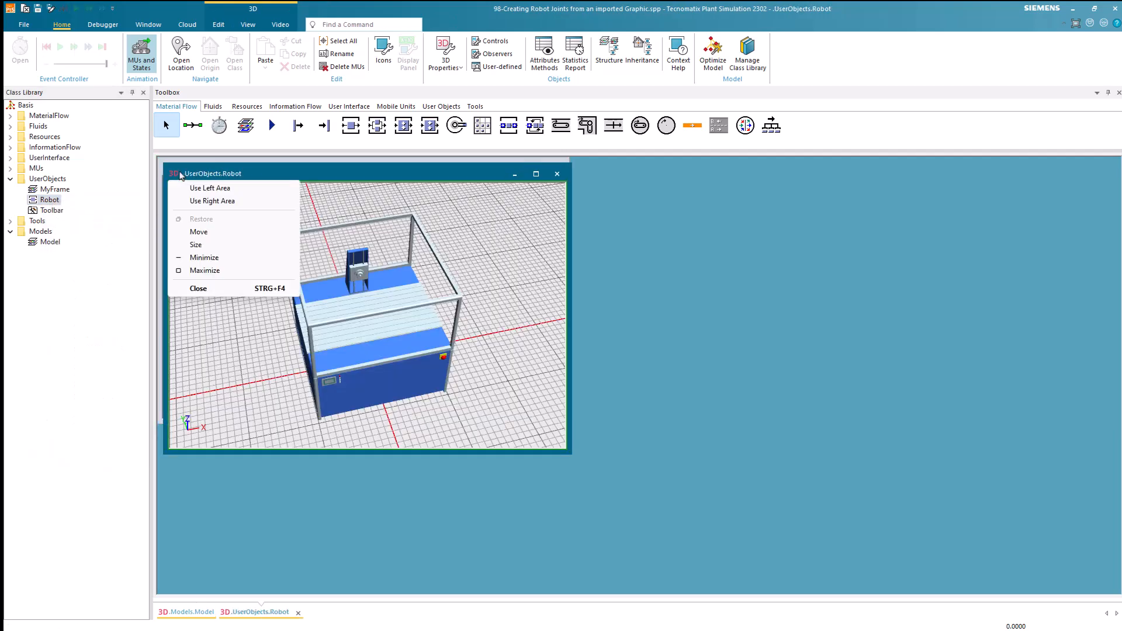
{"action": "left_click", "coordinate": [202, 201]}
{"action": "left_click", "coordinate": [173, 171]}
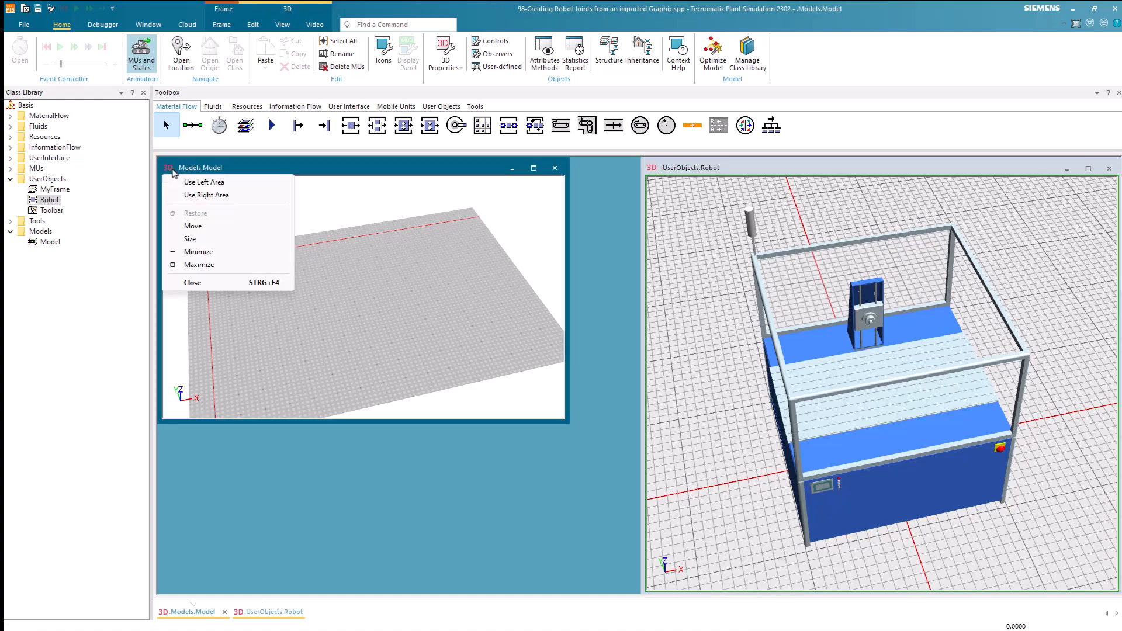
{"action": "left_click", "coordinate": [188, 182]}
Step: Show the default station from the front and place the Robot window in the left area
{"action": "left_click", "coordinate": [979, 497]}
{"action": "right_click_drag", "start_coordinate": [979, 497], "coordinate": [962, 490]}
{"action": "left_click", "coordinate": [992, 473]}
{"action": "scroll", "coordinate": [1013, 460], "scroll_direction": "down", "scroll_amount": 3}
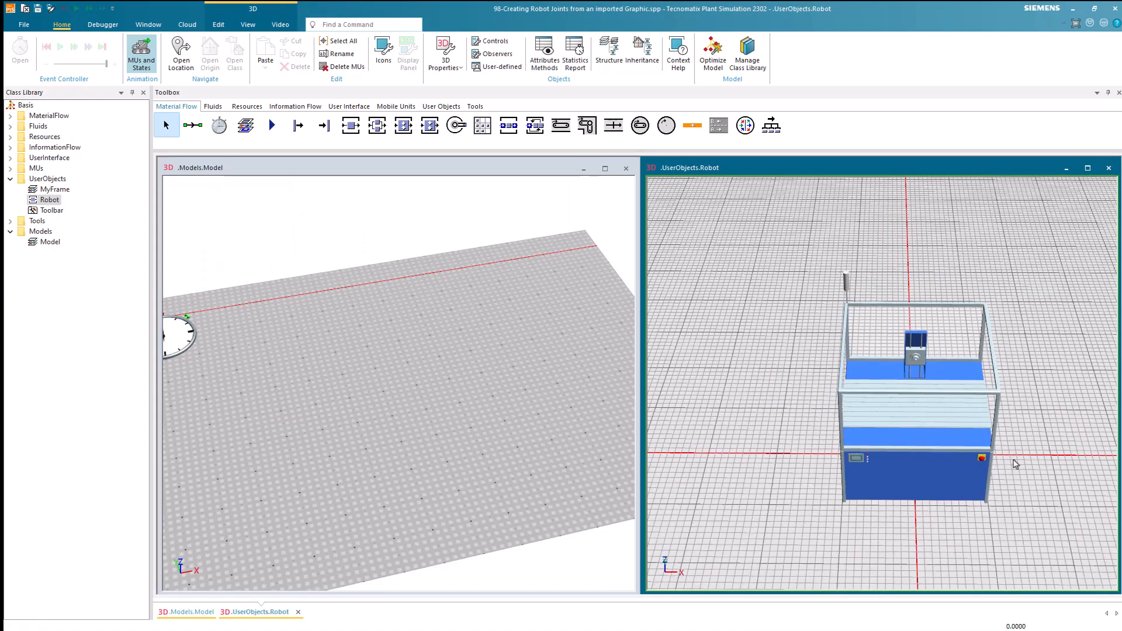
{"action": "middle_click_drag", "start_coordinate": [1014, 463], "coordinate": [1003, 434]}
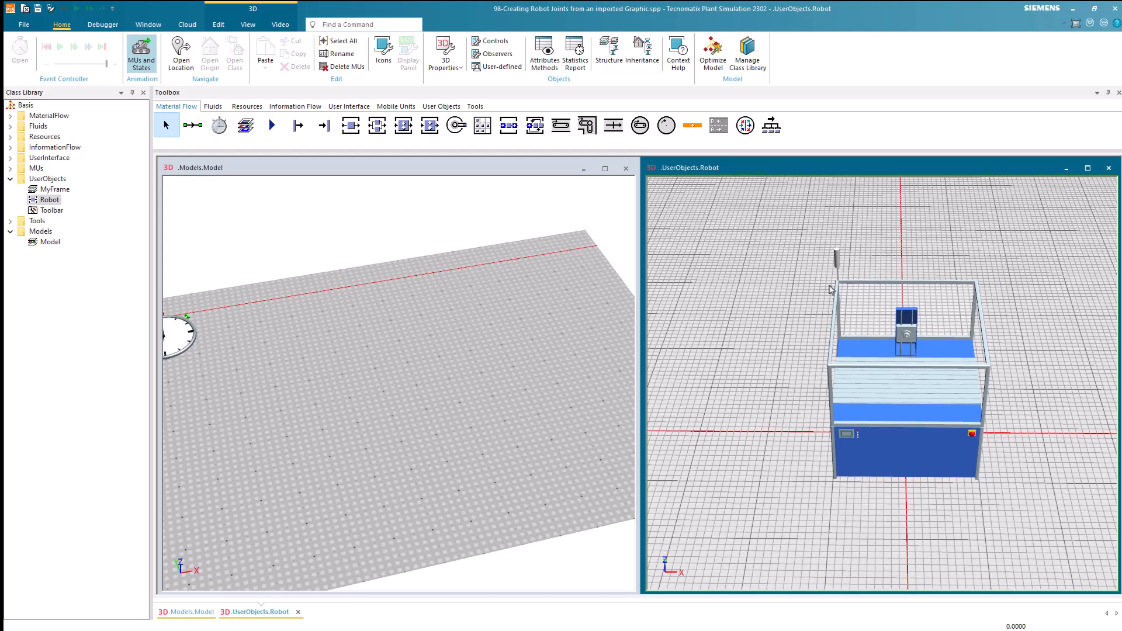
{"action": "left_click", "coordinate": [651, 168]}
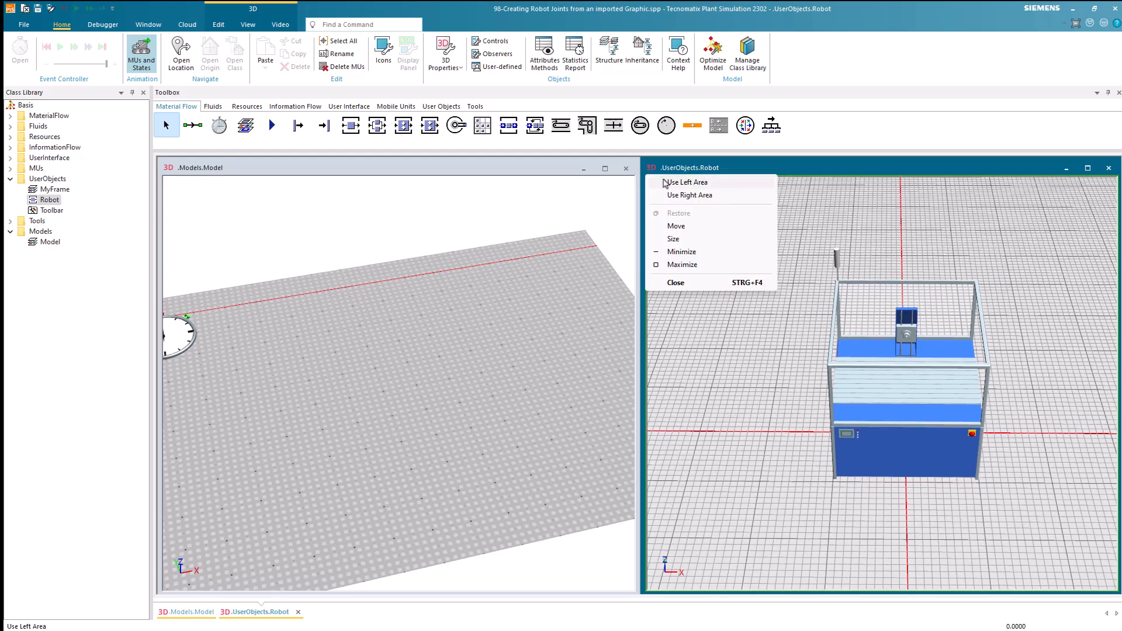
{"action": "left_click", "coordinate": [678, 183]}
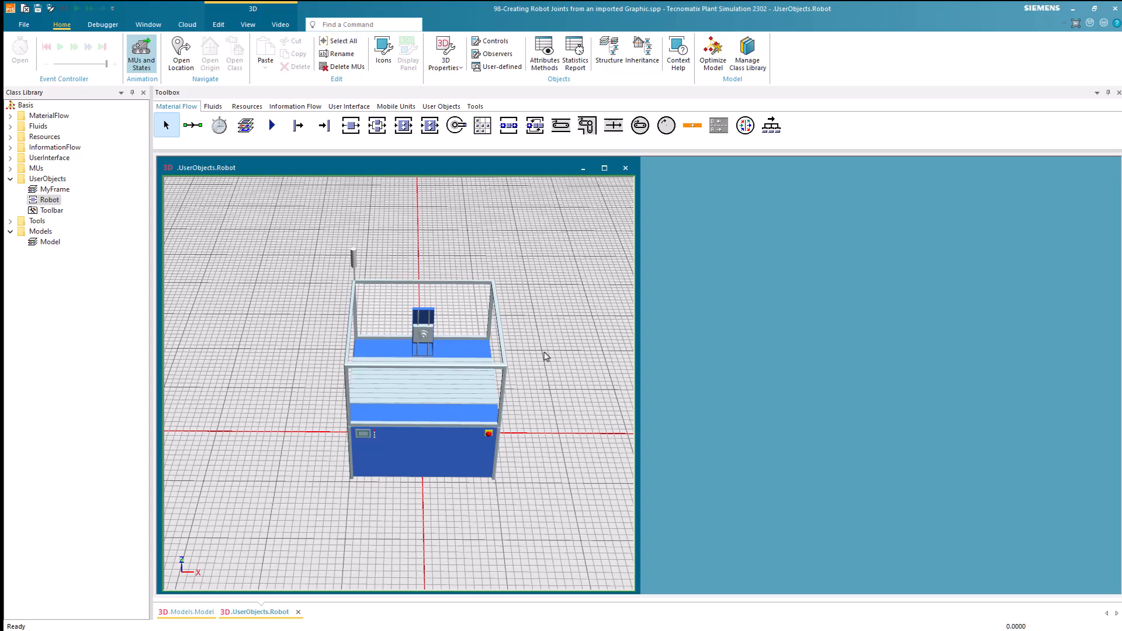
Step: Delete all default station graphics from the Robot object, applying the deletion to all of them
{"action": "key", "text": "ctrl+a"}
{"action": "key", "text": "Delete"}
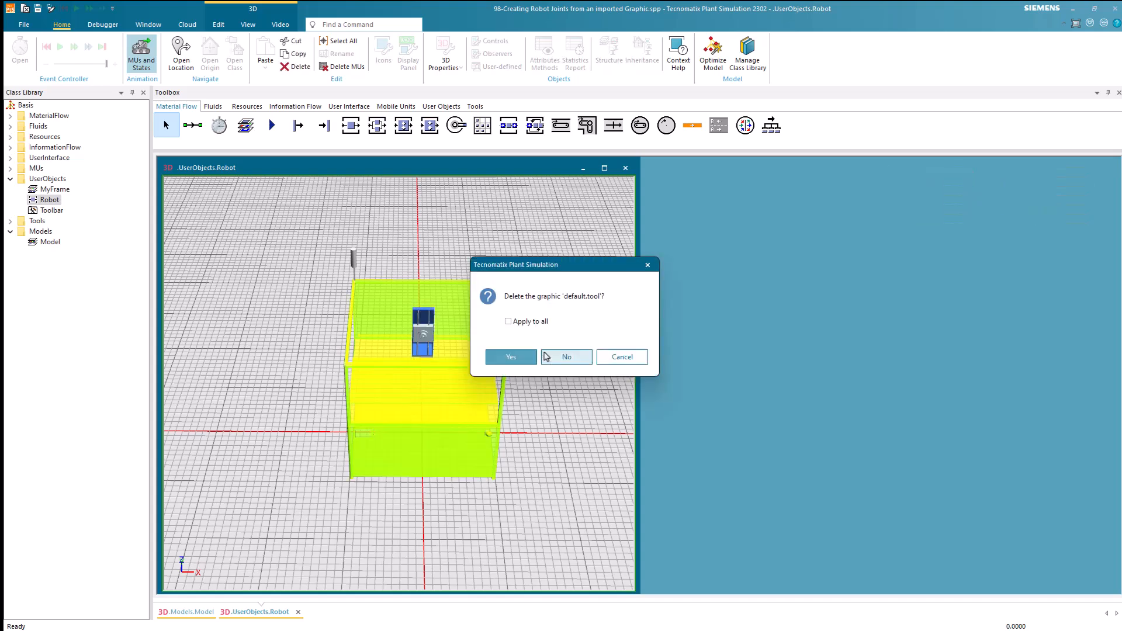
{"action": "left_click", "coordinate": [541, 322]}
{"action": "left_click", "coordinate": [510, 357]}
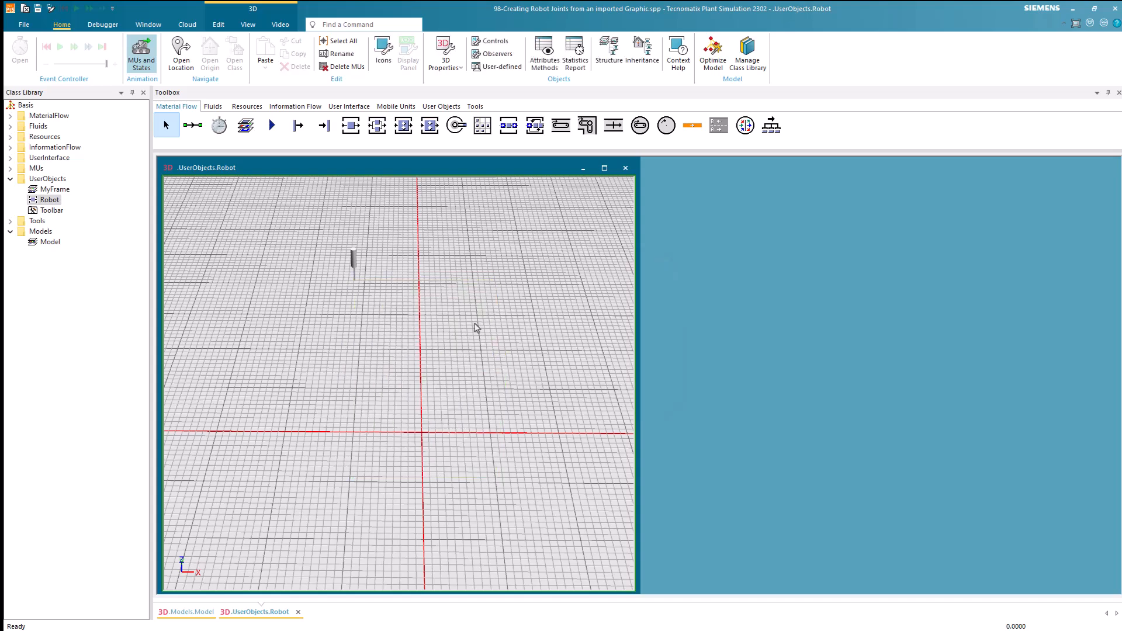
Step: Import ABB_irb6650_320.jt from the PlantSimulation folder into the Robot object, positioned as shown in the view with the Z-axis pointing up
{"action": "left_click", "coordinate": [225, 29]}
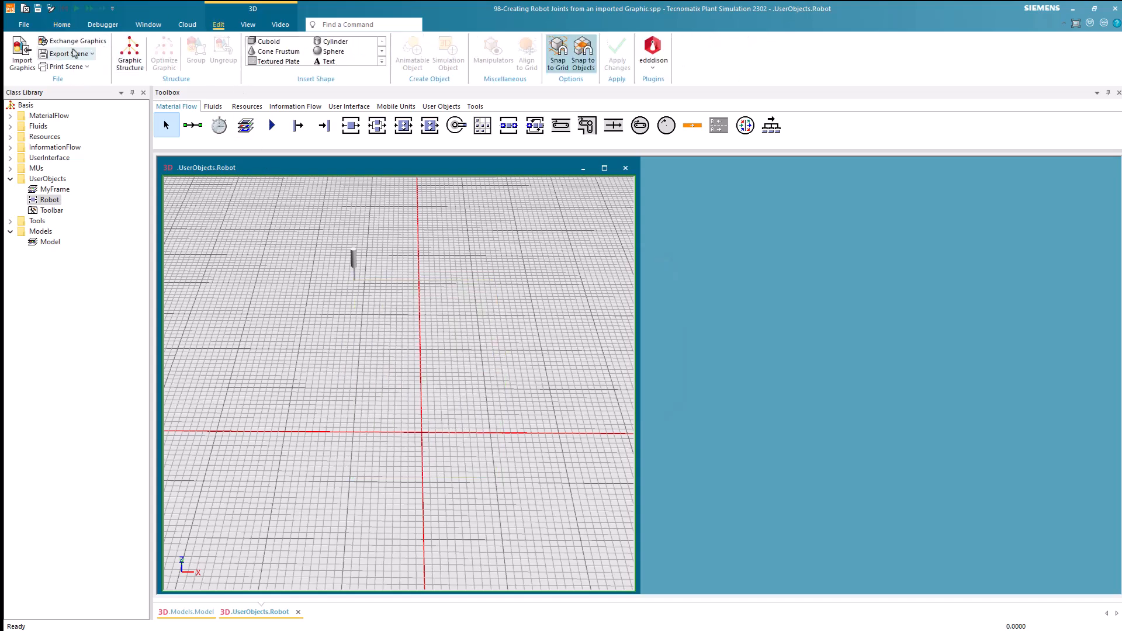
{"action": "left_click", "coordinate": [22, 54]}
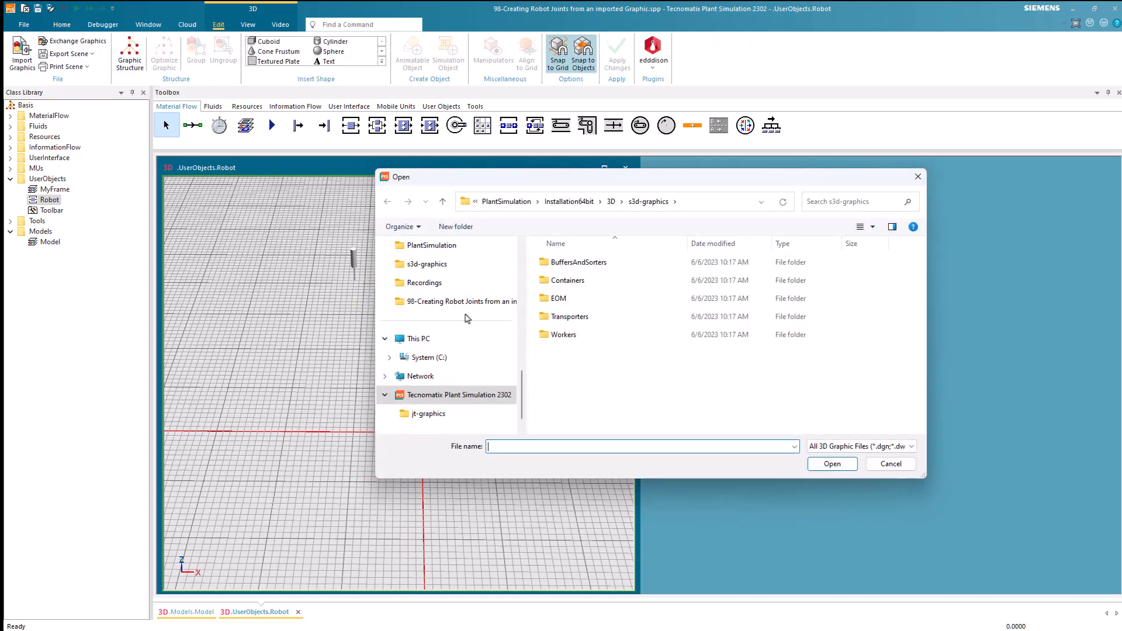
{"action": "scroll", "coordinate": [468, 322], "scroll_direction": "up", "scroll_amount": 1}
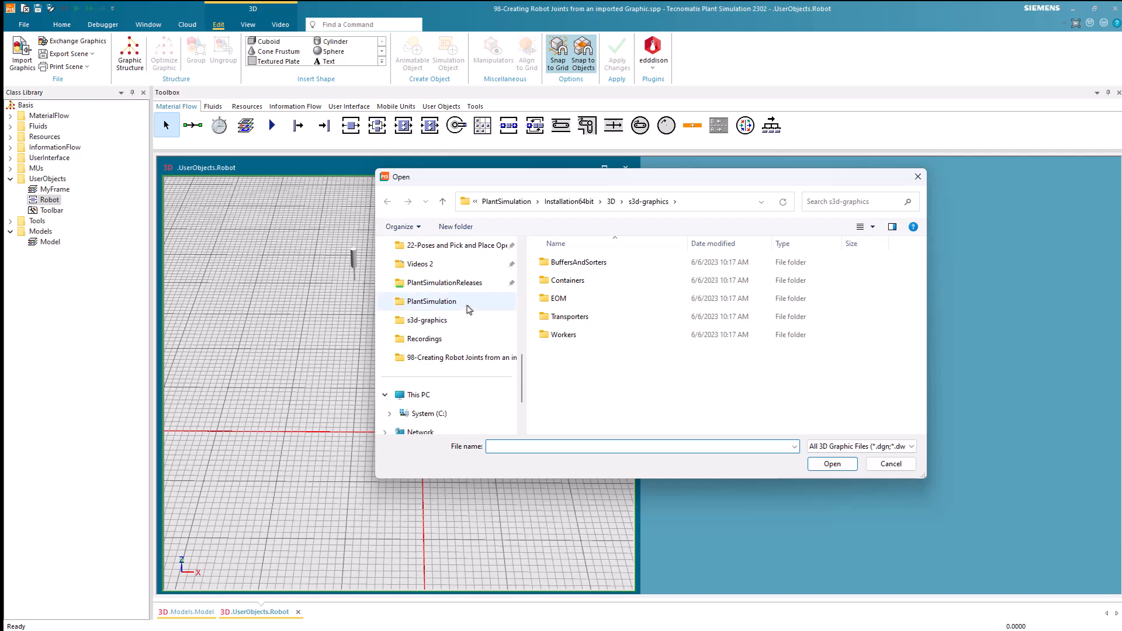
{"action": "left_click", "coordinate": [468, 304]}
{"action": "double_click", "coordinate": [580, 264]}
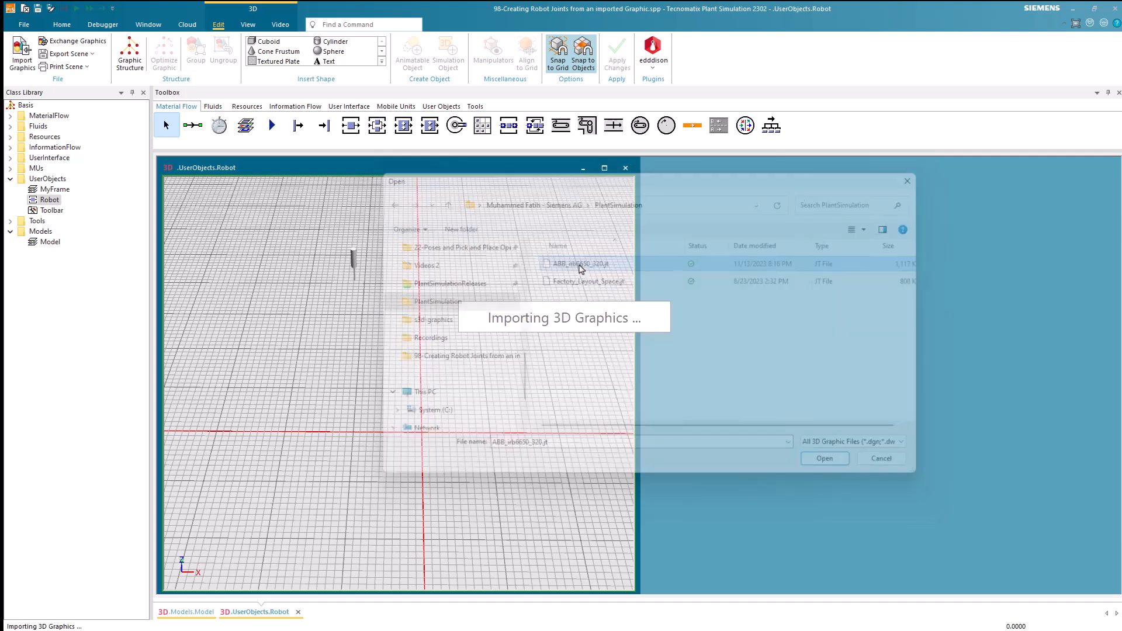
{"action": "left_click", "coordinate": [435, 430]}
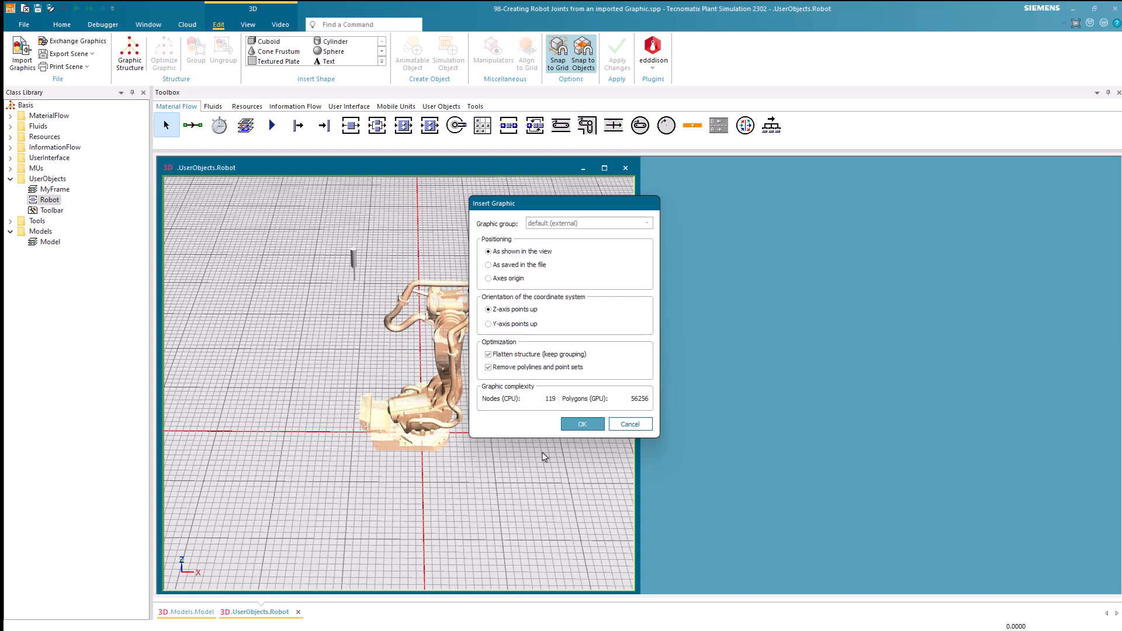
{"action": "left_click", "coordinate": [576, 425]}
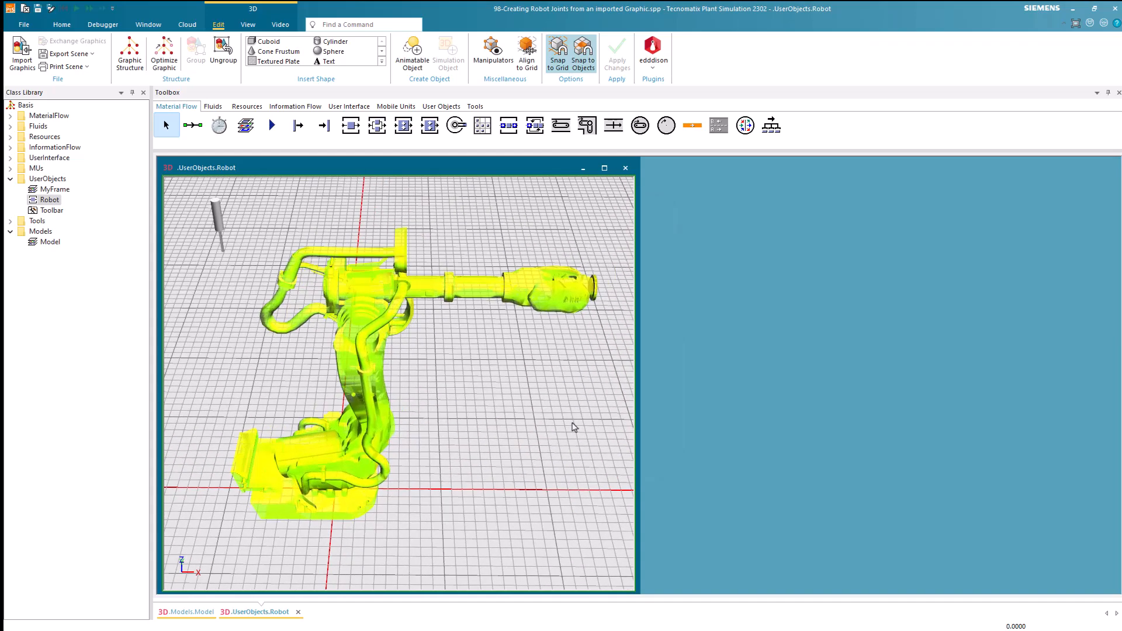
{"action": "left_click", "coordinate": [574, 427]}
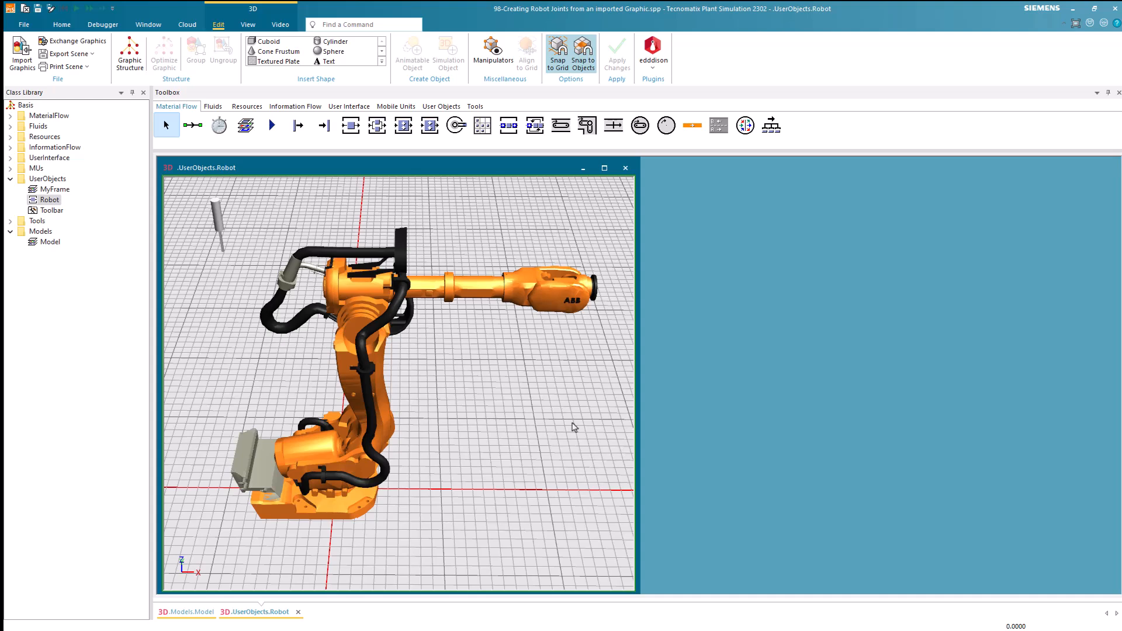
Step: Examine the graphic structure of the imported robot by expanding the ABB_irb6650_320 group
{"action": "right_click", "coordinate": [354, 410]}
{"action": "left_click", "coordinate": [383, 433]}
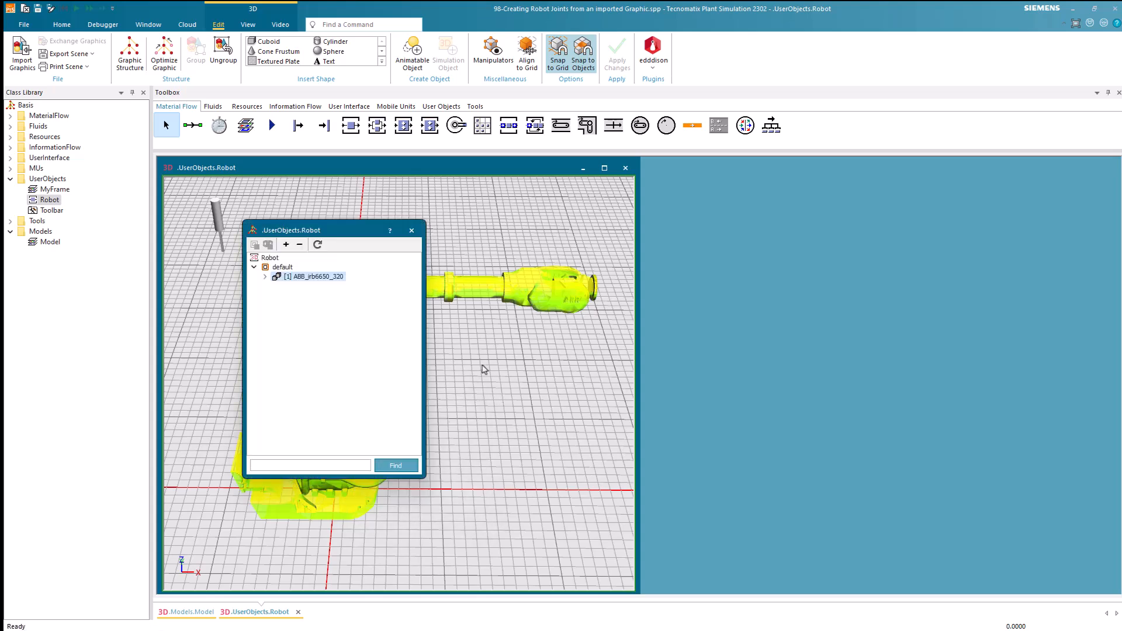
{"action": "left_click_drag", "start_coordinate": [364, 234], "coordinate": [759, 238]}
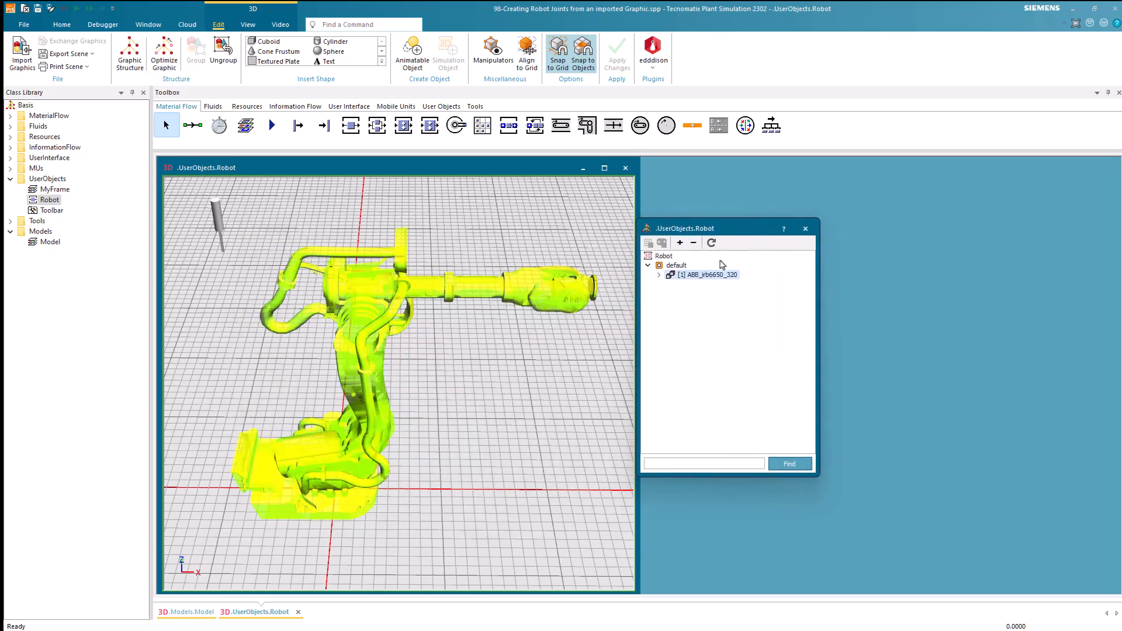
{"action": "left_click", "coordinate": [659, 275]}
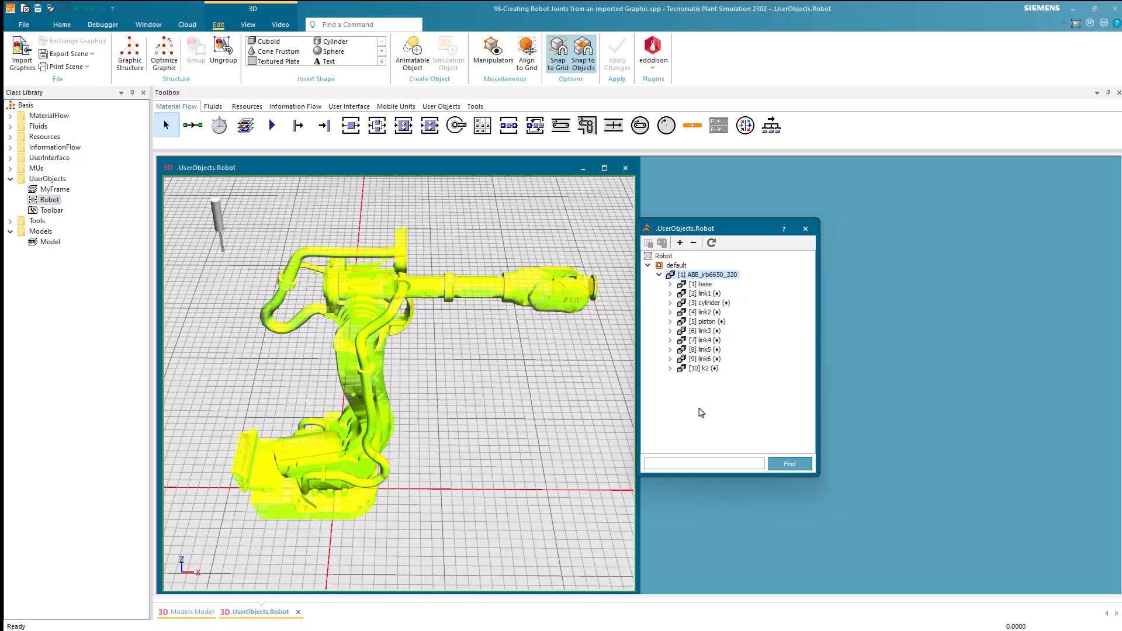
{"action": "left_click", "coordinate": [617, 437]}
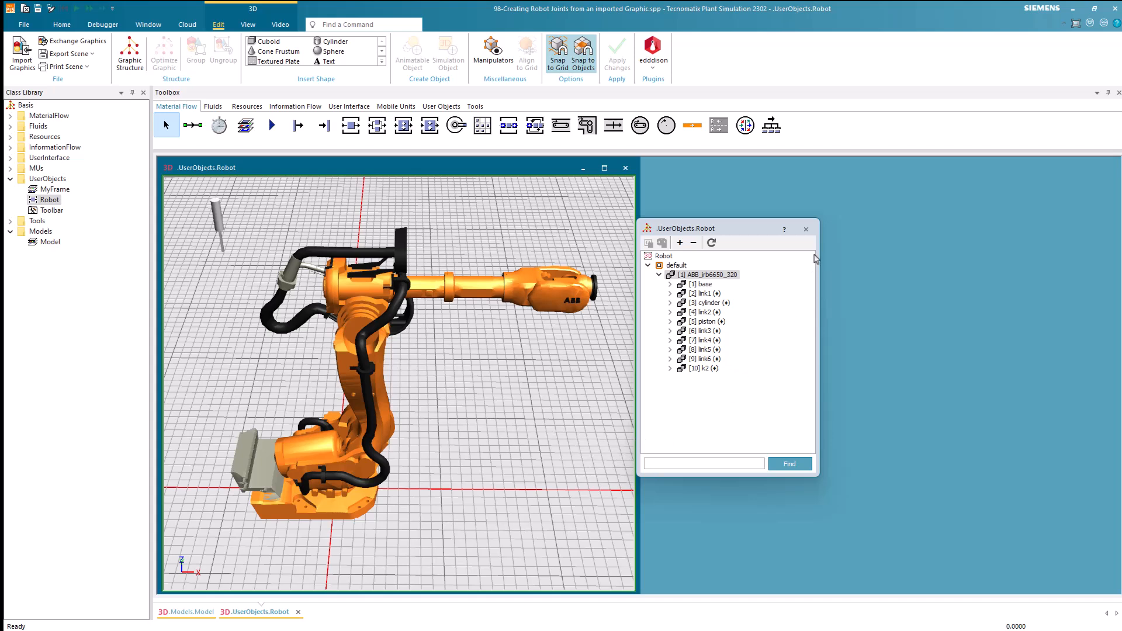
{"action": "left_click", "coordinate": [806, 229]}
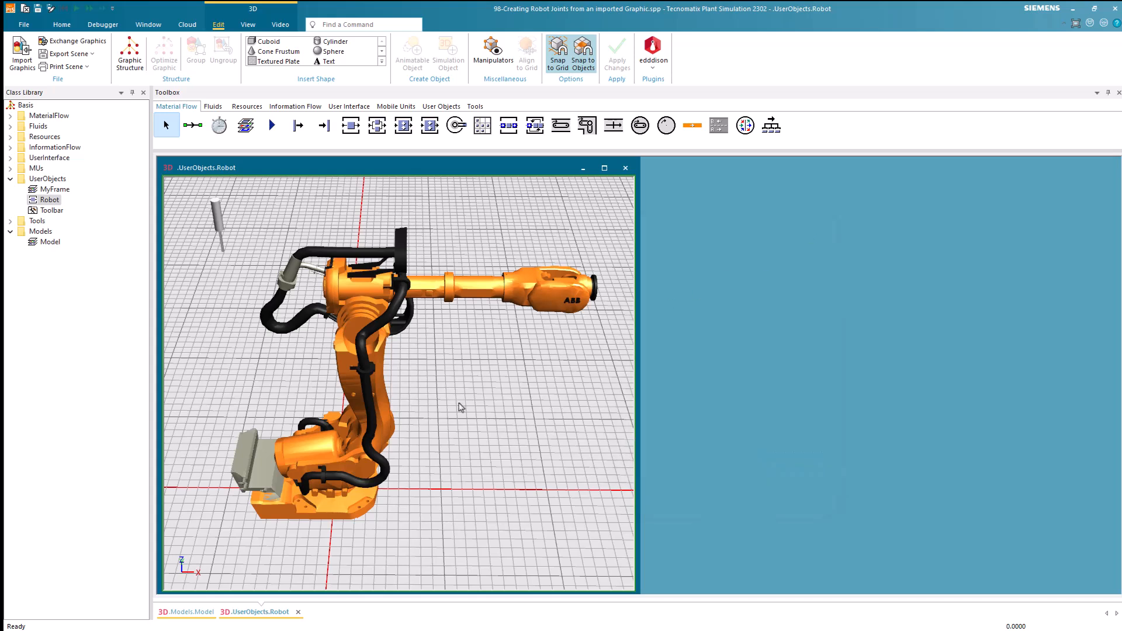
Step: Test selecting parts of the robot's arm and base, and ungroup the ABB_irb6650_320 graphic
{"action": "left_click", "coordinate": [475, 299]}
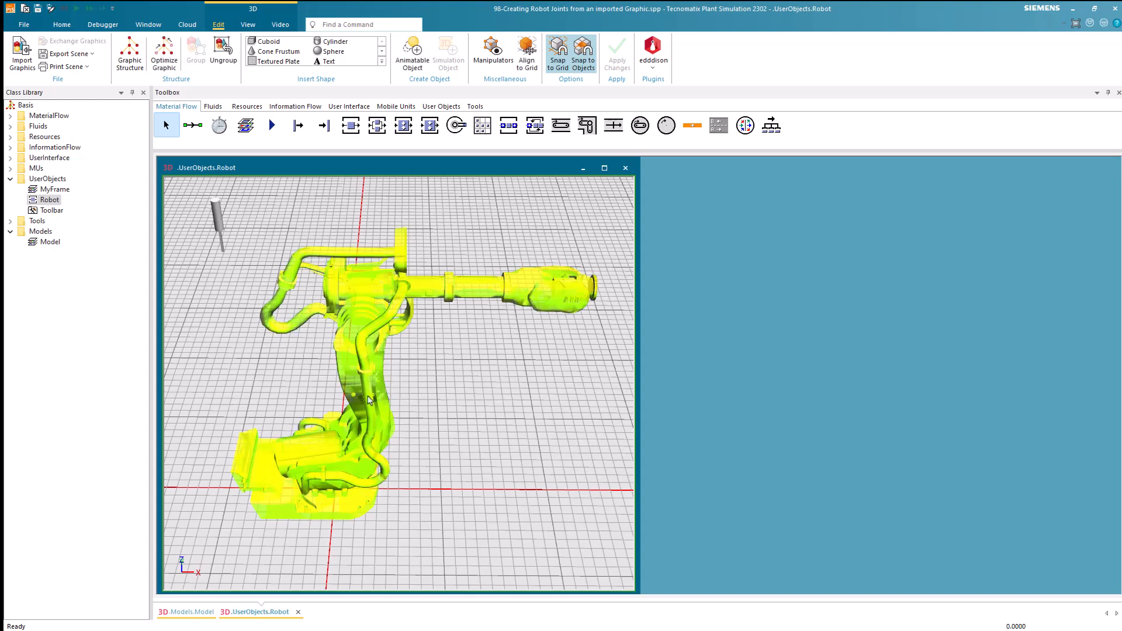
{"action": "left_click", "coordinate": [397, 393]}
{"action": "left_click", "coordinate": [377, 404]}
{"action": "left_click", "coordinate": [425, 390]}
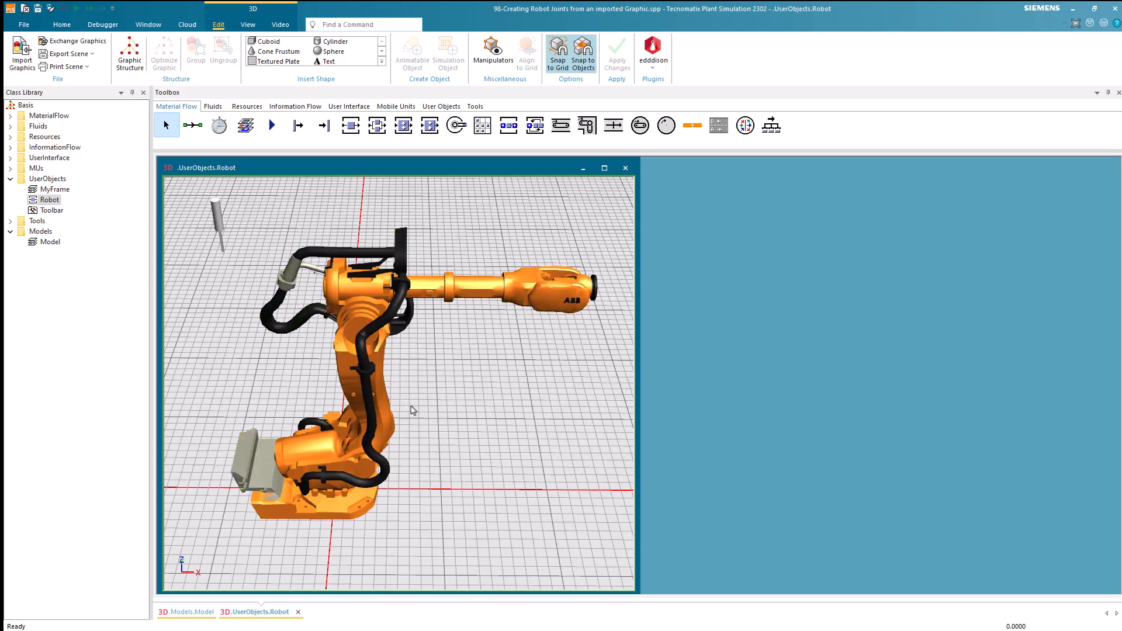
{"action": "left_click", "coordinate": [355, 514]}
{"action": "left_click", "coordinate": [480, 449]}
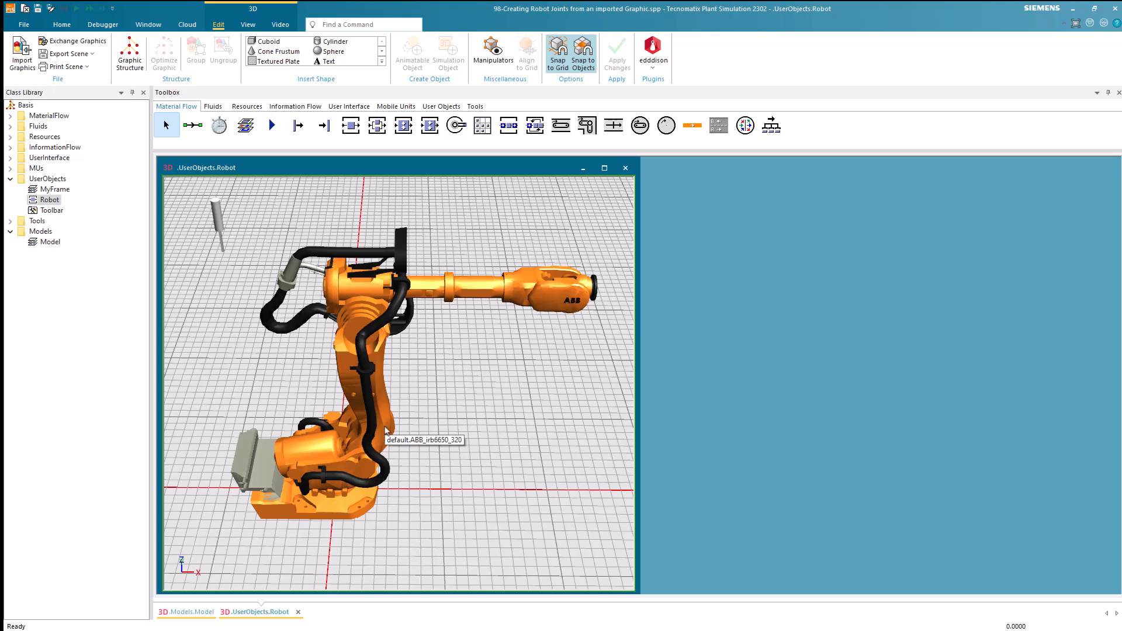
{"action": "right_click", "coordinate": [385, 426]}
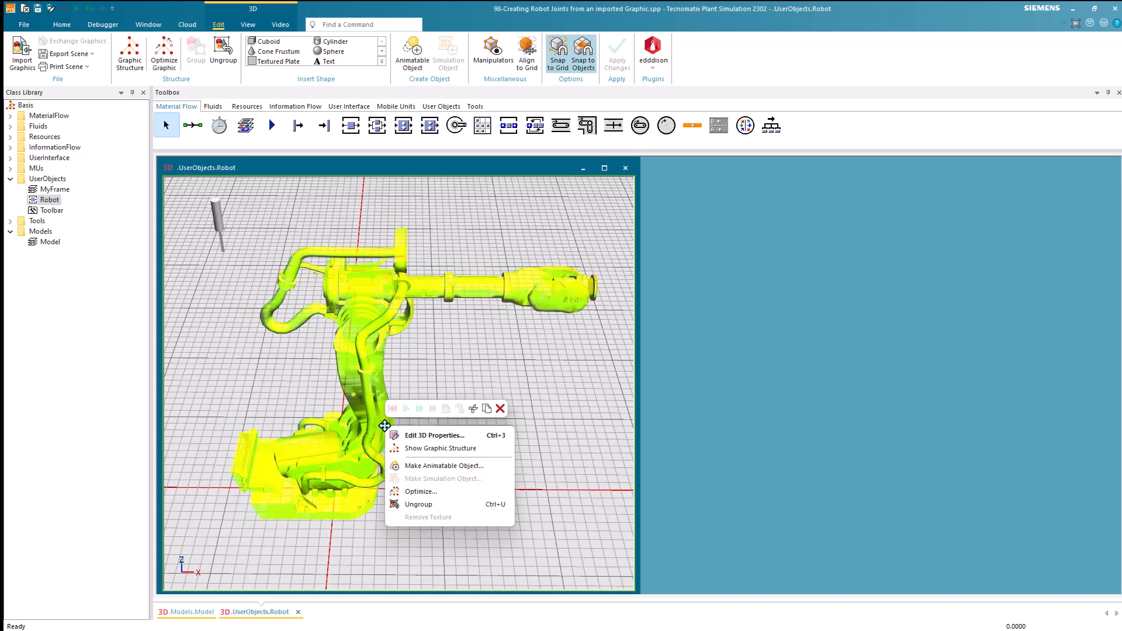
{"action": "left_click", "coordinate": [429, 504]}
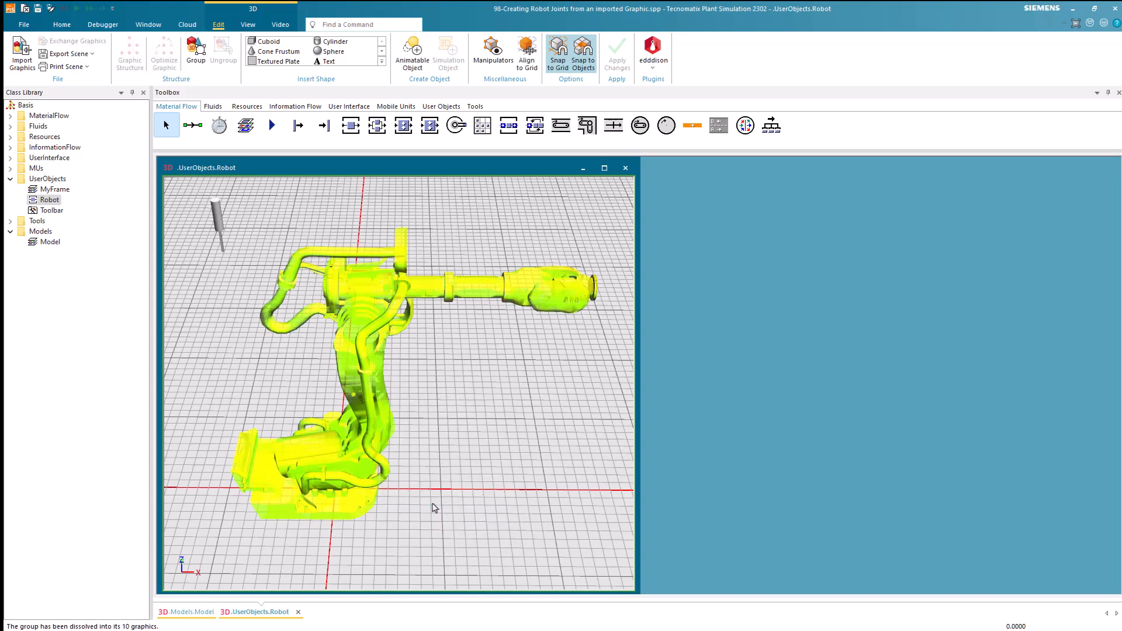
{"action": "left_click", "coordinate": [434, 508]}
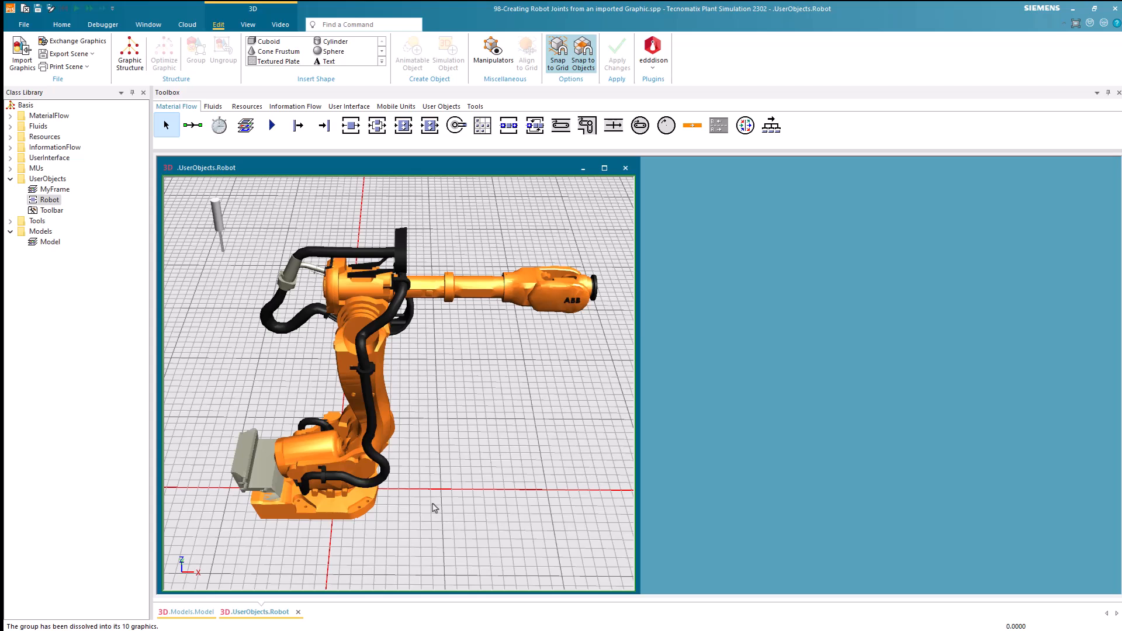
Step: Select the robot's arm sections, lower link and base one by one to inspect the separate graphics
{"action": "left_click", "coordinate": [390, 423]}
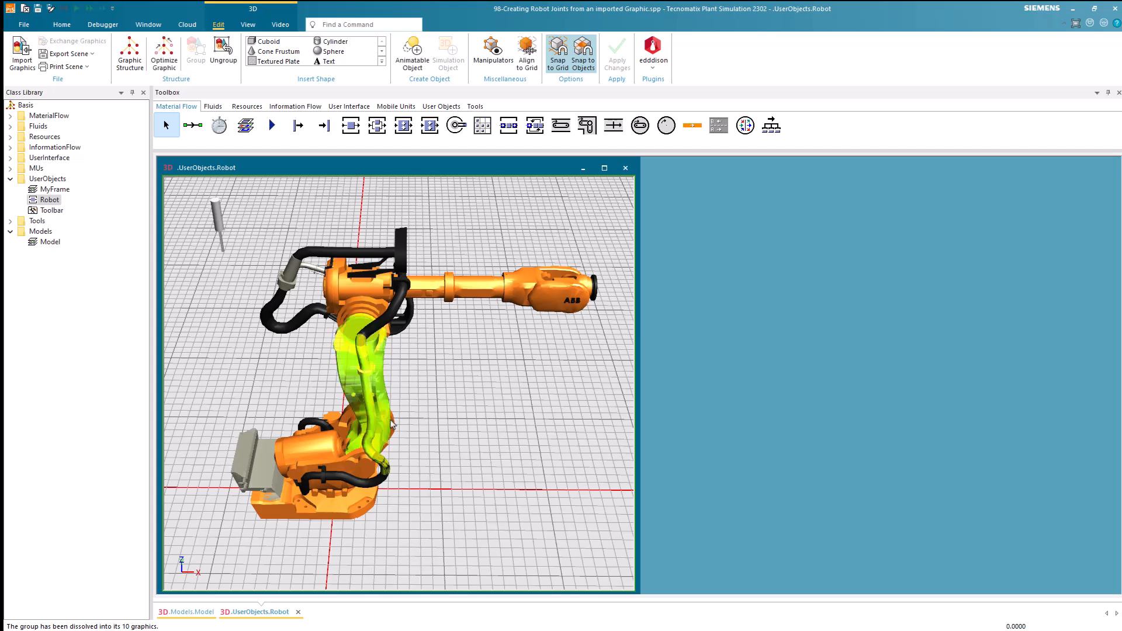
{"action": "left_click", "coordinate": [442, 303]}
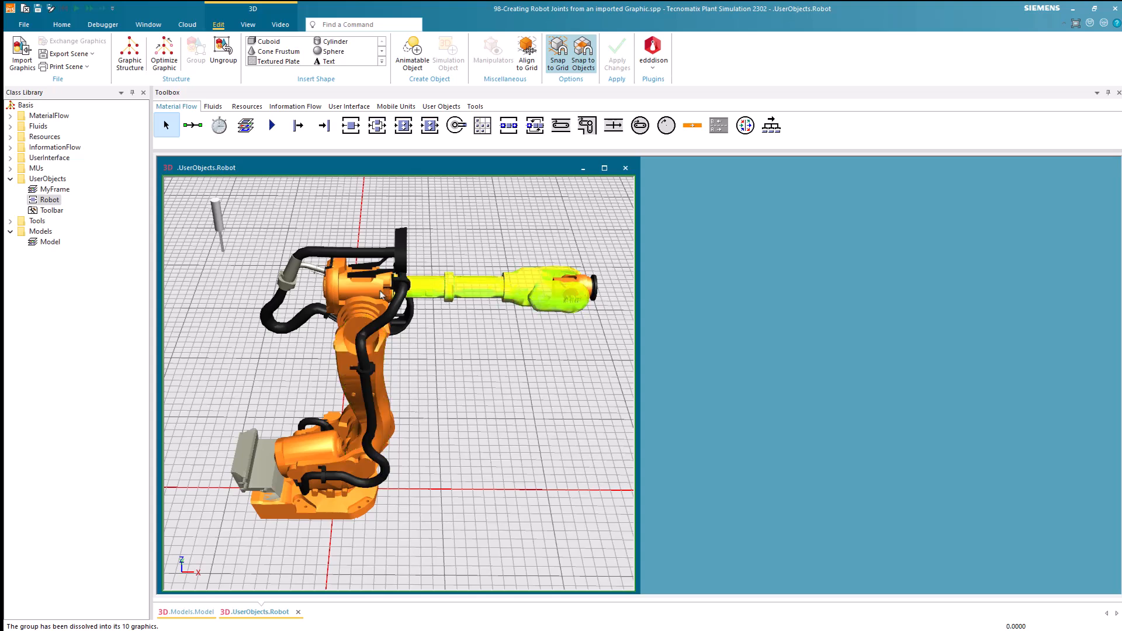
{"action": "left_click", "coordinate": [378, 294]}
{"action": "left_click", "coordinate": [343, 456]}
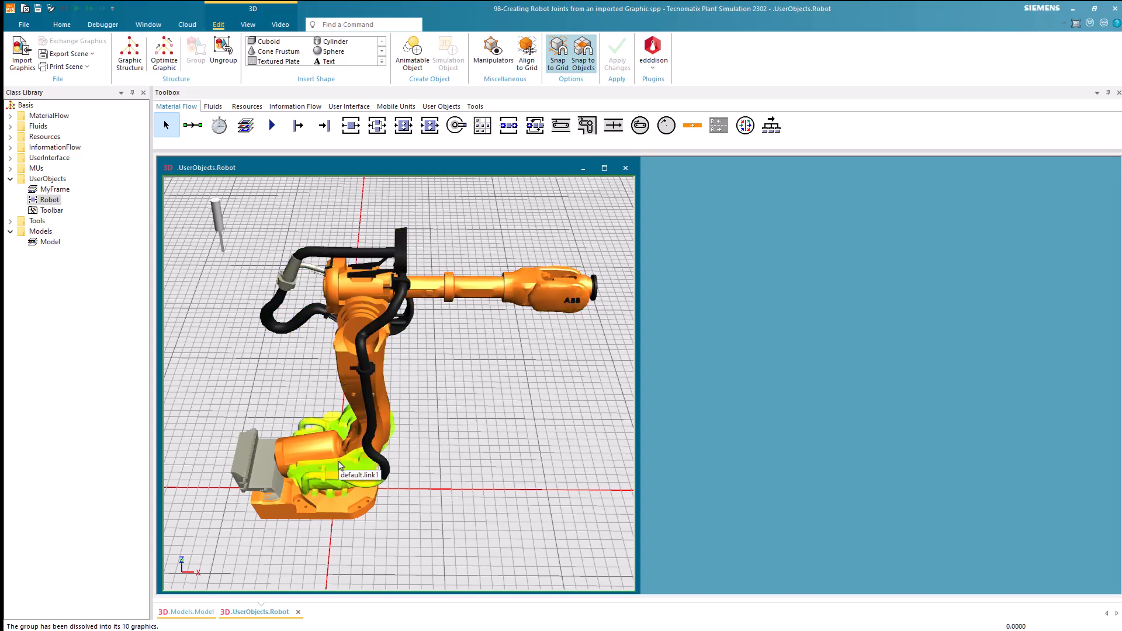
{"action": "left_click", "coordinate": [333, 509]}
{"action": "left_click", "coordinate": [524, 462]}
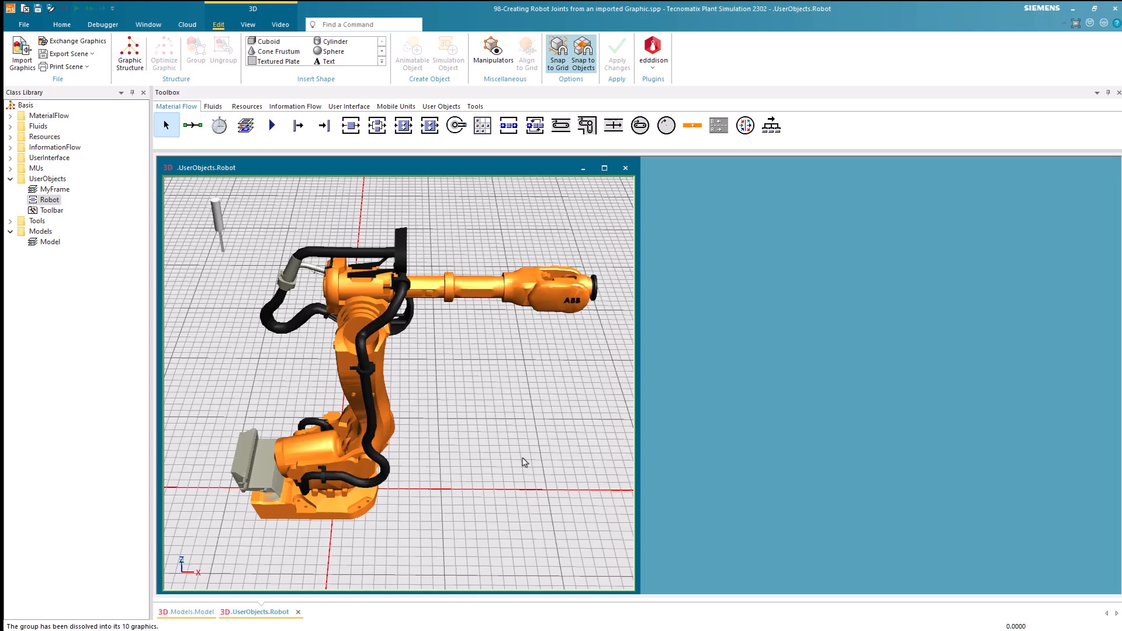
Step: Select all robot graphics above the base, leaving the base out, and start making them an animatable object
{"action": "key", "text": "ctrl+a"}
{"action": "left_click", "coordinate": [353, 508], "text": "ctrl"}
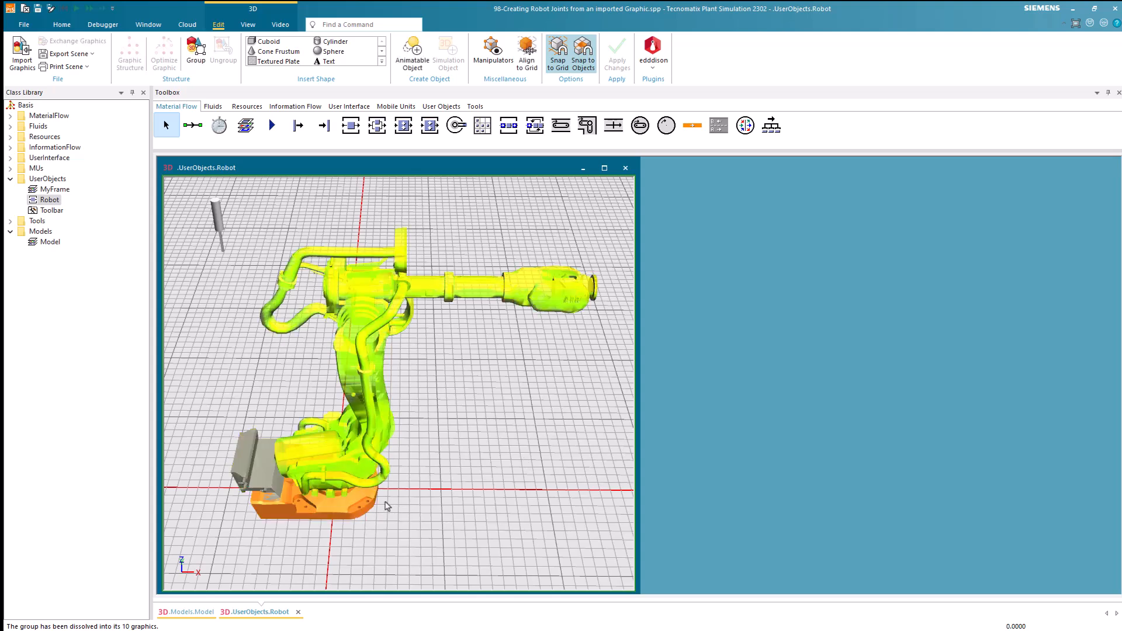
{"action": "right_click", "coordinate": [353, 471]}
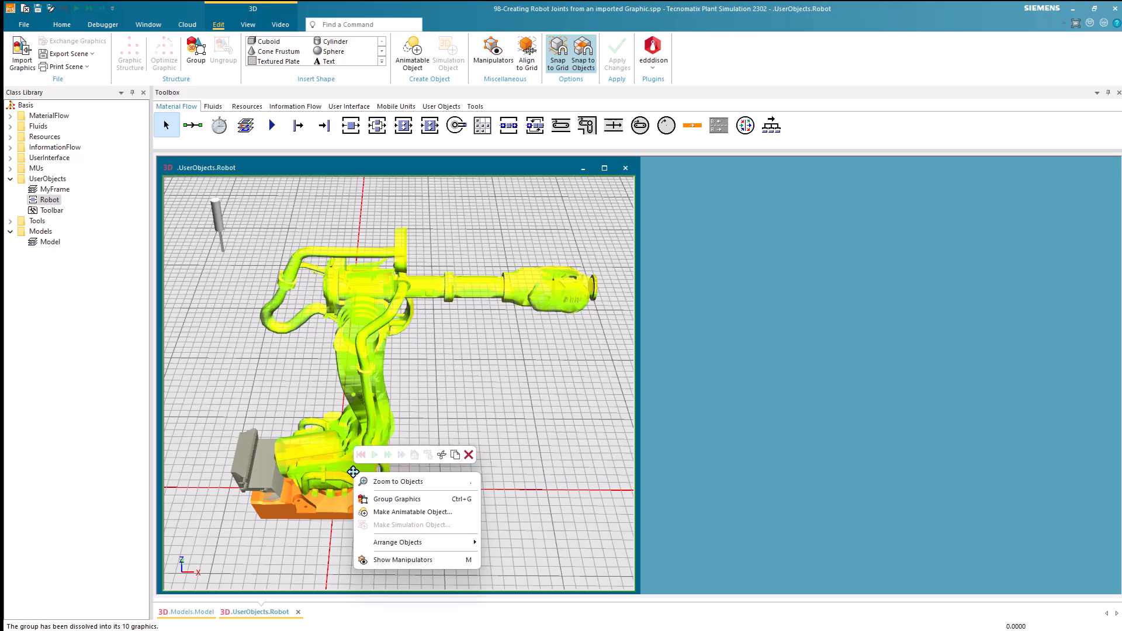
{"action": "left_click", "coordinate": [387, 512]}
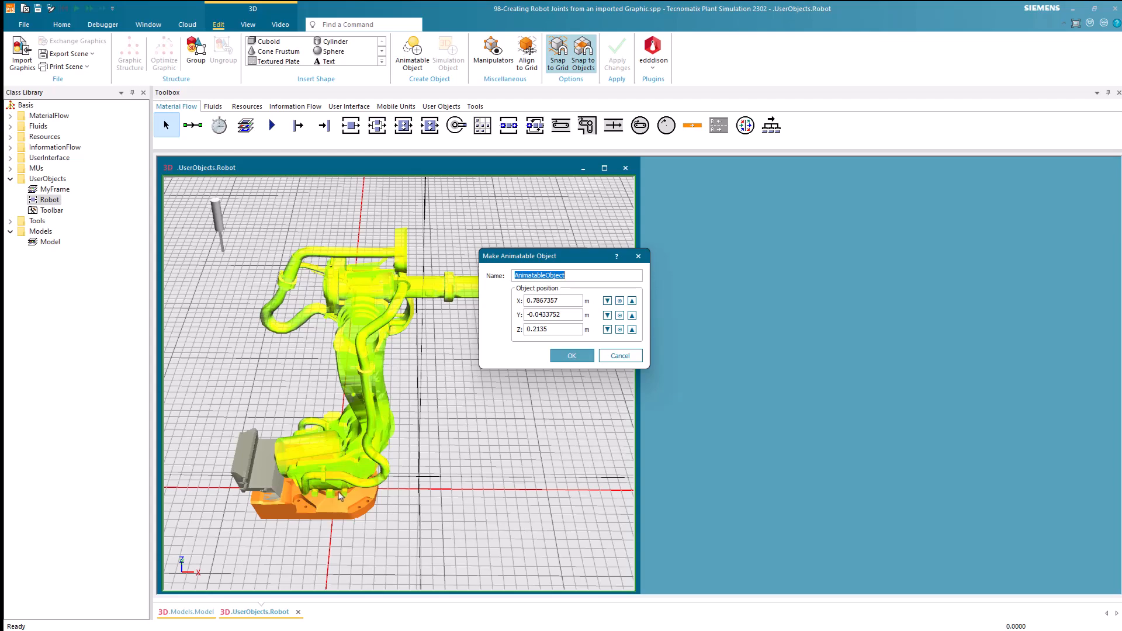
Step: Set the animatable object's position to X -0.01, Y -0.04 and Z 0.22 m, near the top of the base
{"action": "scroll", "coordinate": [339, 491], "scroll_direction": "up", "scroll_amount": 5}
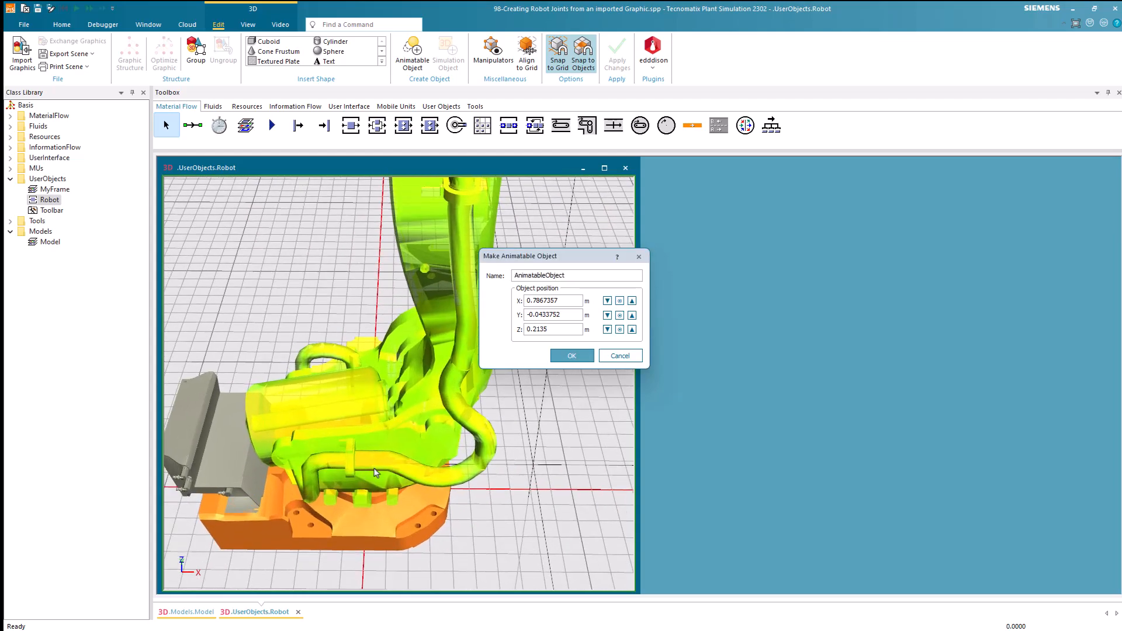
{"action": "middle_click_drag", "start_coordinate": [465, 513], "coordinate": [466, 477]}
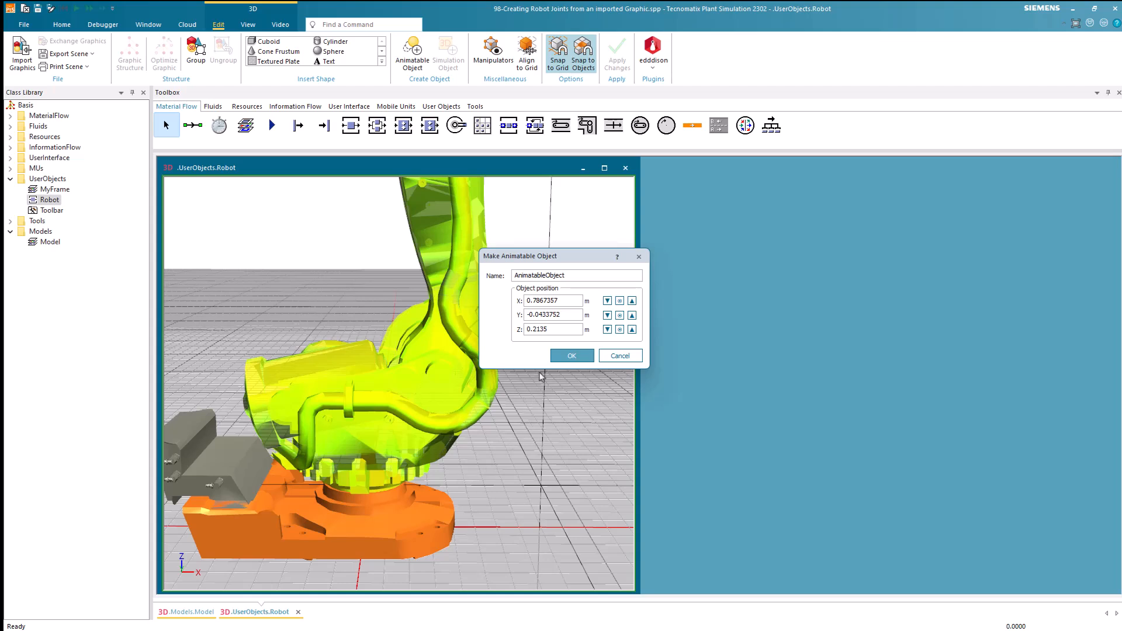
{"action": "left_click", "coordinate": [570, 304]}
{"action": "scroll", "coordinate": [570, 303], "scroll_direction": "down", "scroll_amount": 4}
{"action": "scroll", "coordinate": [570, 303], "scroll_direction": "down", "scroll_amount": 4}
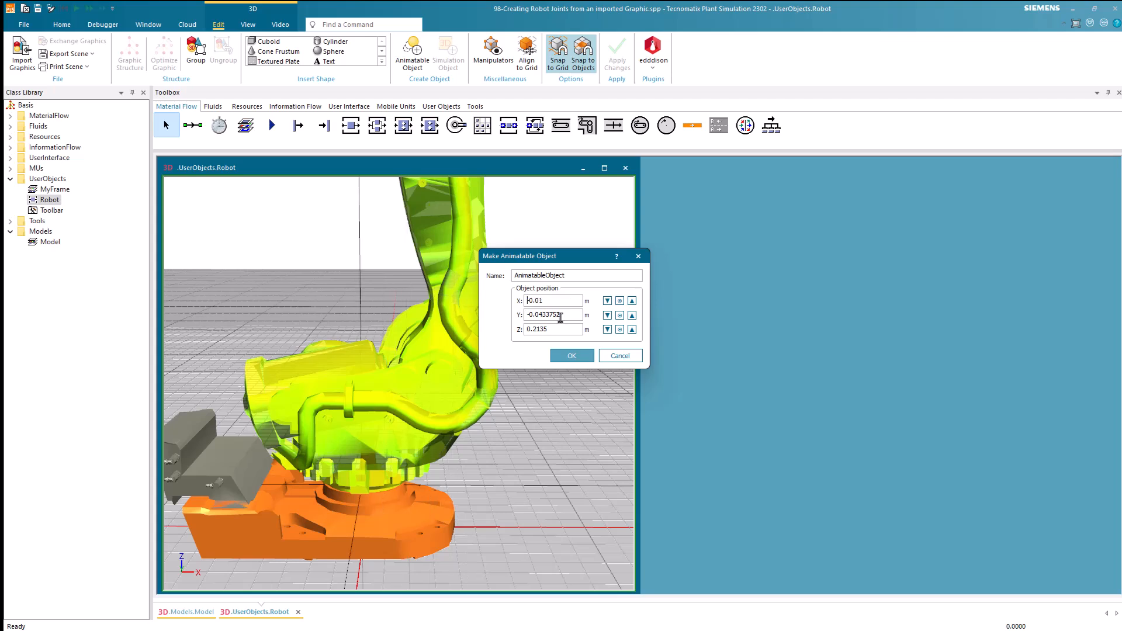
{"action": "scroll", "coordinate": [560, 318], "scroll_direction": "up", "scroll_amount": 2}
{"action": "scroll", "coordinate": [560, 318], "scroll_direction": "down", "scroll_amount": 3}
{"action": "scroll", "coordinate": [560, 317], "scroll_direction": "up", "scroll_amount": 1}
{"action": "scroll", "coordinate": [359, 478], "scroll_direction": "up", "scroll_amount": 5}
{"action": "scroll", "coordinate": [359, 478], "scroll_direction": "up", "scroll_amount": 5}
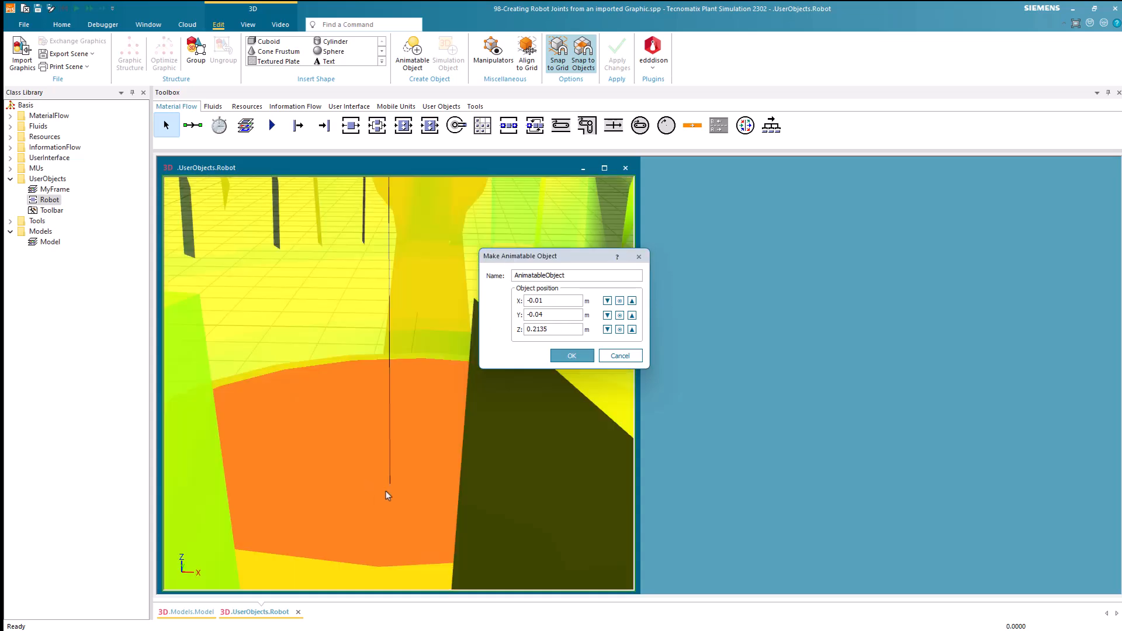
{"action": "left_click", "coordinate": [546, 330]}
{"action": "scroll", "coordinate": [546, 331], "scroll_direction": "up", "scroll_amount": 1}
{"action": "scroll", "coordinate": [546, 331], "scroll_direction": "down", "scroll_amount": 6}
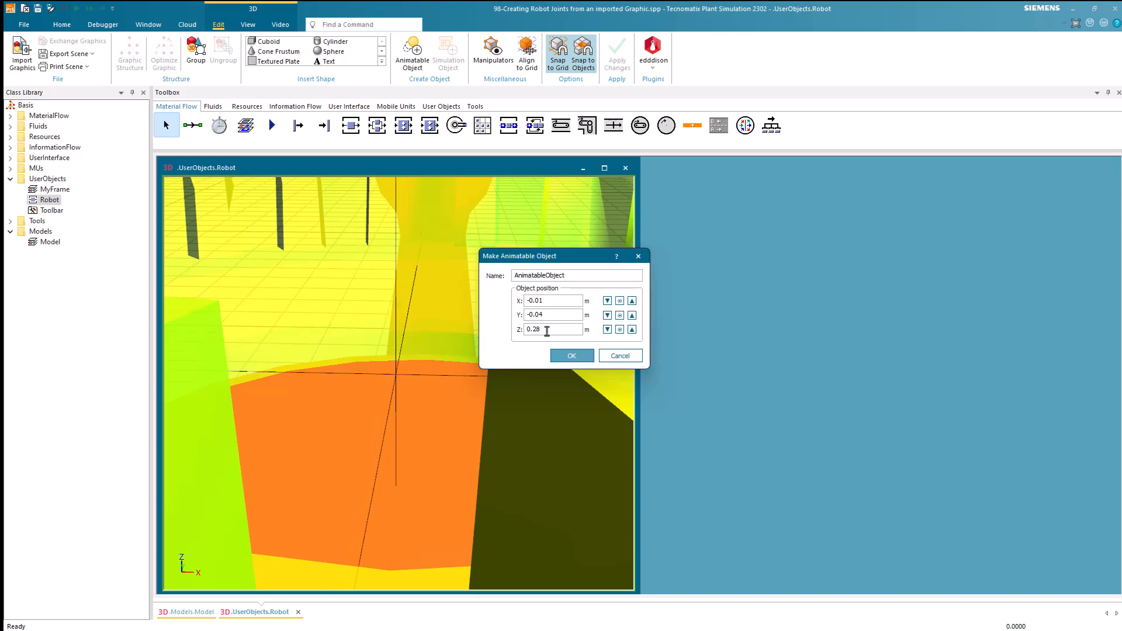
{"action": "scroll", "coordinate": [546, 331], "scroll_direction": "down", "scroll_amount": 3}
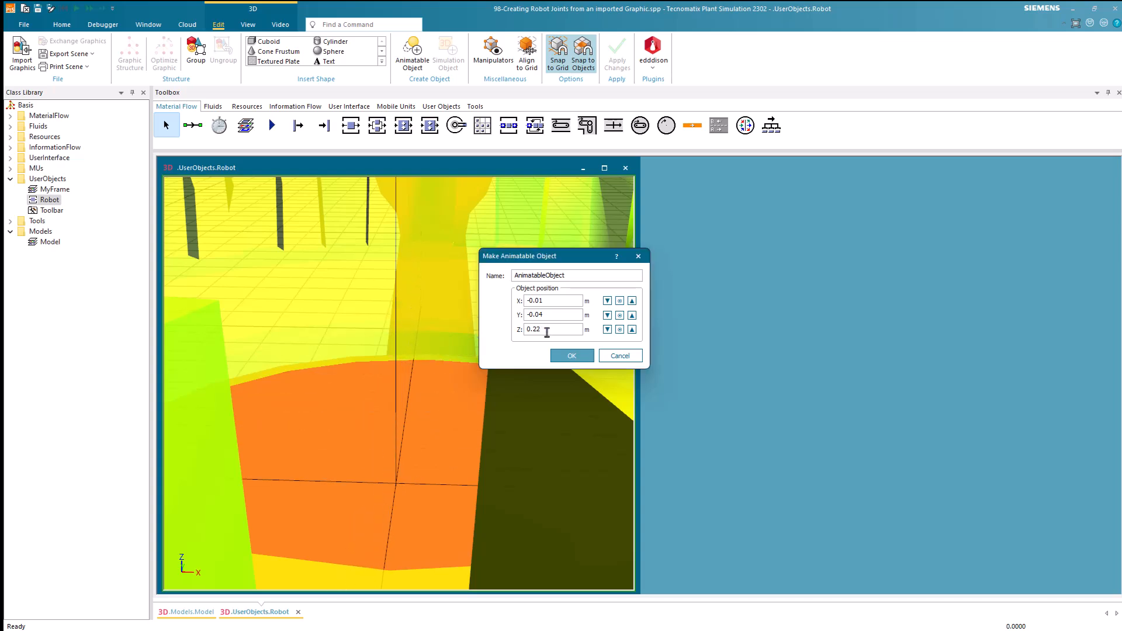
Step: Refine the object position to X 0 and Y -0.02 m so it sits at the centre of the base's round top
{"action": "left_click", "coordinate": [436, 455]}
{"action": "left_click_drag", "start_coordinate": [436, 455], "coordinate": [462, 373]}
{"action": "scroll", "coordinate": [462, 373], "scroll_direction": "down", "scroll_amount": 2}
{"action": "middle_click_drag", "start_coordinate": [456, 382], "coordinate": [433, 403]}
{"action": "scroll", "coordinate": [433, 394], "scroll_direction": "up", "scroll_amount": 2}
{"action": "left_click_drag", "start_coordinate": [446, 406], "coordinate": [479, 386]}
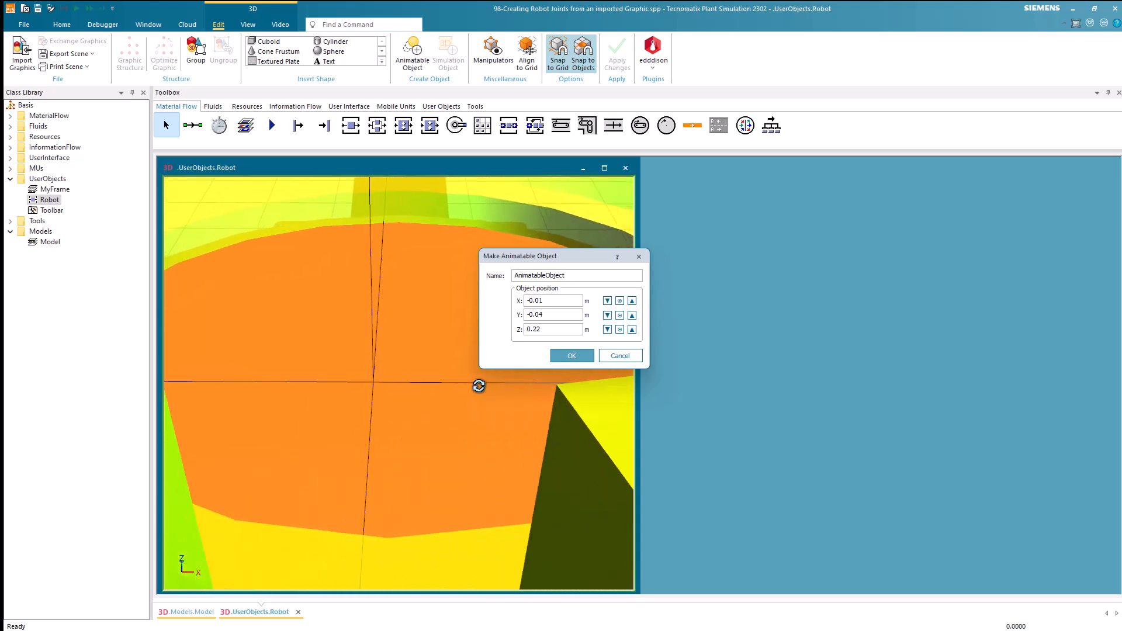
{"action": "double_click", "coordinate": [558, 304]}
{"action": "type", "text": "0"}
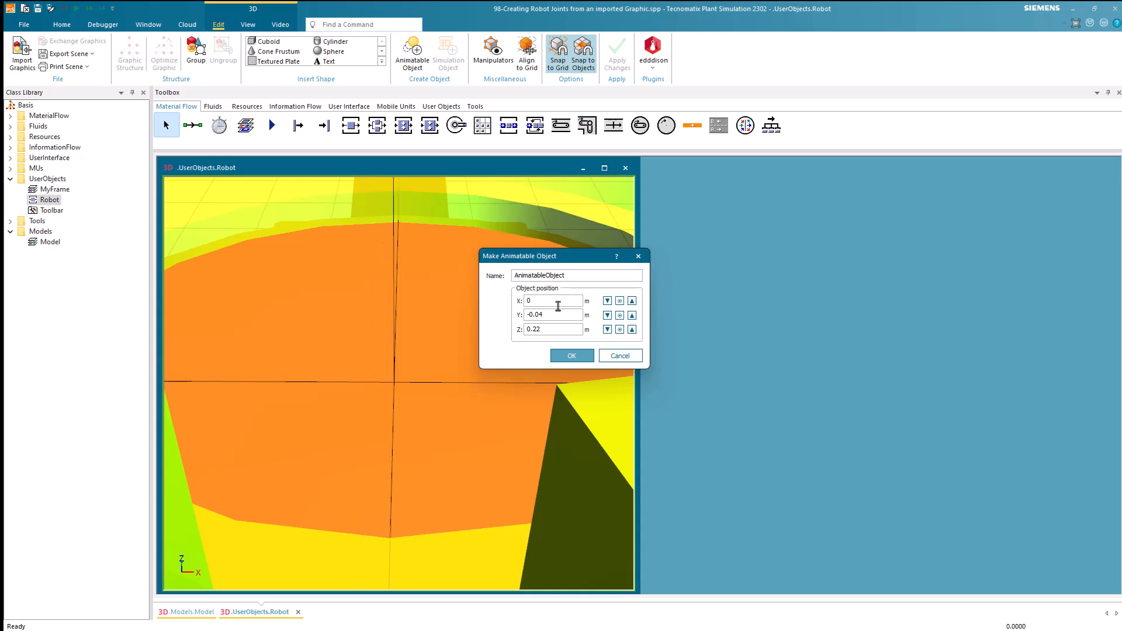
{"action": "key", "text": "BackSpace"}
{"action": "type", "text": "3"}
{"action": "key", "text": "BackSpace"}
{"action": "type", "text": "2"}
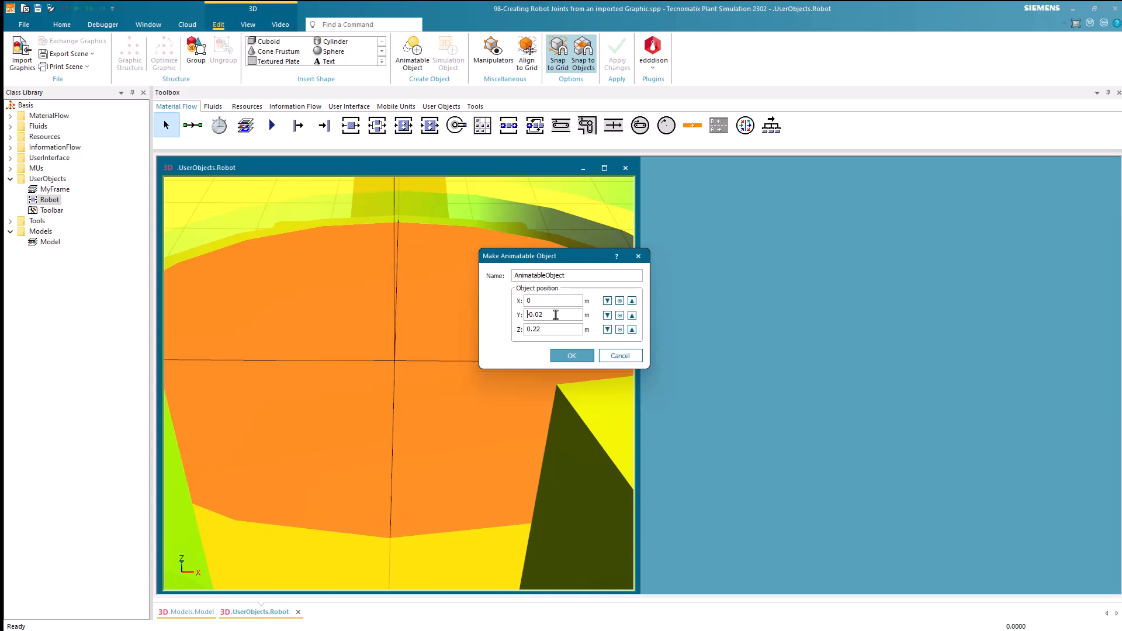
Step: Check the placed axes around the base, name the animatable object Z and create it
{"action": "left_click", "coordinate": [457, 412]}
{"action": "middle_click_drag", "start_coordinate": [459, 416], "coordinate": [413, 415]}
{"action": "right_click_drag", "start_coordinate": [413, 416], "coordinate": [484, 397]}
{"action": "scroll", "coordinate": [499, 403], "scroll_direction": "down", "scroll_amount": 10}
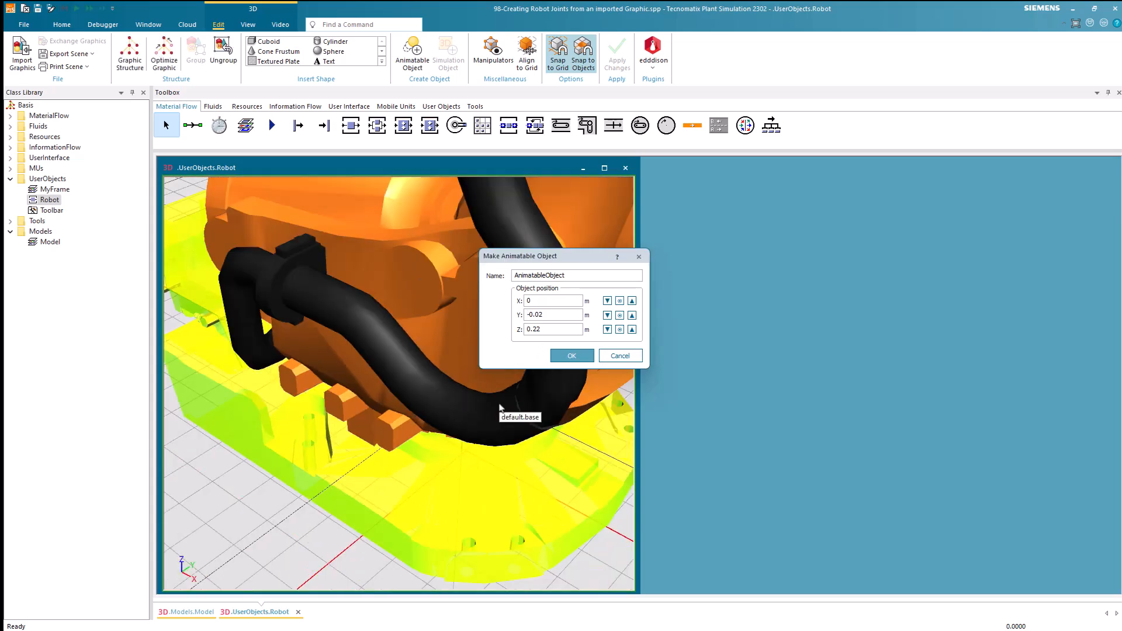
{"action": "middle_click_drag", "start_coordinate": [549, 463], "coordinate": [543, 371]}
{"action": "left_click_drag", "start_coordinate": [564, 275], "coordinate": [504, 277]}
{"action": "type", "text": "Z"}
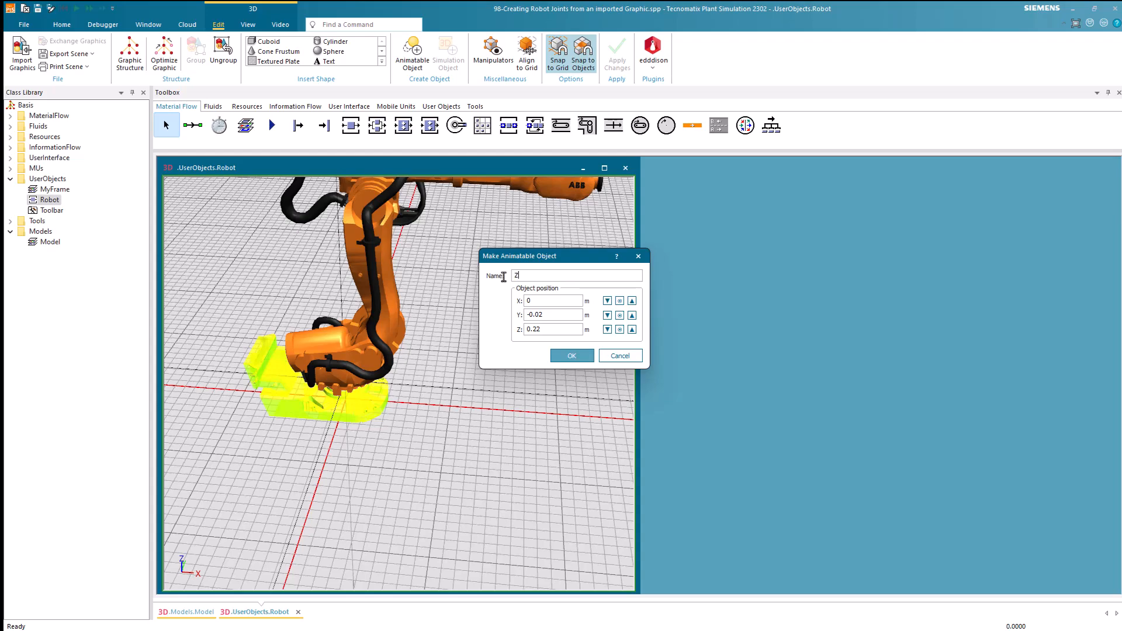
{"action": "left_click", "coordinate": [590, 357]}
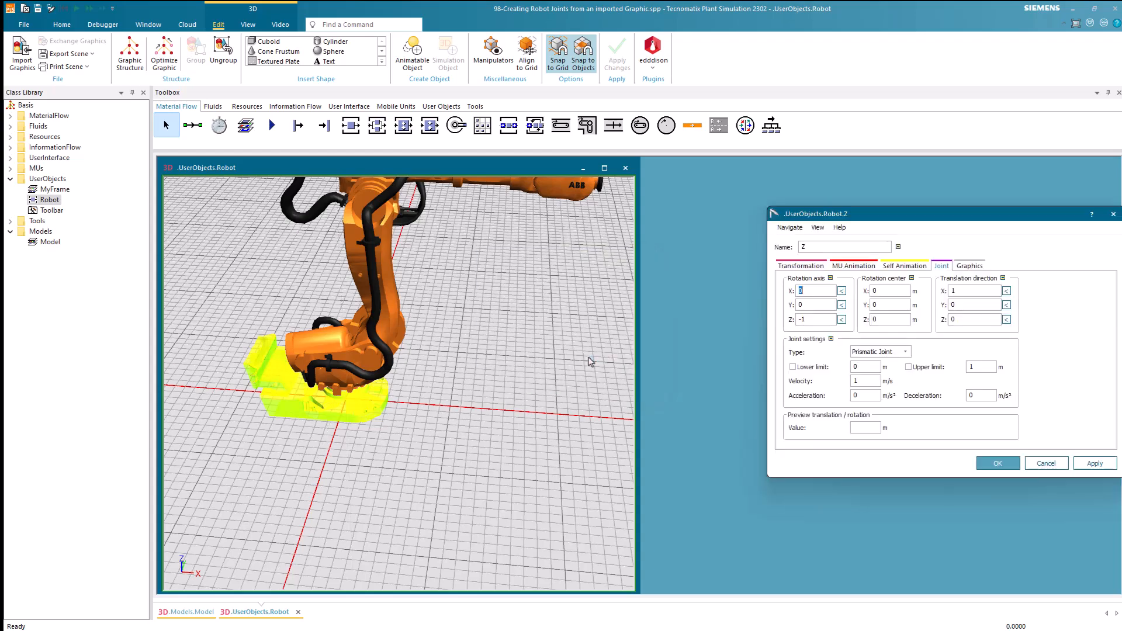
Step: Set the joint type of object Z to Revolute Joint
{"action": "left_click_drag", "start_coordinate": [598, 365], "coordinate": [505, 437]}
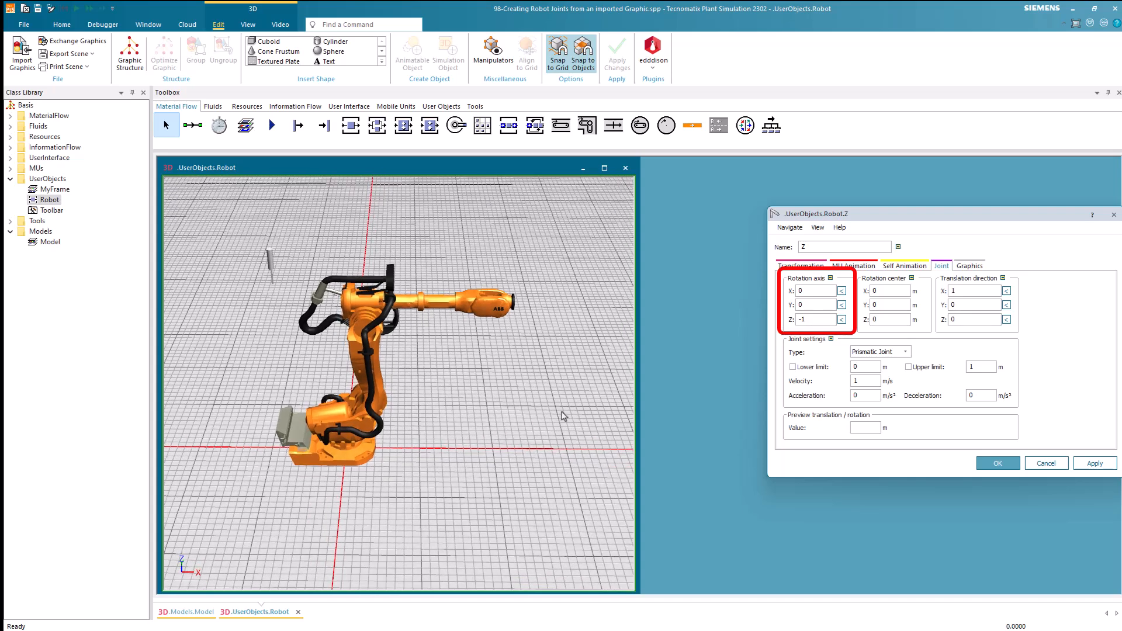
{"action": "left_click", "coordinate": [871, 353]}
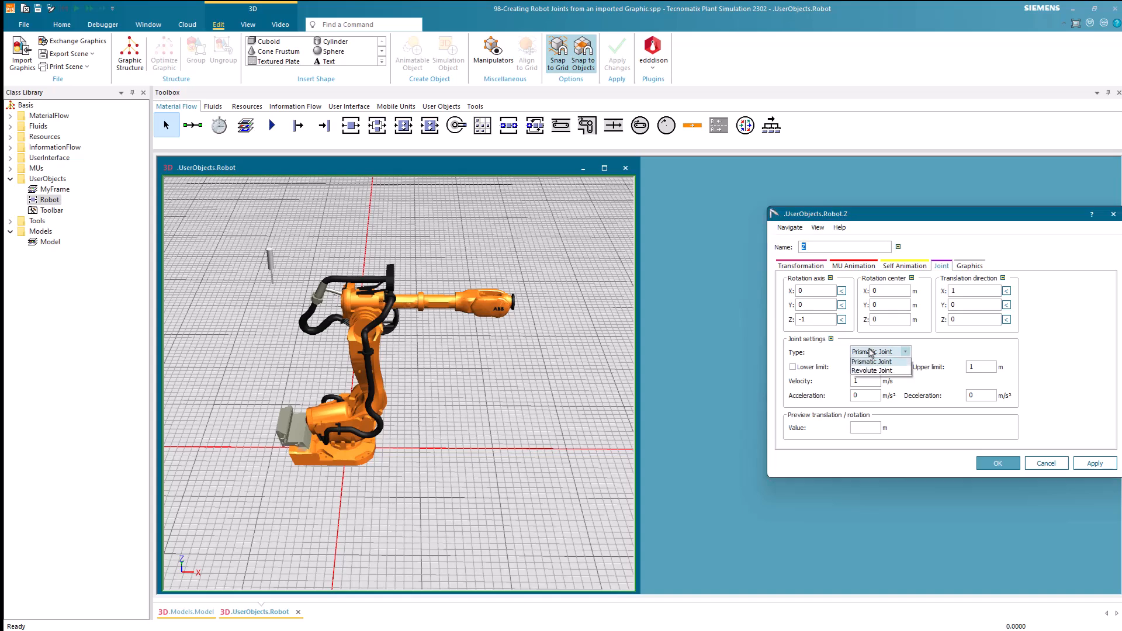
{"action": "left_click", "coordinate": [871, 367]}
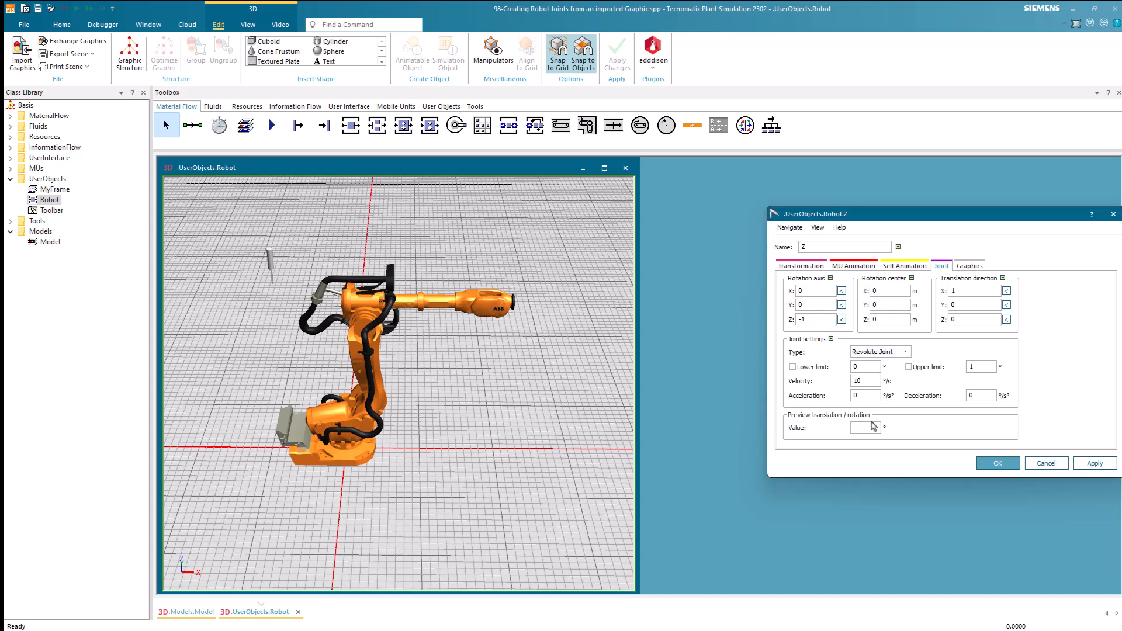
Step: Preview the rotation of joint Z in the negative direction and back while watching the robot turn on its base
{"action": "left_click_drag", "start_coordinate": [907, 222], "coordinate": [801, 218]}
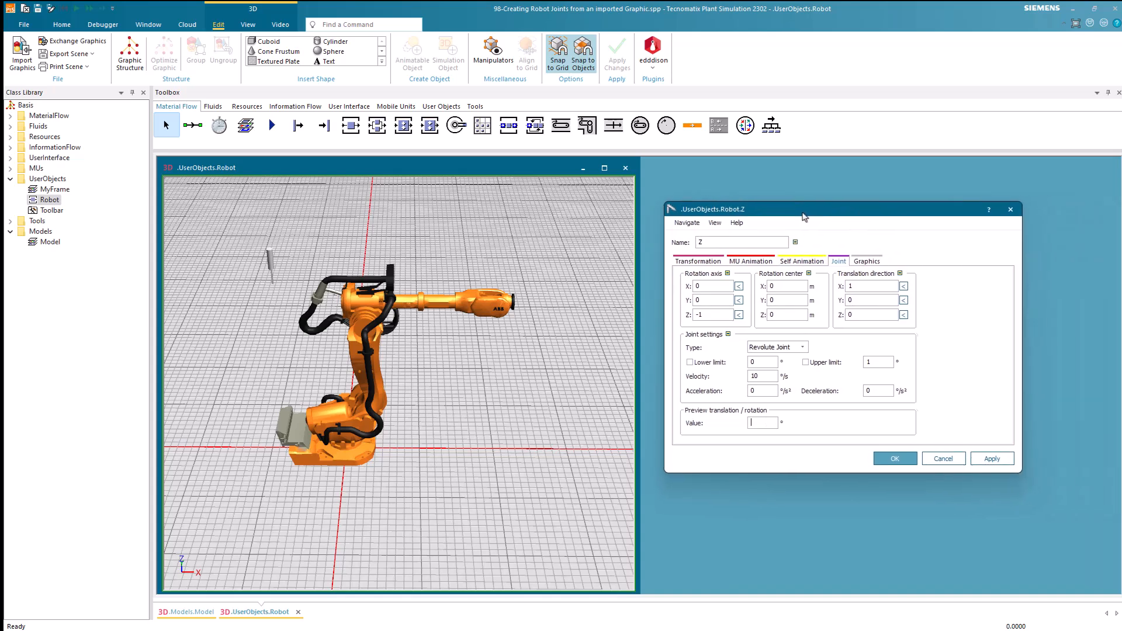
{"action": "left_click", "coordinate": [753, 422]}
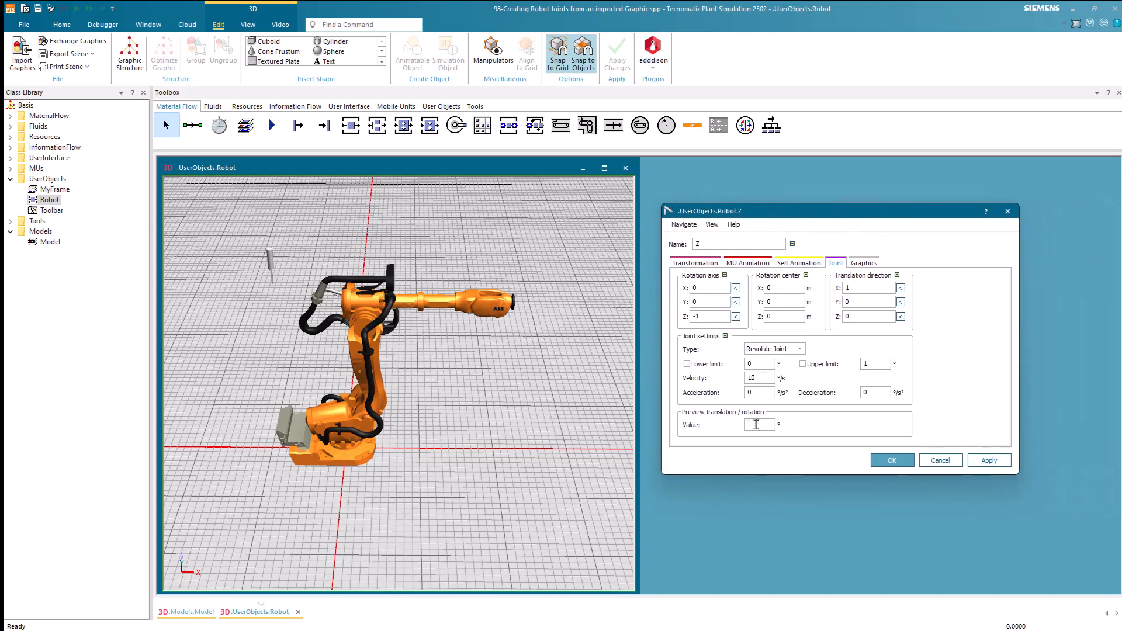
{"action": "key", "text": "Down"}
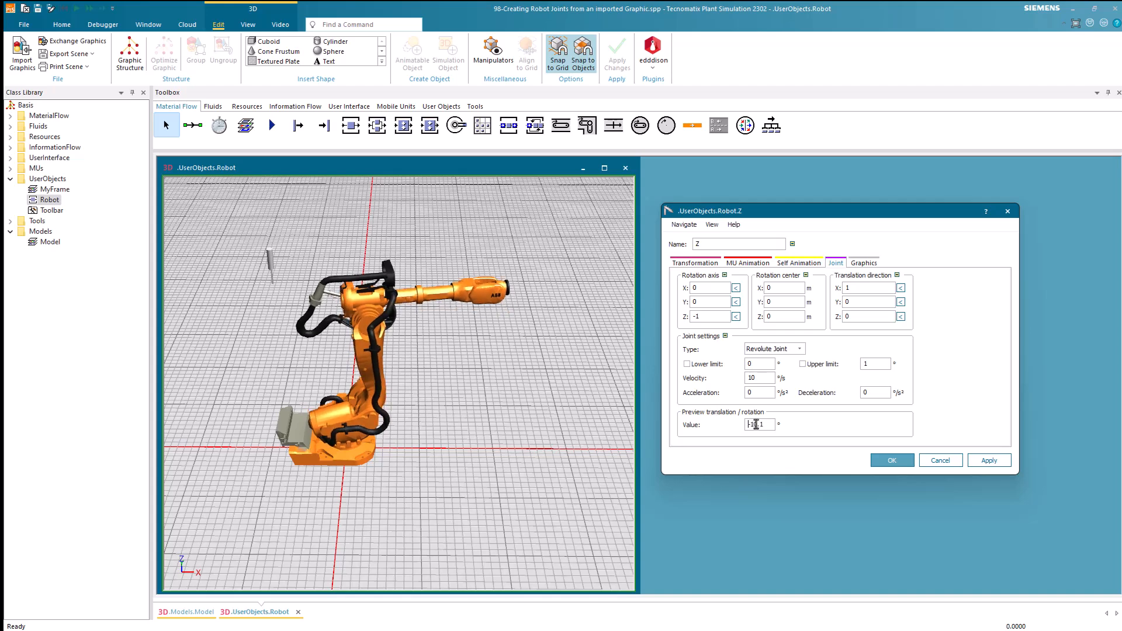
{"action": "key", "text": "Down"}
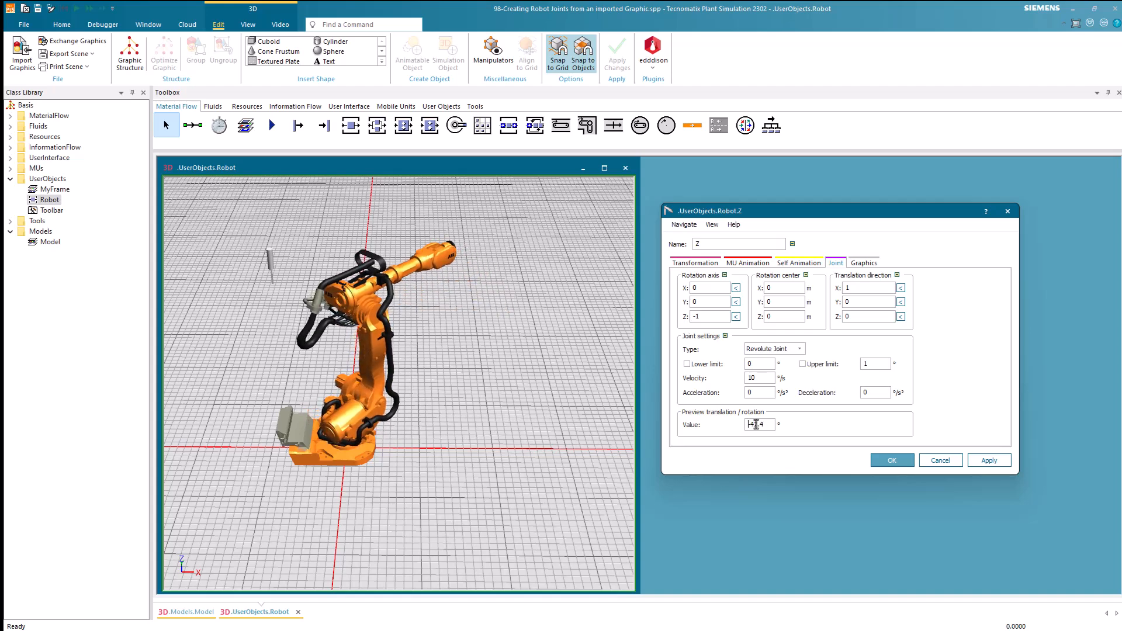
{"action": "key", "text": "Down"}
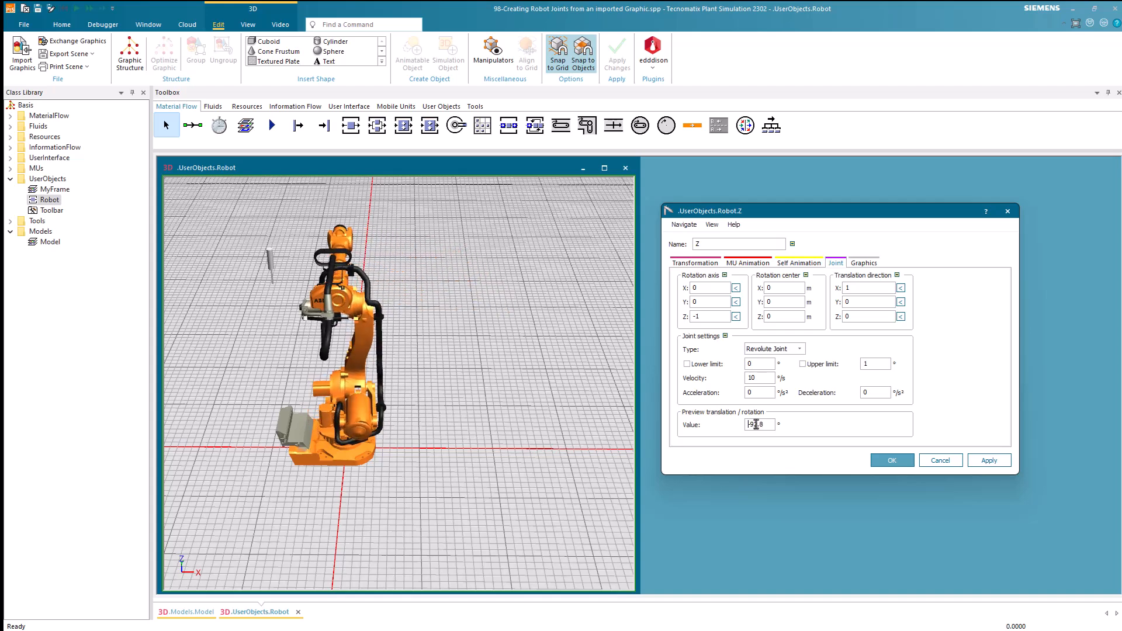
{"action": "scroll", "coordinate": [756, 425], "scroll_direction": "up", "scroll_amount": 16}
{"action": "scroll", "coordinate": [762, 378], "scroll_direction": "up", "scroll_amount": 1}
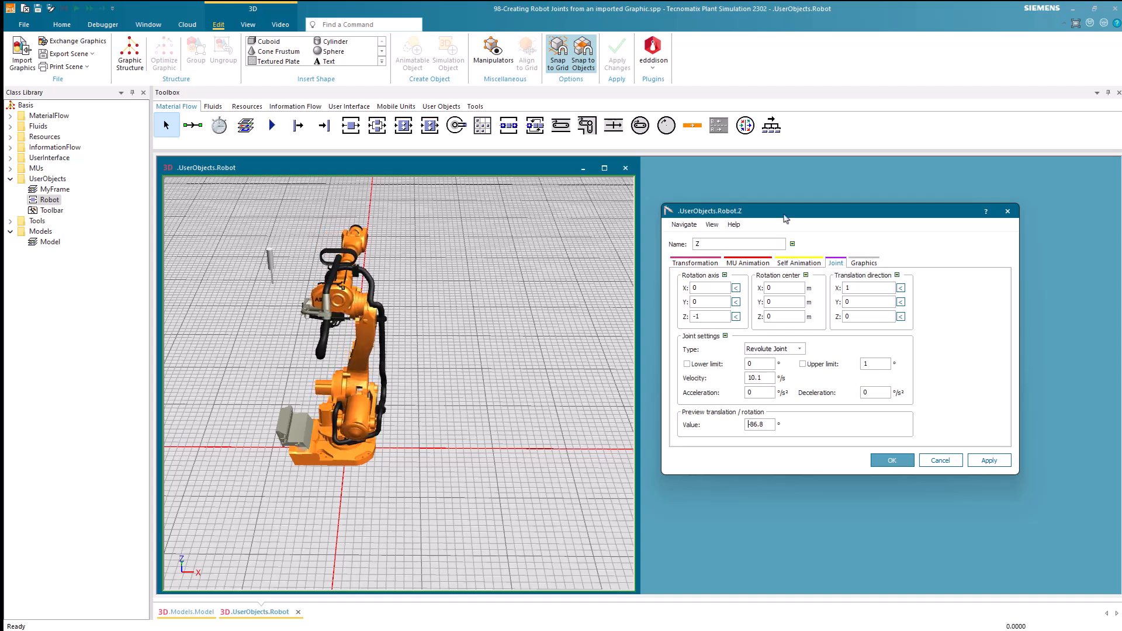
{"action": "scroll", "coordinate": [863, 364], "scroll_direction": "up", "scroll_amount": 5}
Step: Reset the preview rotation of joint Z to 0° and accept the joint settings
{"action": "left_click_drag", "start_coordinate": [766, 424], "coordinate": [744, 423]}
{"action": "type", "text": "0"}
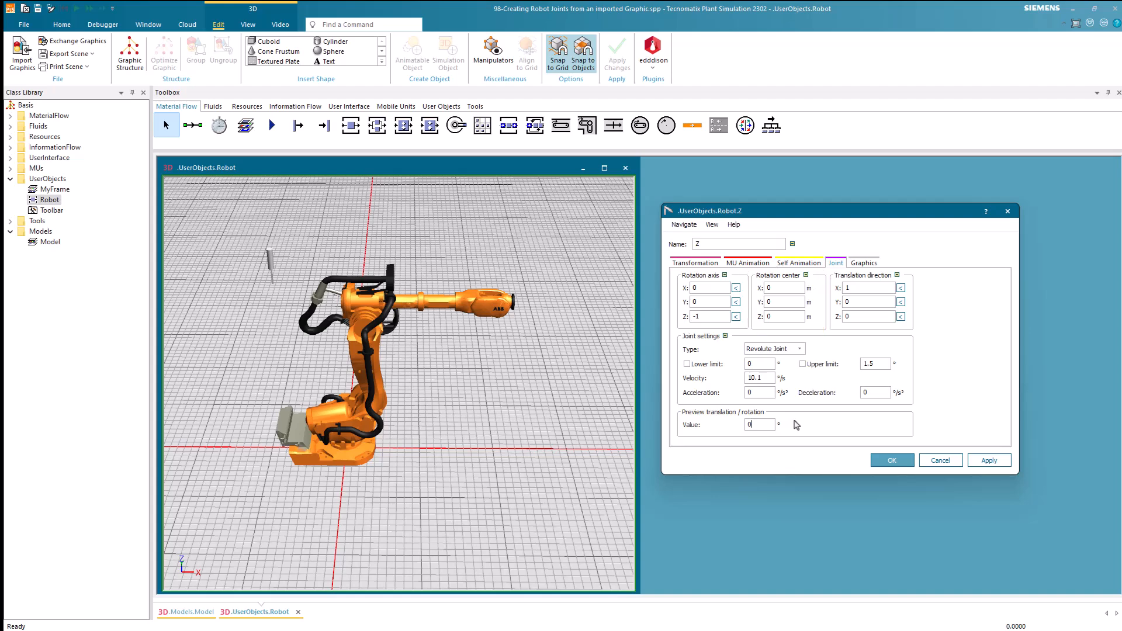
{"action": "left_click", "coordinate": [884, 462]}
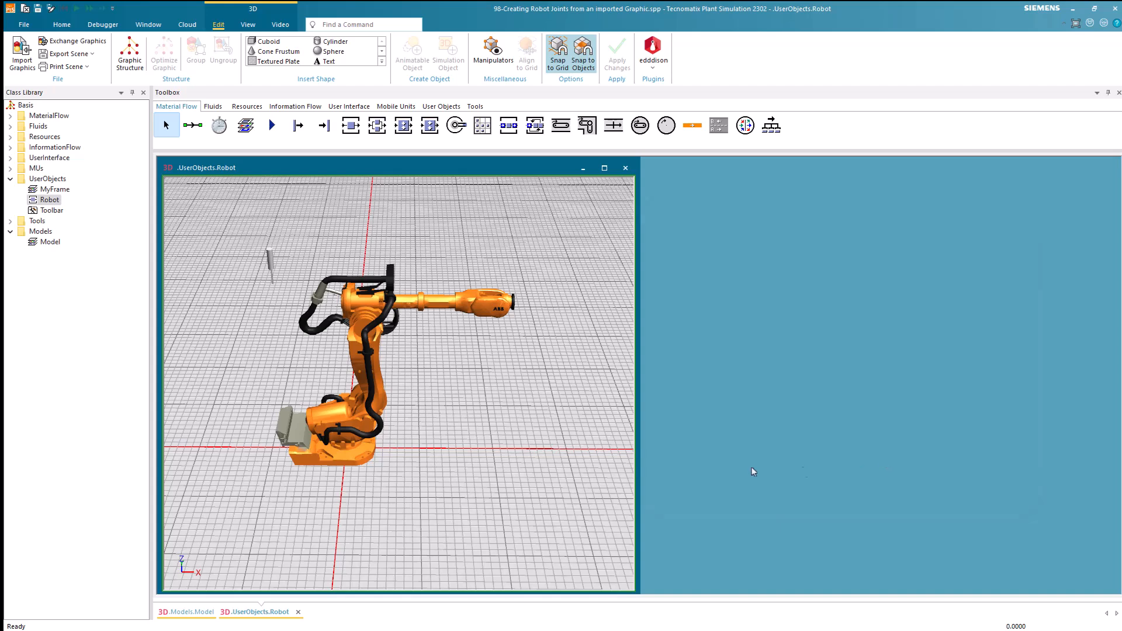
Step: Open animatable object Z in its own 3D window and place it in the right area beside the Robot window
{"action": "right_click", "coordinate": [376, 387]}
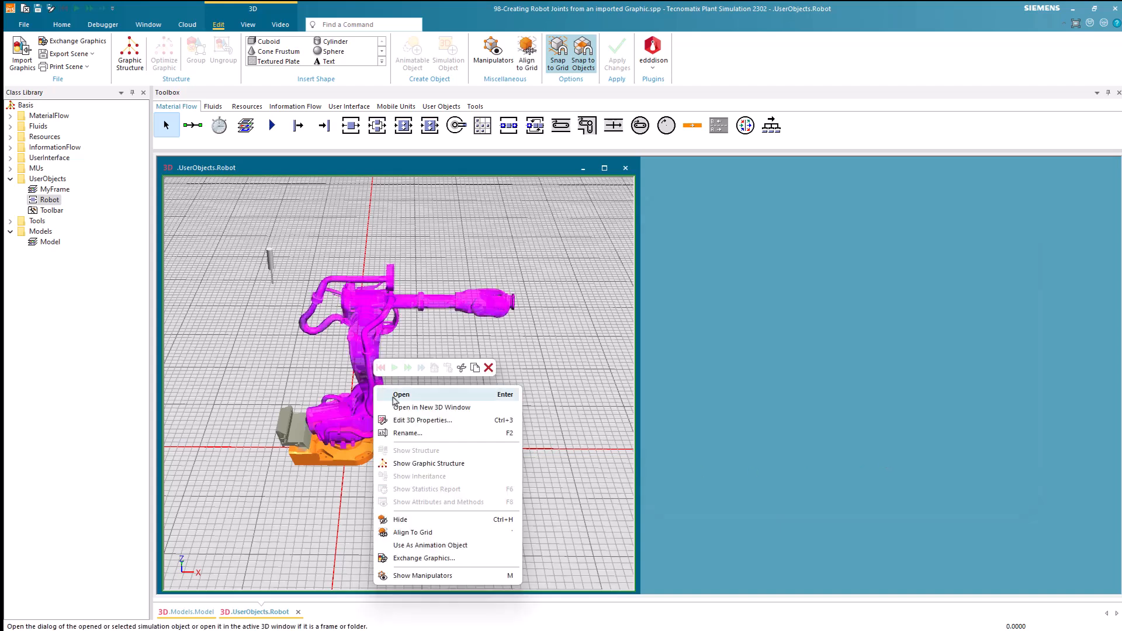
{"action": "left_click", "coordinate": [398, 402]}
{"action": "left_click", "coordinate": [174, 174]}
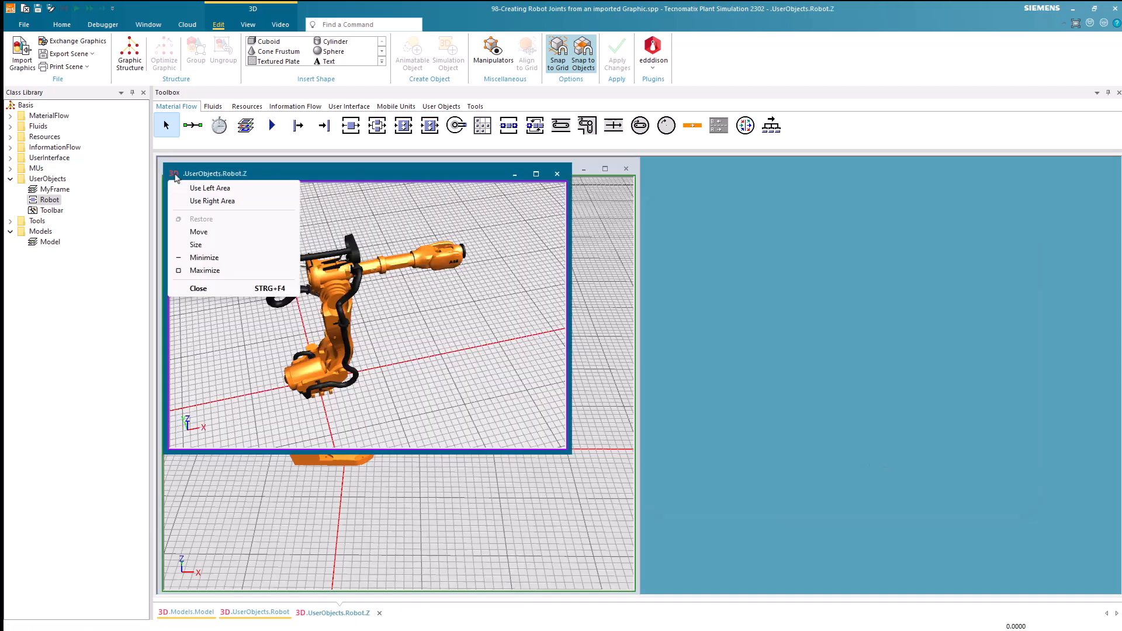
{"action": "left_click", "coordinate": [197, 202]}
Step: In object Z, select link2 and all arm graphics beyond it up to the end flange, and start making them an animatable object
{"action": "middle_click_drag", "start_coordinate": [968, 469], "coordinate": [949, 450]}
{"action": "left_click", "coordinate": [796, 383]}
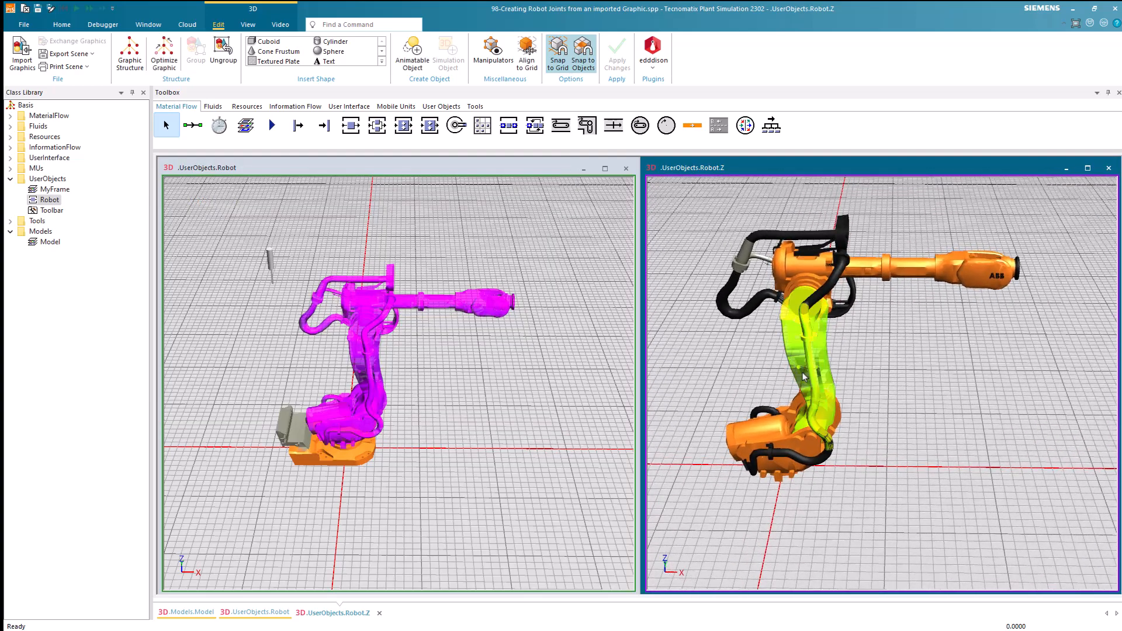
{"action": "left_click", "coordinate": [798, 277], "text": "ctrl"}
{"action": "left_click", "coordinate": [870, 275], "text": "ctrl"}
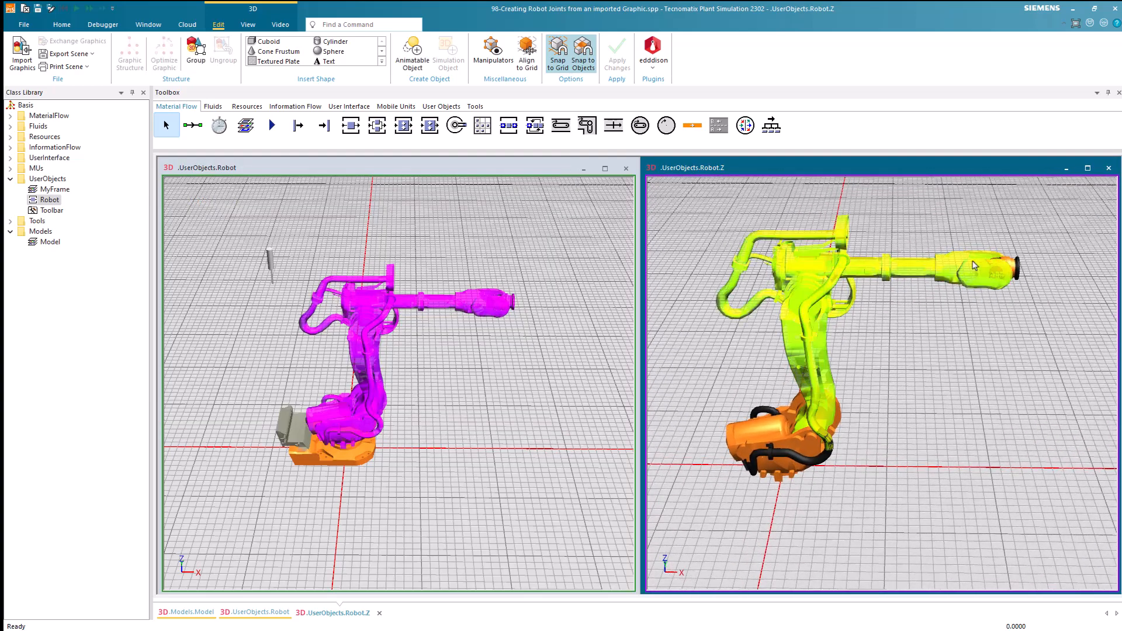
{"action": "left_click", "coordinate": [1016, 267], "text": "ctrl"}
{"action": "right_click", "coordinate": [810, 356]}
{"action": "left_click", "coordinate": [827, 398]}
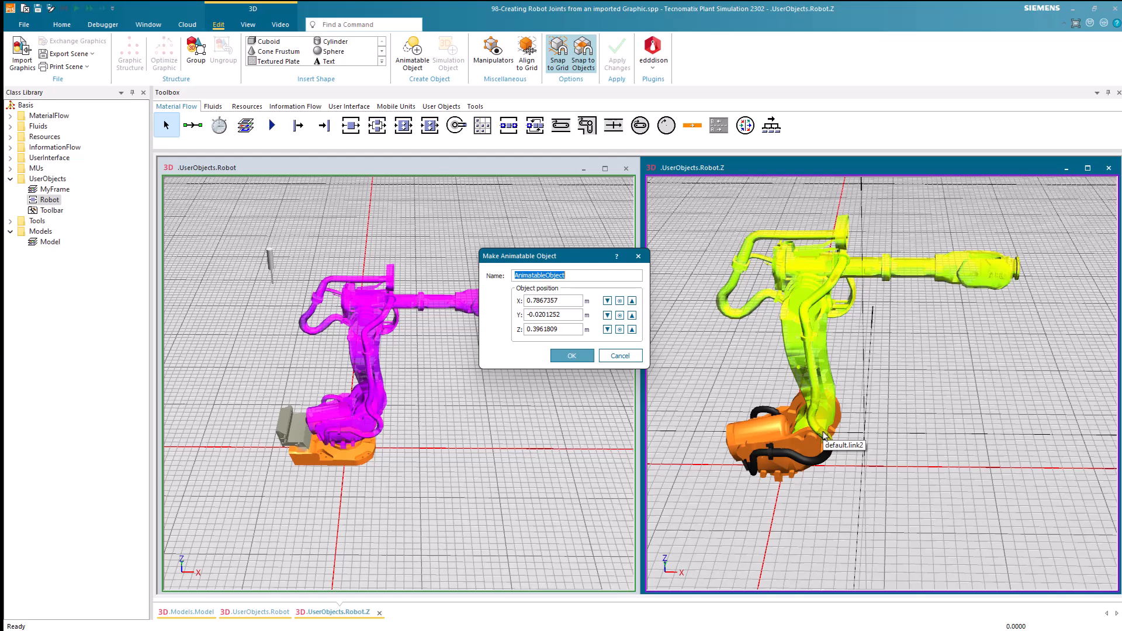
Step: Name the animatable object Y and set its position to X 0.29 and Z 0.56 m near the lower end of link2
{"action": "type", "text": "Y"}
{"action": "scroll", "coordinate": [824, 436], "scroll_direction": "up", "scroll_amount": 10}
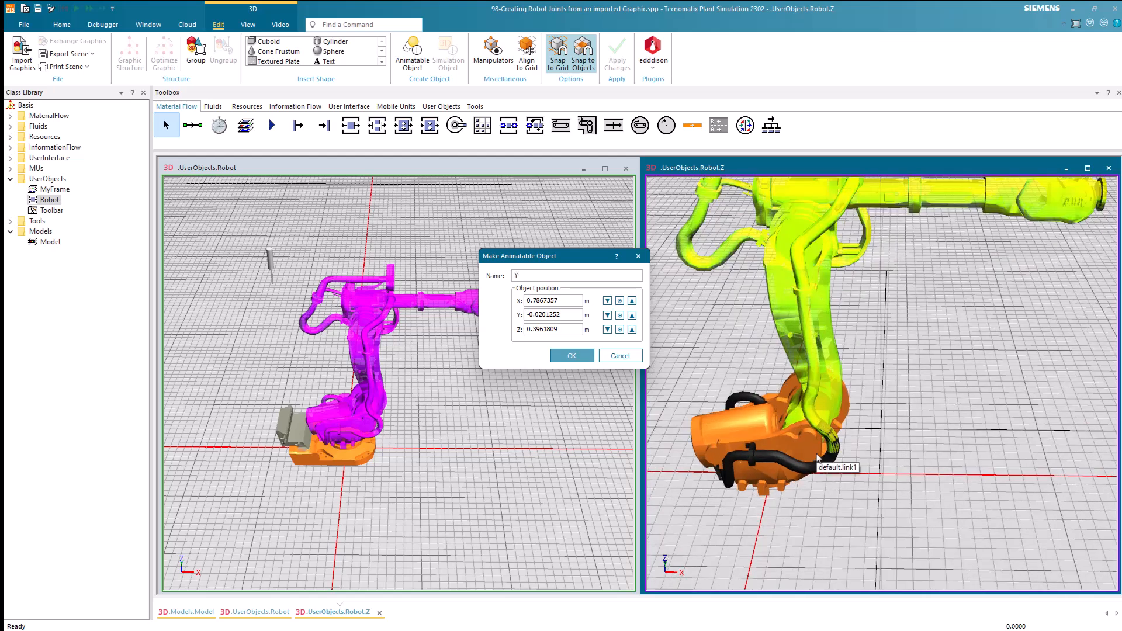
{"action": "middle_click_drag", "start_coordinate": [877, 387], "coordinate": [878, 375]}
{"action": "left_click", "coordinate": [569, 303]}
{"action": "double_click", "coordinate": [569, 304]}
{"action": "type", "text": "0.29"}
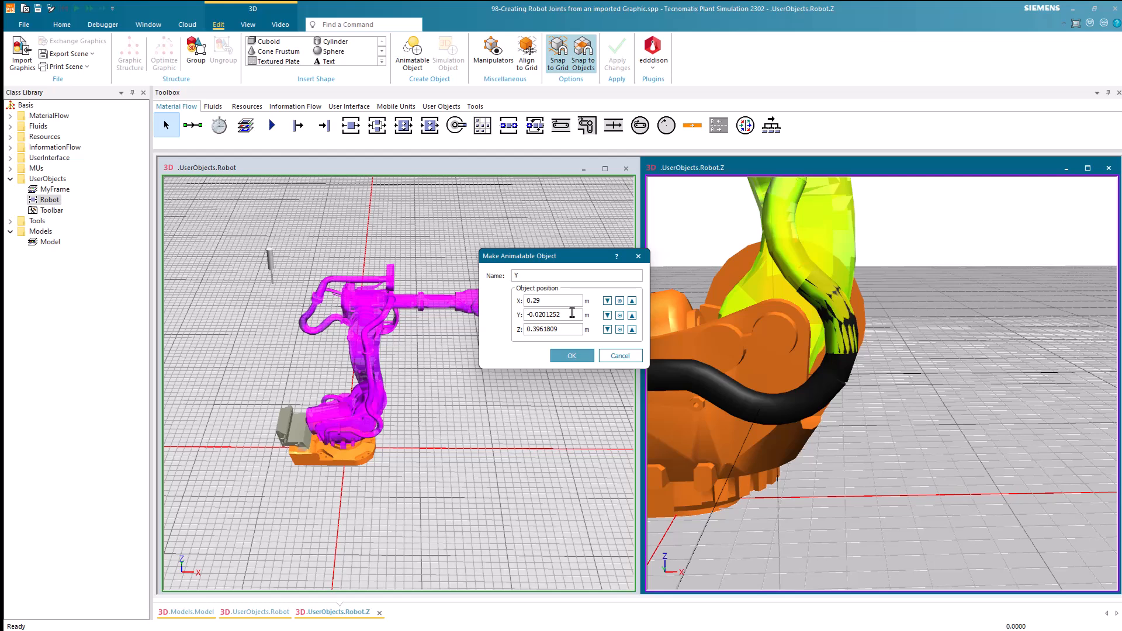
{"action": "double_click", "coordinate": [570, 329]}
{"action": "type", "text": "0.54"}
{"action": "double_click", "coordinate": [570, 329]}
{"action": "type", "text": "0.56"}
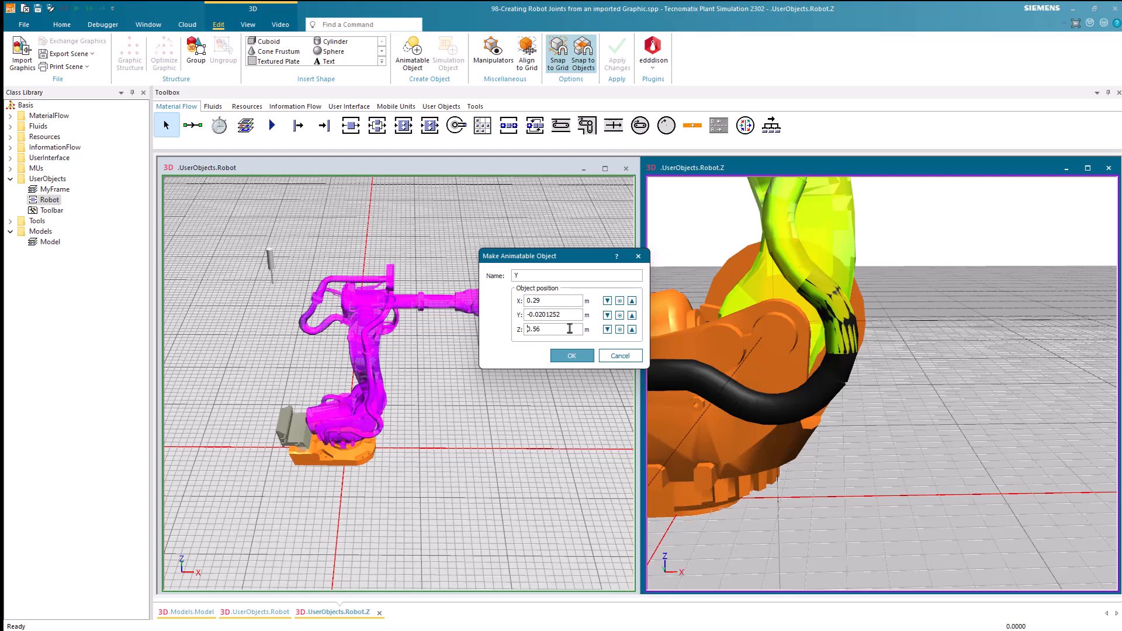
Step: Refine the X position of object Y to 0.32 m and check its placement from the front of the robot
{"action": "double_click", "coordinate": [569, 301]}
{"action": "type", "text": "0.31"}
{"action": "double_click", "coordinate": [570, 301]}
{"action": "type", "text": "0.32"}
{"action": "right_click_drag", "start_coordinate": [758, 360], "coordinate": [814, 415]}
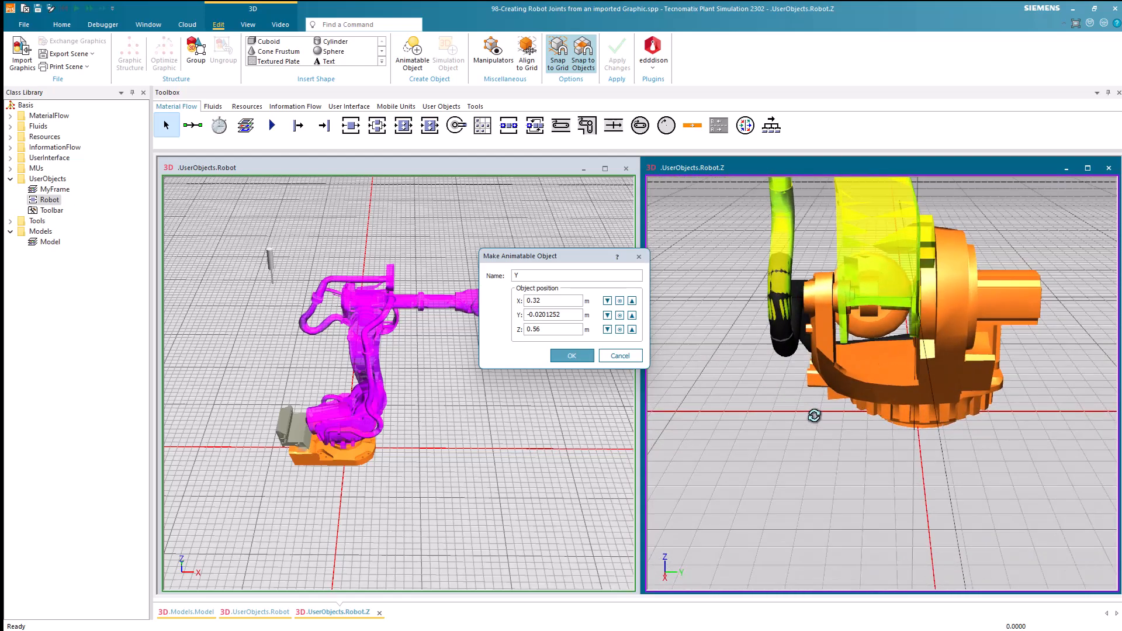
Step: Set the Y position of animatable object Y to -0.14 m and create the object
{"action": "left_click", "coordinate": [772, 403]}
{"action": "left_click", "coordinate": [569, 314]}
{"action": "scroll", "coordinate": [570, 314], "scroll_direction": "down", "scroll_amount": 11}
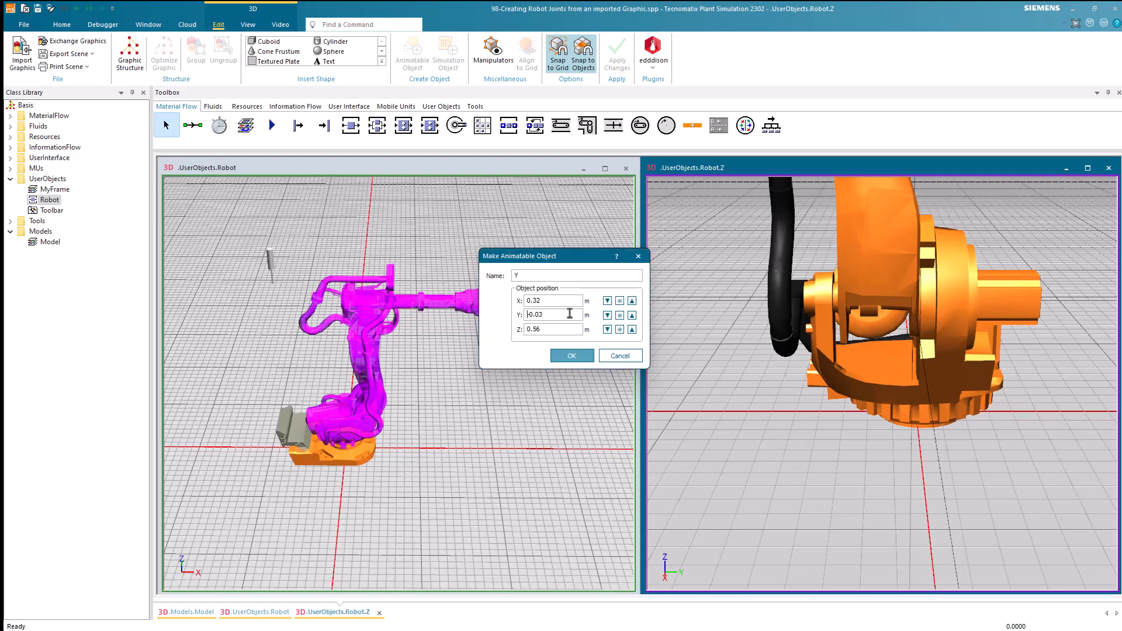
{"action": "scroll", "coordinate": [569, 314], "scroll_direction": "down", "scroll_amount": 1}
{"action": "right_click_drag", "start_coordinate": [905, 406], "coordinate": [921, 481]}
{"action": "left_click", "coordinate": [969, 465]}
{"action": "scroll", "coordinate": [972, 466], "scroll_direction": "down", "scroll_amount": 3}
{"action": "scroll", "coordinate": [921, 480], "scroll_direction": "down", "scroll_amount": 2}
{"action": "left_click_drag", "start_coordinate": [921, 481], "coordinate": [872, 447]}
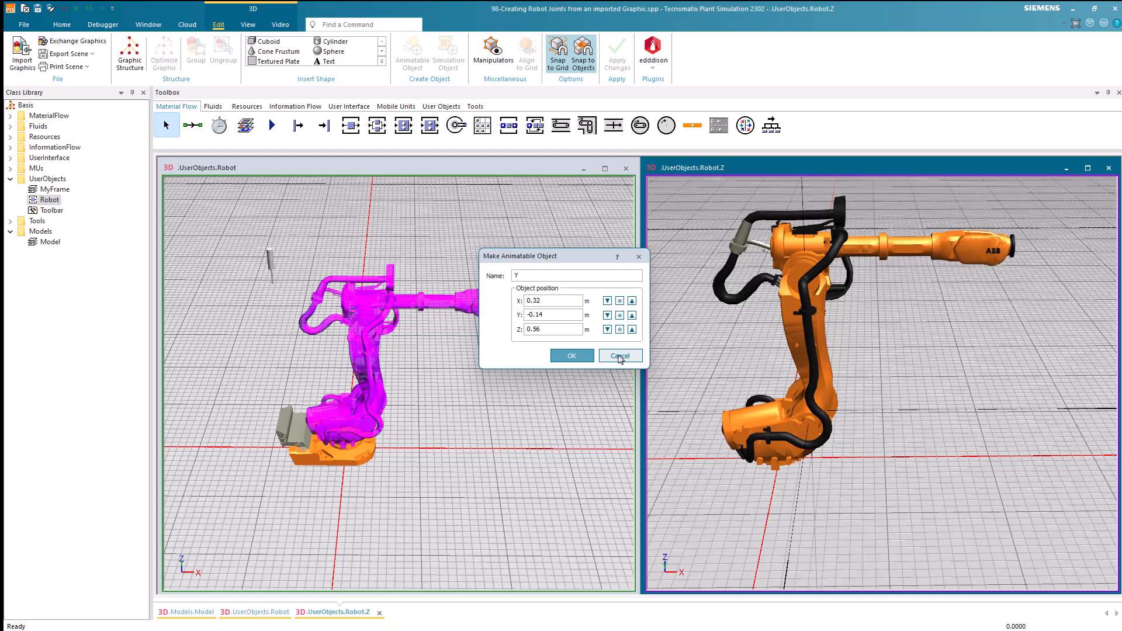
{"action": "left_click", "coordinate": [571, 356]}
Step: Make object Y a revolute joint rotating about the Y axis, with a velocity of 10 °/s
{"action": "left_click_drag", "start_coordinate": [972, 215], "coordinate": [418, 228]}
{"action": "left_click", "coordinate": [288, 317]}
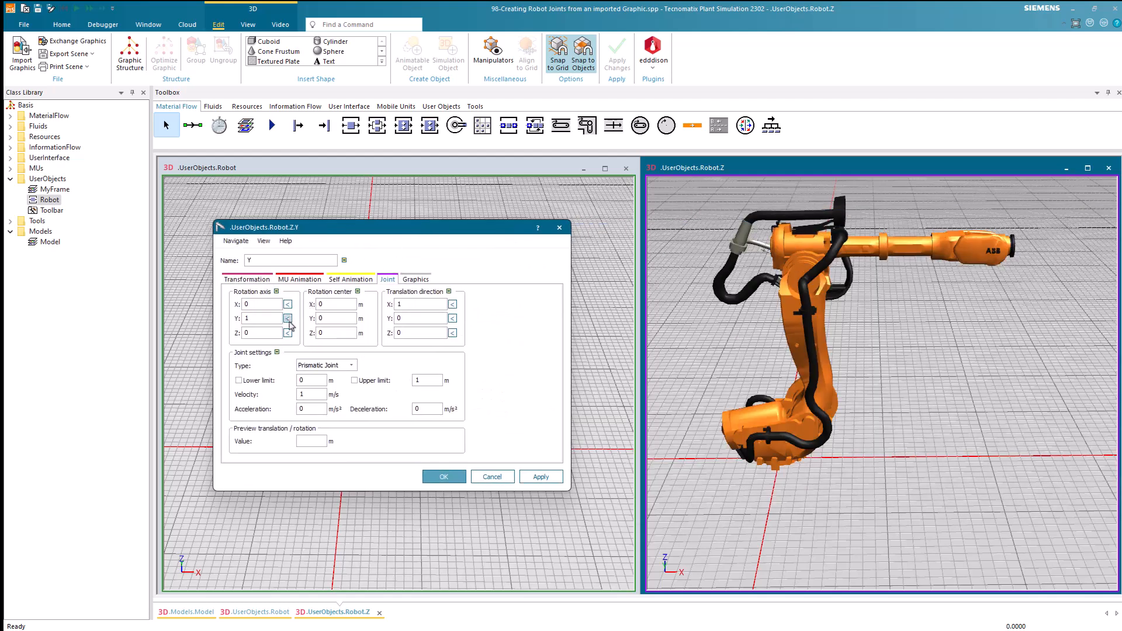
{"action": "left_click", "coordinate": [320, 365]}
{"action": "left_click", "coordinate": [318, 385]}
{"action": "left_click", "coordinate": [321, 395]}
Step: Preview joint Y at positive rotation angles and examine the stop area at link2's lower hinge up close
{"action": "type", "text": "027.5"}
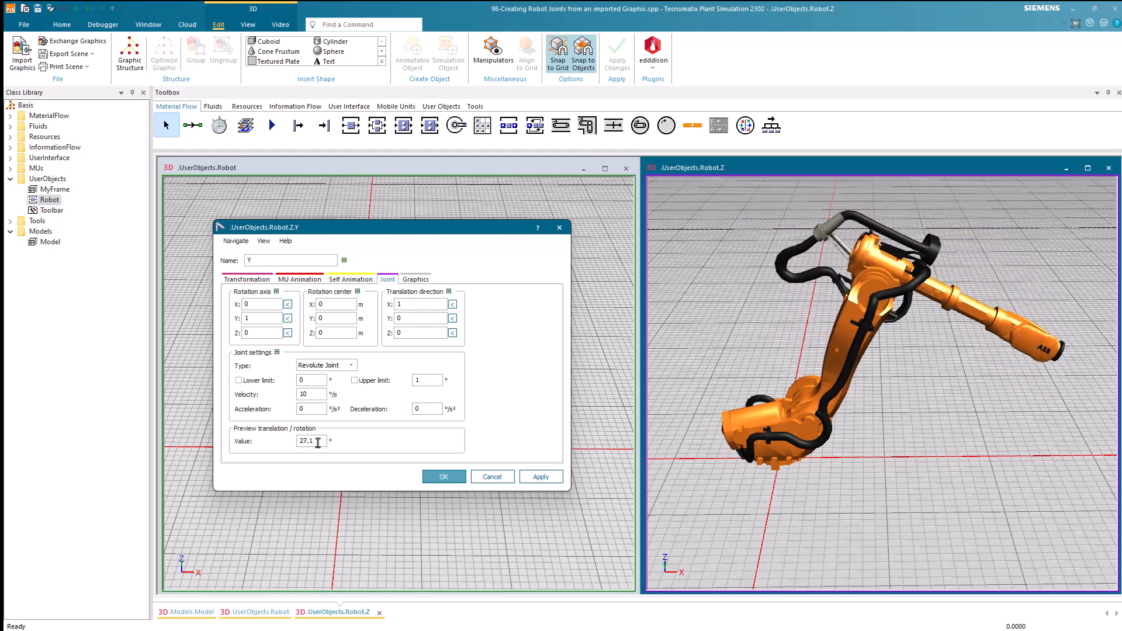
{"action": "scroll", "coordinate": [318, 442], "scroll_direction": "down", "scroll_amount": 3}
{"action": "middle_click_drag", "start_coordinate": [849, 463], "coordinate": [933, 428]}
{"action": "scroll", "coordinate": [935, 435], "scroll_direction": "up", "scroll_amount": 8}
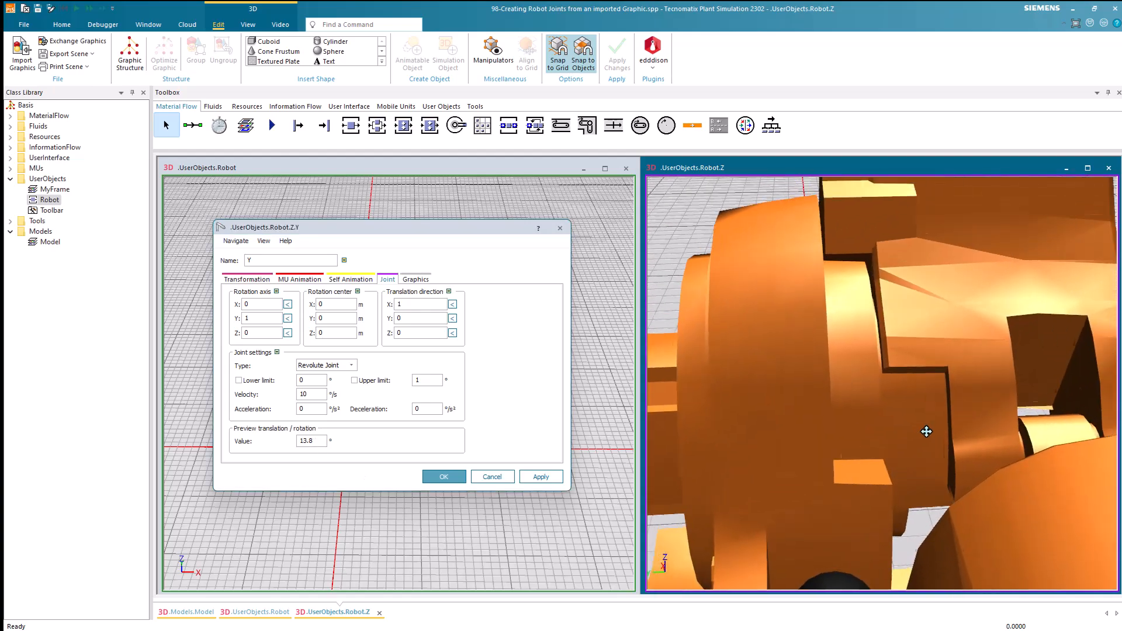
{"action": "middle_click_drag", "start_coordinate": [913, 444], "coordinate": [882, 421]}
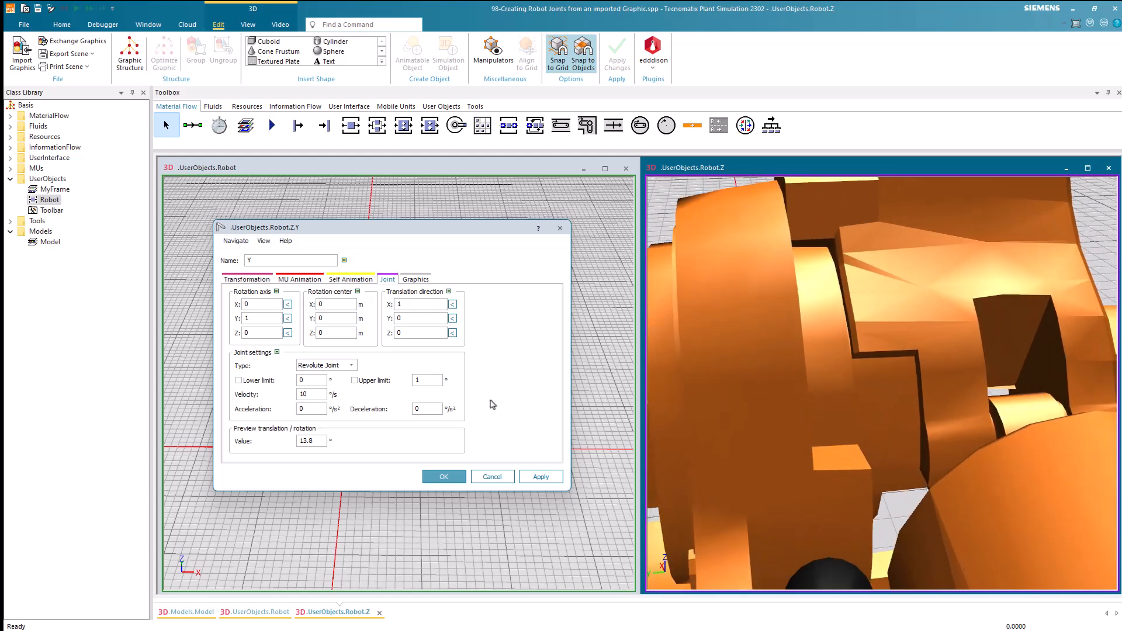
Step: Preview negative rotations of joint Y down to -65° to find the angle where link2 meets its mechanical stop
{"action": "double_click", "coordinate": [310, 441]}
{"action": "type", "text": "-0.3"}
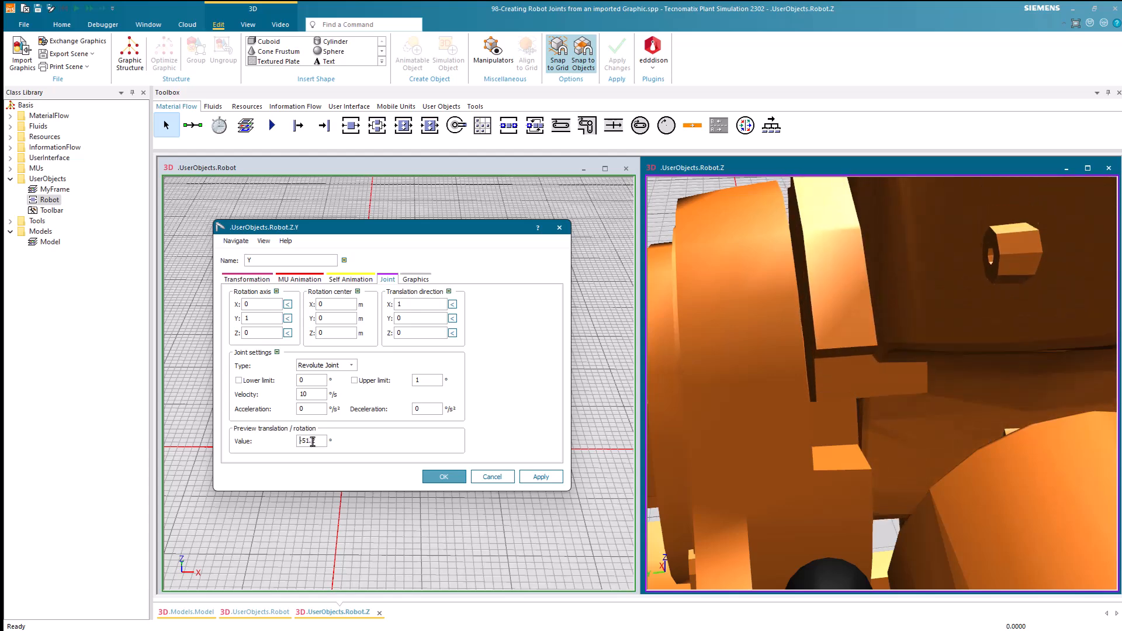
{"action": "left_click", "coordinate": [861, 515]}
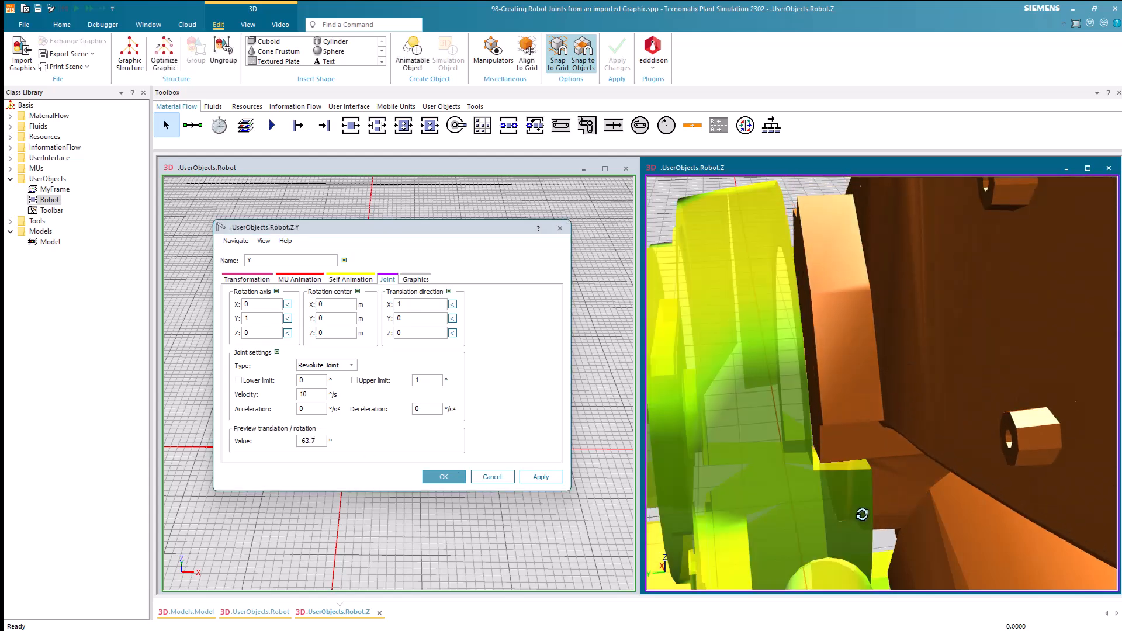
{"action": "middle_click_drag", "start_coordinate": [861, 514], "coordinate": [861, 508]}
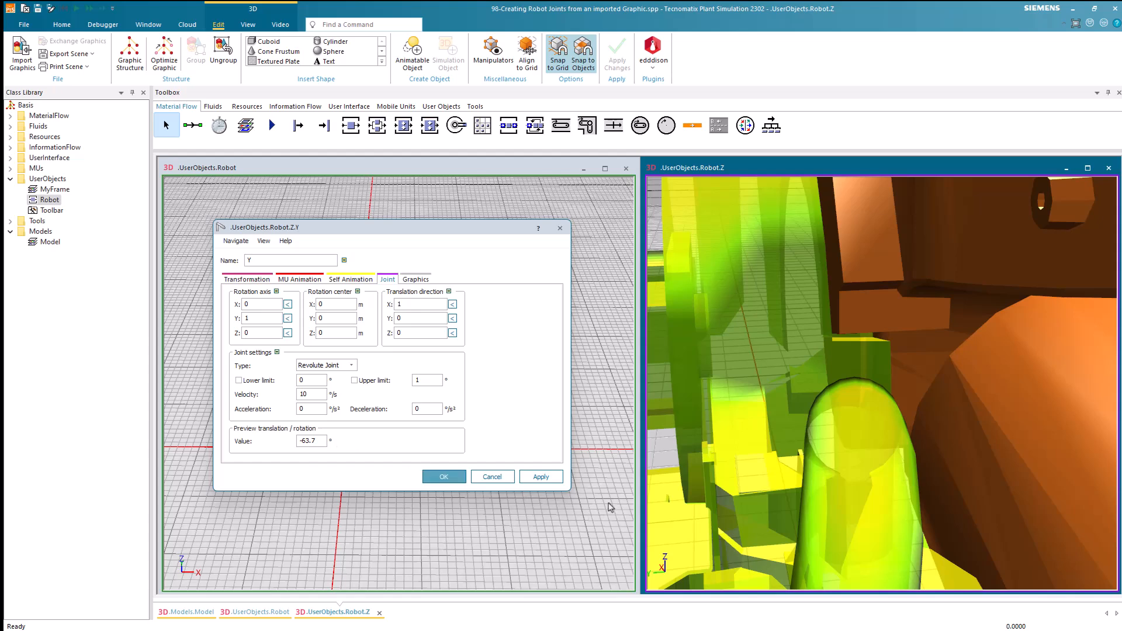
{"action": "left_click", "coordinate": [663, 459]}
{"action": "left_click", "coordinate": [319, 442]}
{"action": "scroll", "coordinate": [320, 442], "scroll_direction": "down", "scroll_amount": 14}
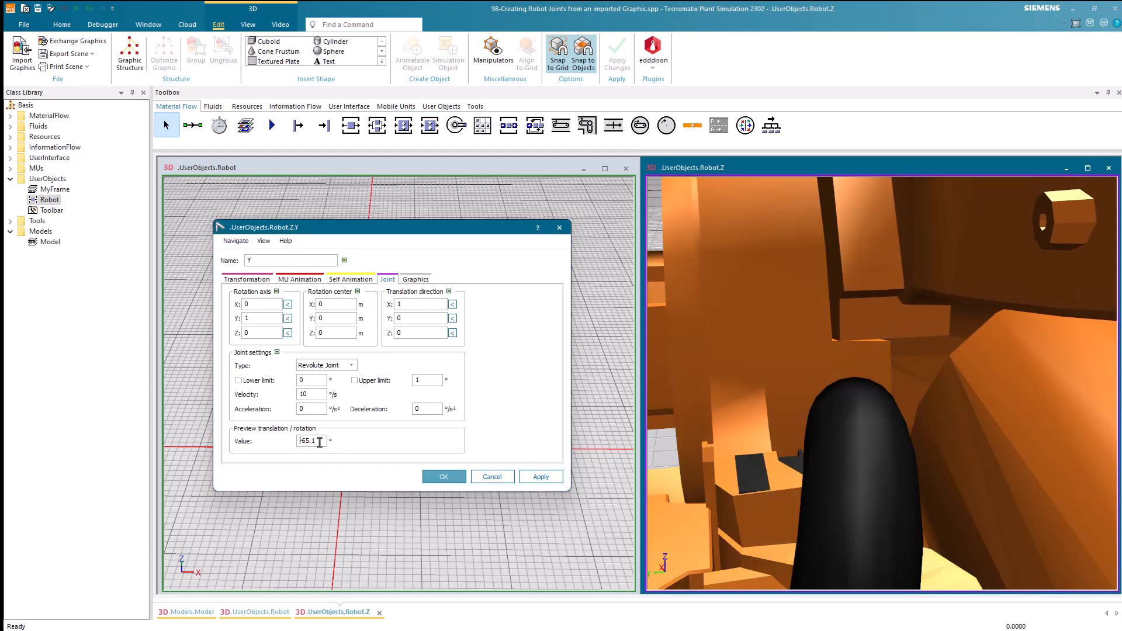
{"action": "scroll", "coordinate": [319, 442], "scroll_direction": "up", "scroll_amount": 1}
Step: Enable the lower limit of joint Y and set it to -65°
{"action": "left_click_drag", "start_coordinate": [320, 442], "coordinate": [296, 448]}
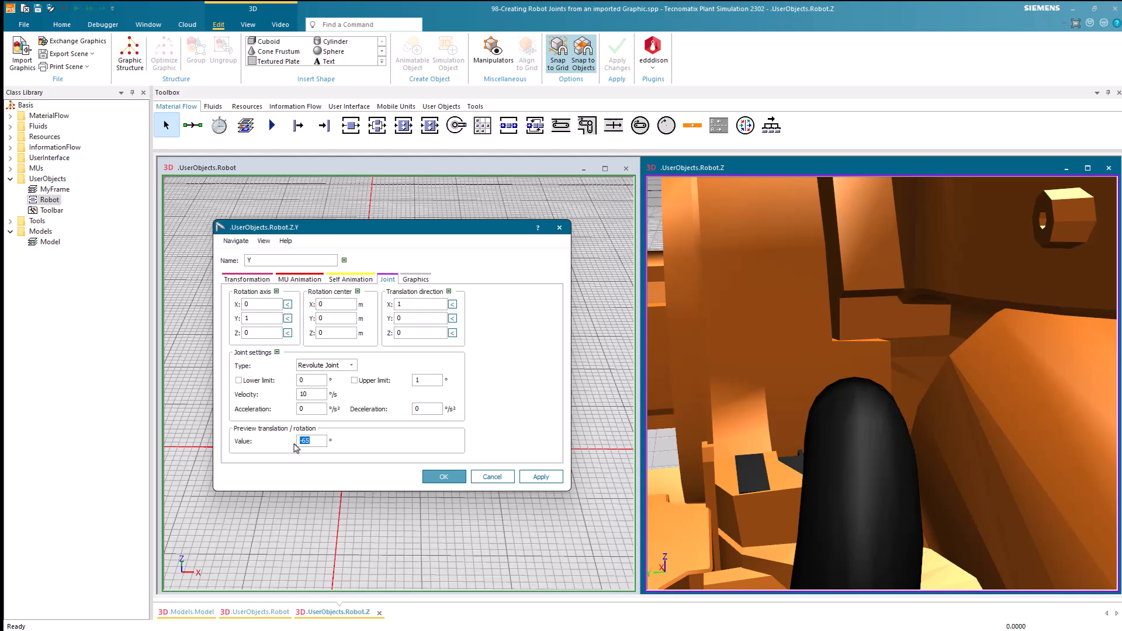
{"action": "left_click", "coordinate": [272, 383]}
{"action": "left_click", "coordinate": [305, 383]}
{"action": "left_click_drag", "start_coordinate": [304, 385], "coordinate": [295, 390]}
Step: Examine the rotated arm and the link1 stop from the front and the side
{"action": "scroll", "coordinate": [987, 470], "scroll_direction": "down", "scroll_amount": 10}
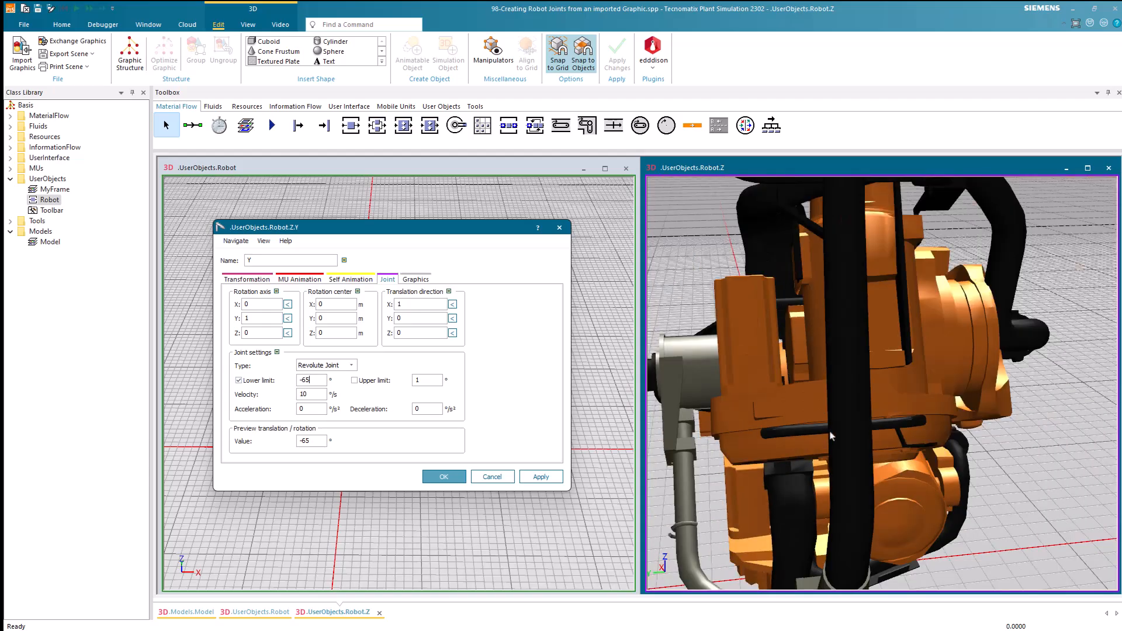
{"action": "left_click_drag", "start_coordinate": [987, 471], "coordinate": [1034, 498]}
{"action": "scroll", "coordinate": [984, 444], "scroll_direction": "up", "scroll_amount": 3}
{"action": "left_click", "coordinate": [999, 392]}
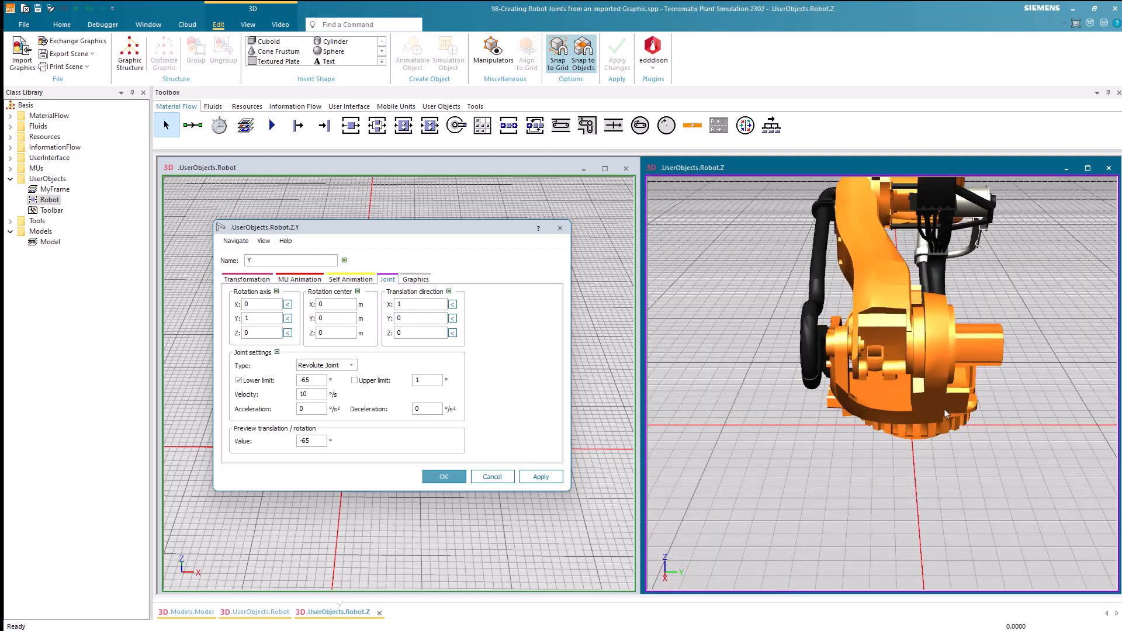
{"action": "scroll", "coordinate": [958, 397], "scroll_direction": "up", "scroll_amount": 6}
{"action": "scroll", "coordinate": [934, 381], "scroll_direction": "up", "scroll_amount": 3}
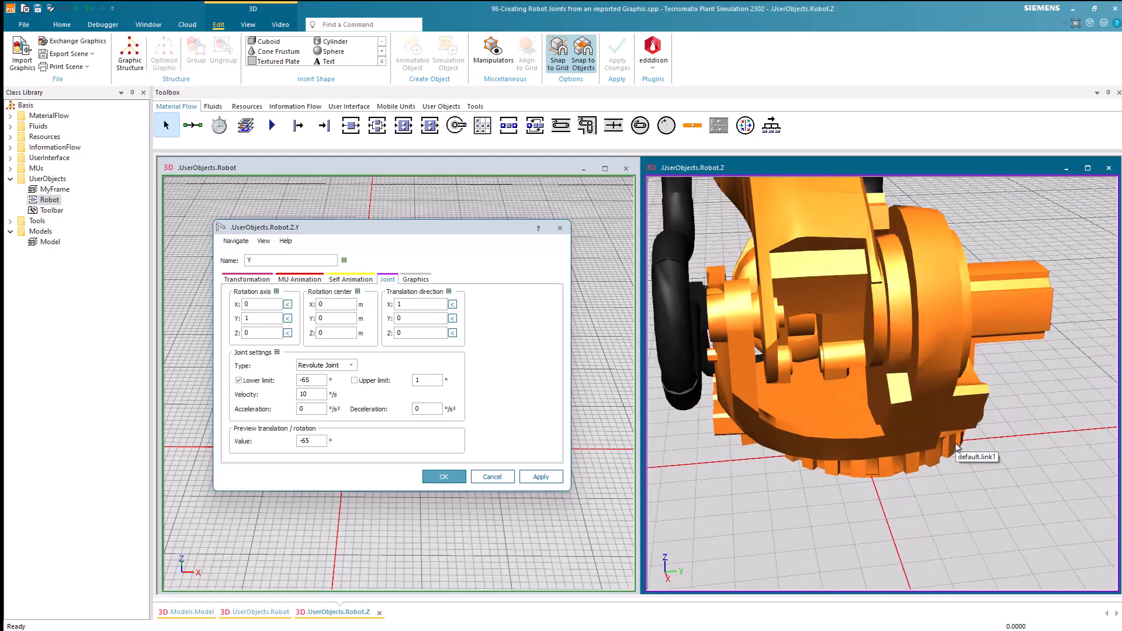
{"action": "scroll", "coordinate": [957, 447], "scroll_direction": "down", "scroll_amount": 3}
{"action": "scroll", "coordinate": [956, 447], "scroll_direction": "down", "scroll_amount": 6}
{"action": "middle_click_drag", "start_coordinate": [999, 471], "coordinate": [899, 431]}
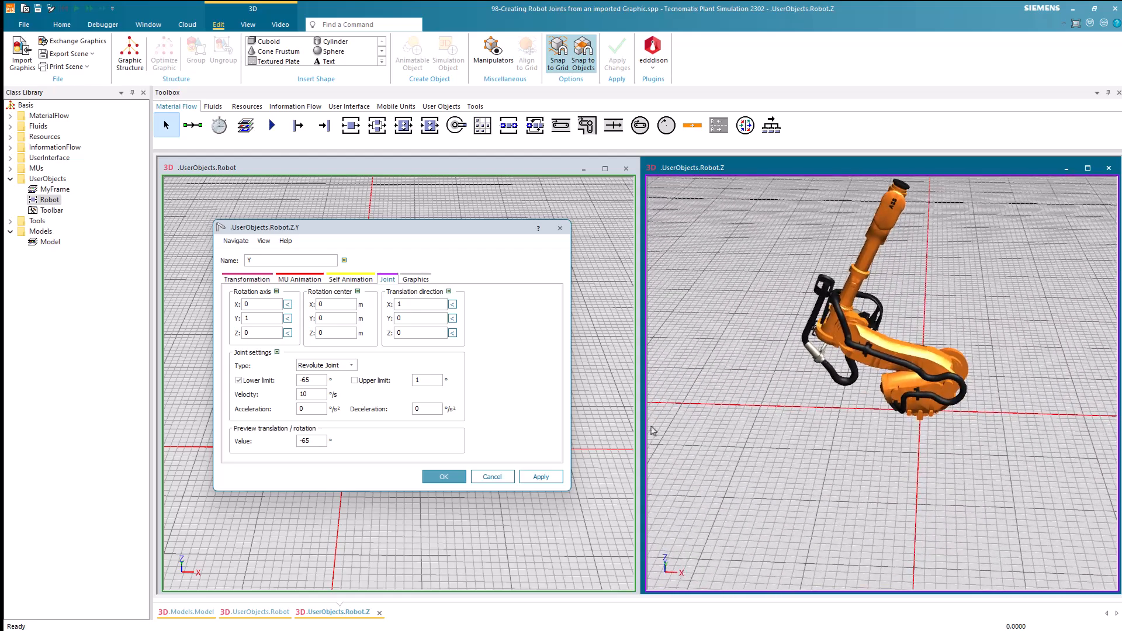
Step: Reset joint Y's preview rotation to 0 and accept the joint settings
{"action": "left_click", "coordinate": [310, 442]}
{"action": "key", "text": "Tab"}
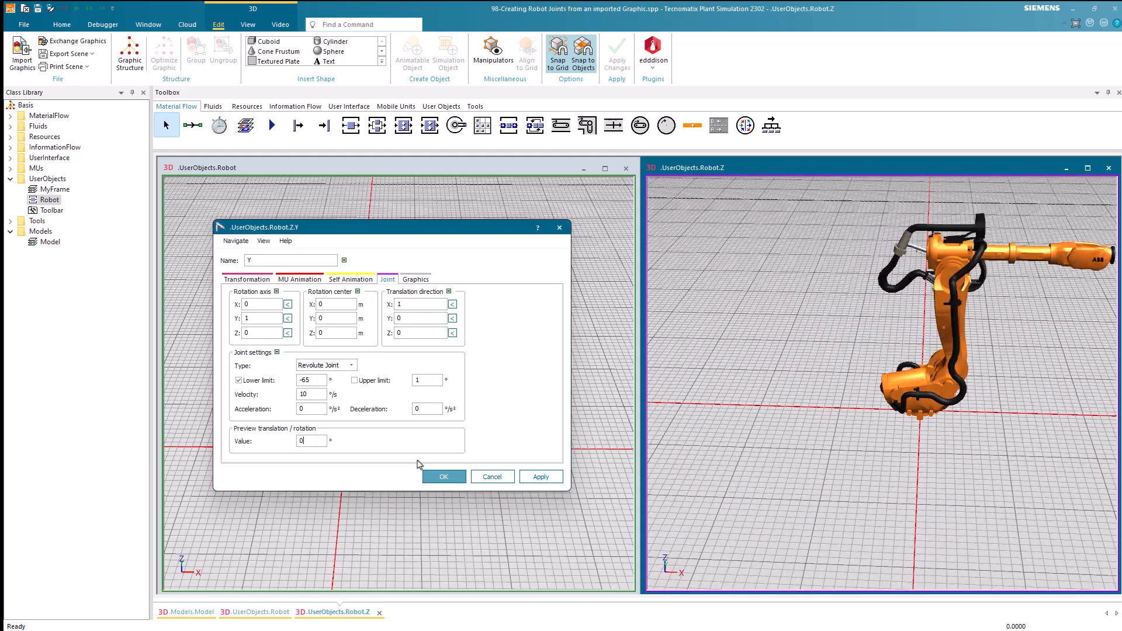
{"action": "left_click", "coordinate": [444, 477]}
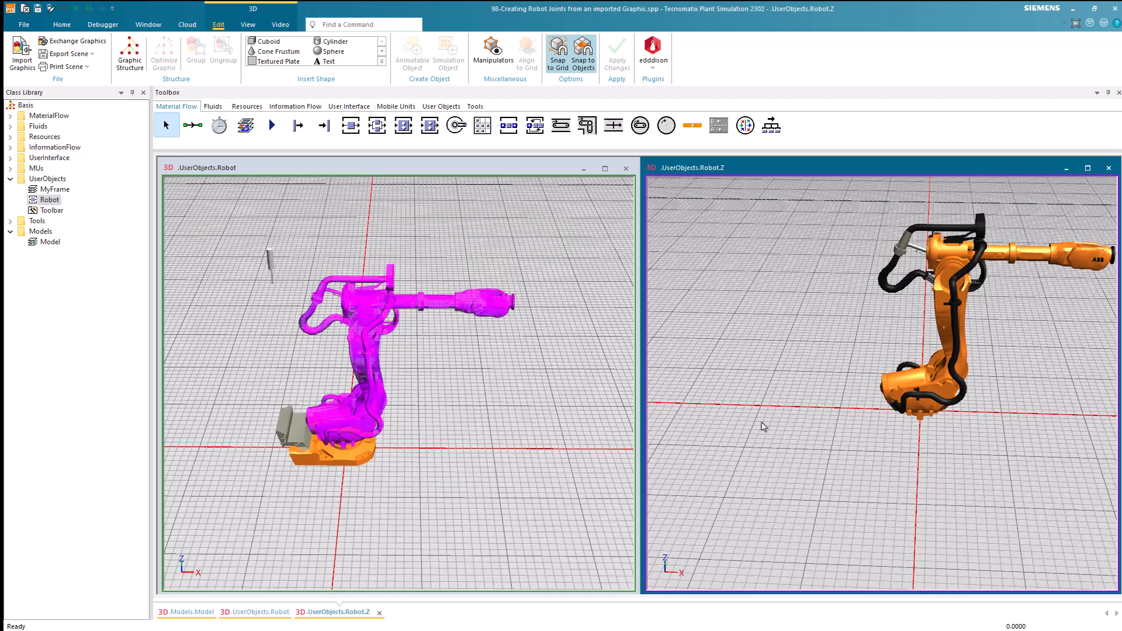
{"action": "left_click", "coordinate": [599, 437]}
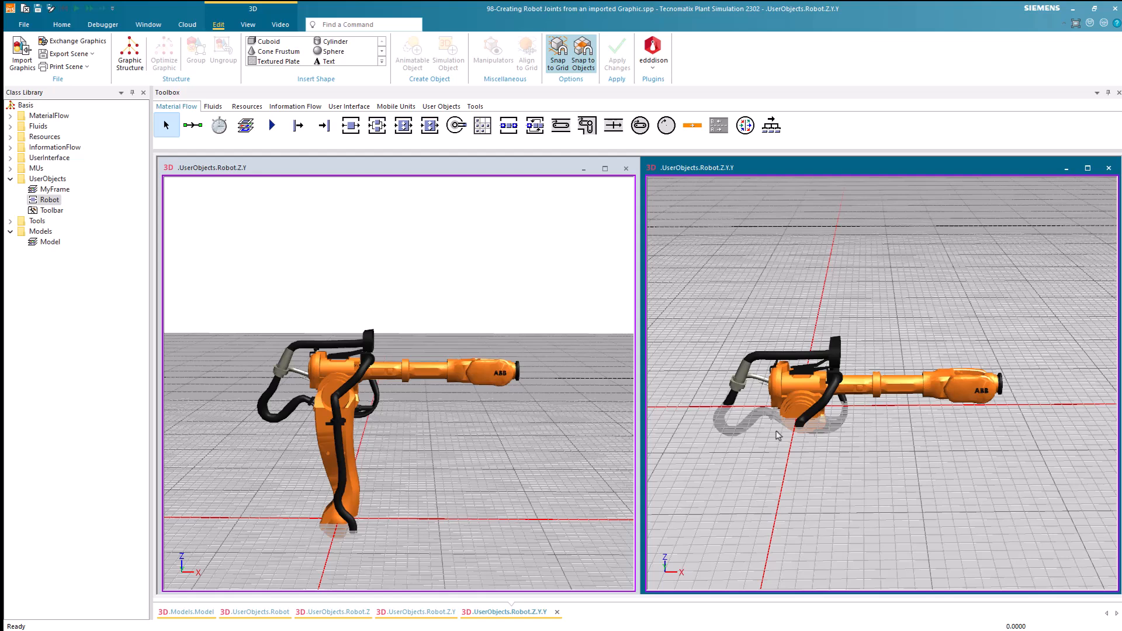
Step: Go to the 3D view of Model and insert a PickAndPlace robot near the middle of the grid
{"action": "left_click", "coordinate": [199, 611]}
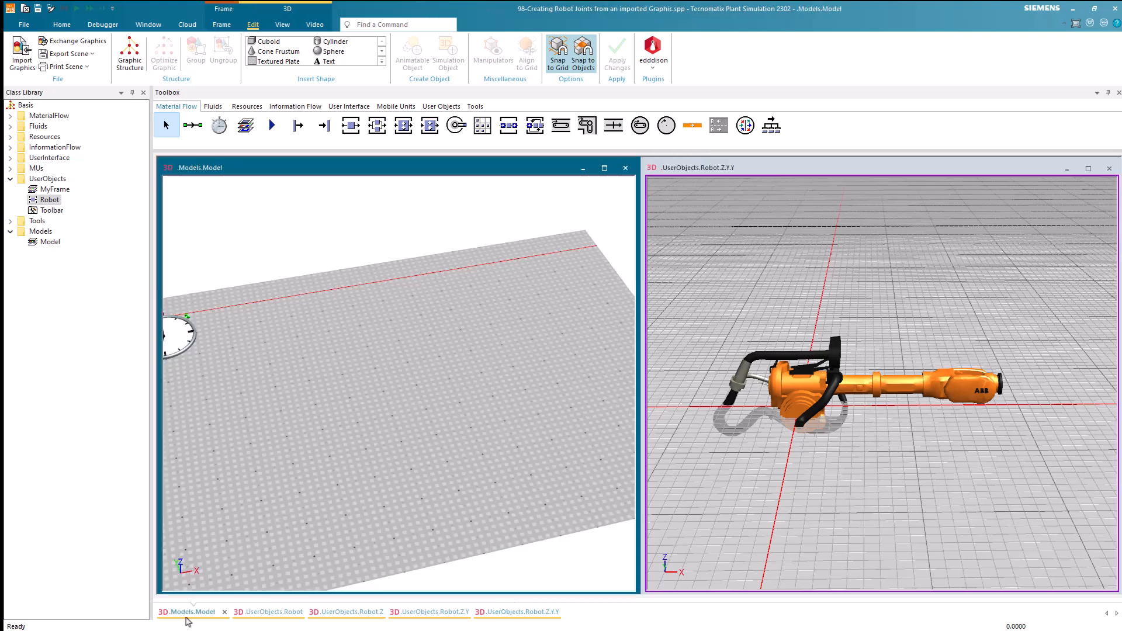
{"action": "scroll", "coordinate": [407, 418], "scroll_direction": "down", "scroll_amount": 5}
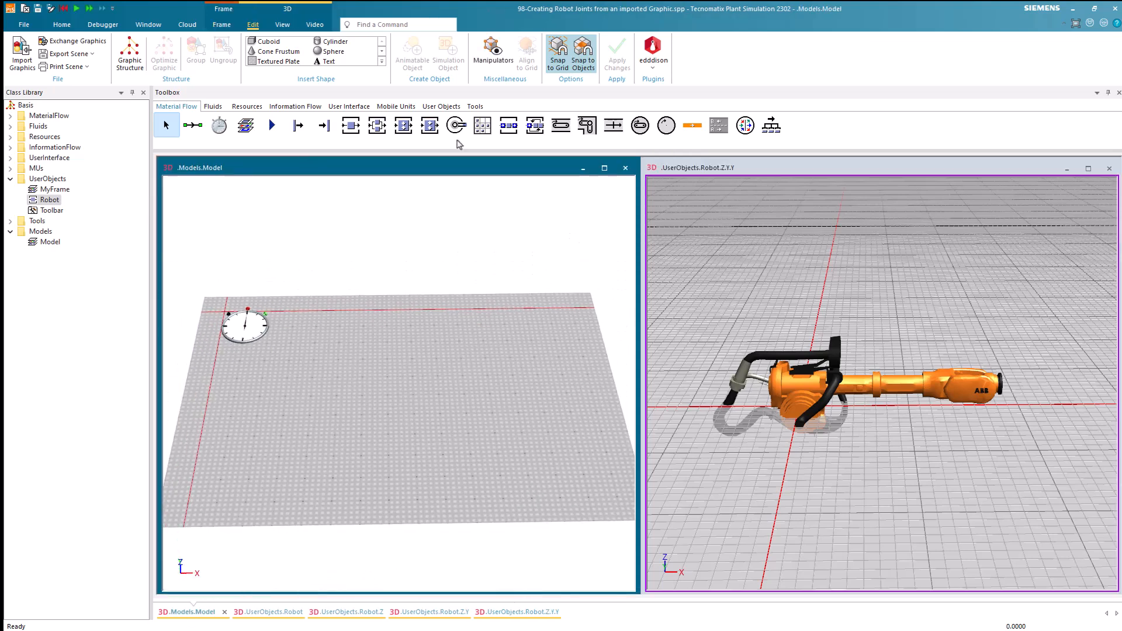
{"action": "left_click", "coordinate": [457, 127]}
{"action": "left_click", "coordinate": [409, 395]}
Step: Exchange the PickAndPlace robot's graphics for the red jointed-arm robot graphic from the s3d-graphics folder
{"action": "right_click", "coordinate": [408, 395]}
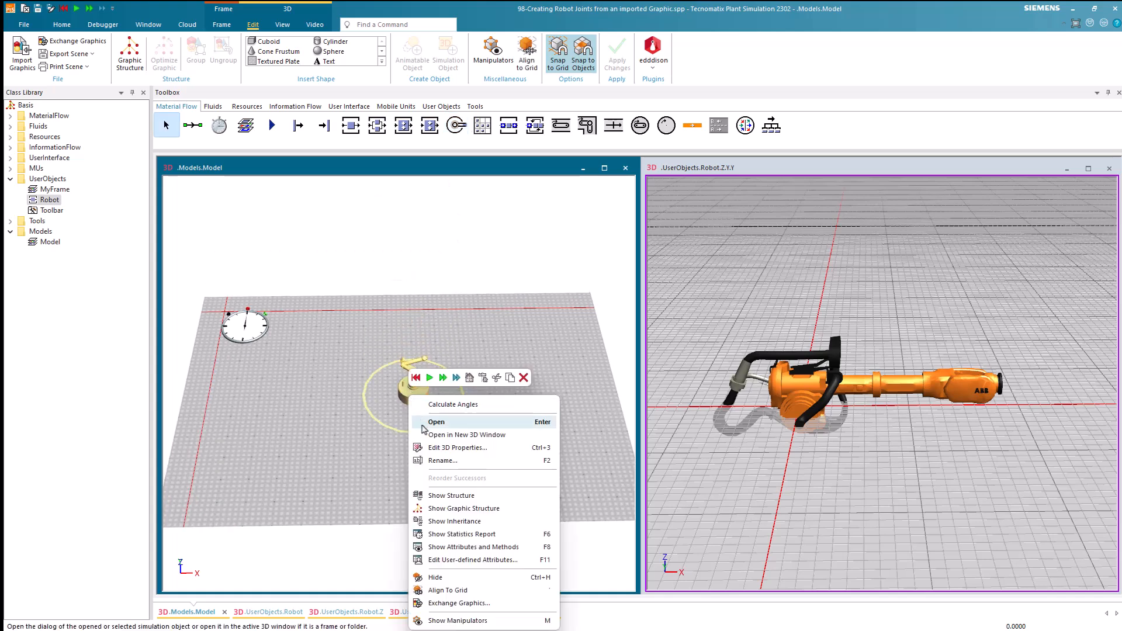
{"action": "left_click", "coordinate": [459, 603]}
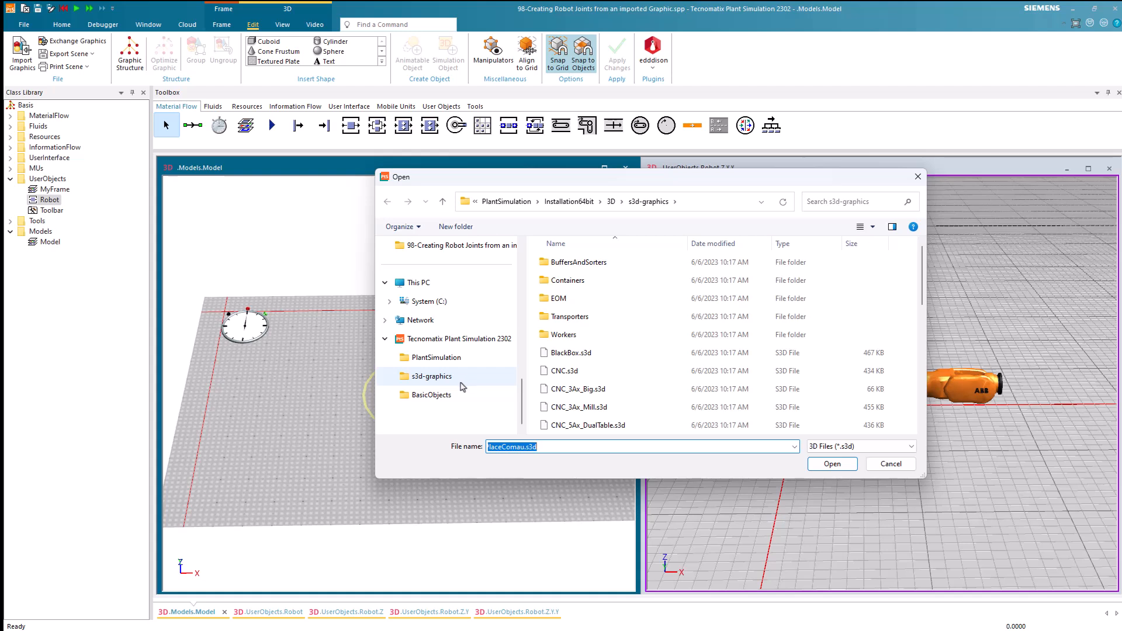
{"action": "left_click", "coordinate": [447, 377]}
{"action": "scroll", "coordinate": [613, 367], "scroll_direction": "down", "scroll_amount": 3}
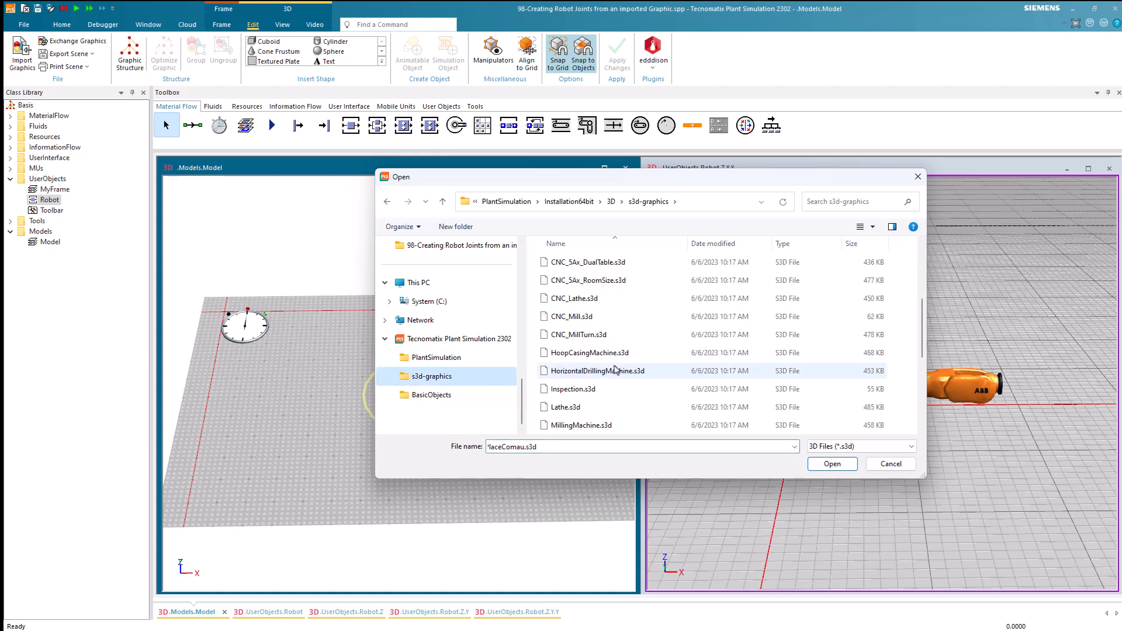
{"action": "scroll", "coordinate": [616, 370], "scroll_direction": "down", "scroll_amount": 2}
{"action": "double_click", "coordinate": [618, 373]}
{"action": "left_click", "coordinate": [426, 465]}
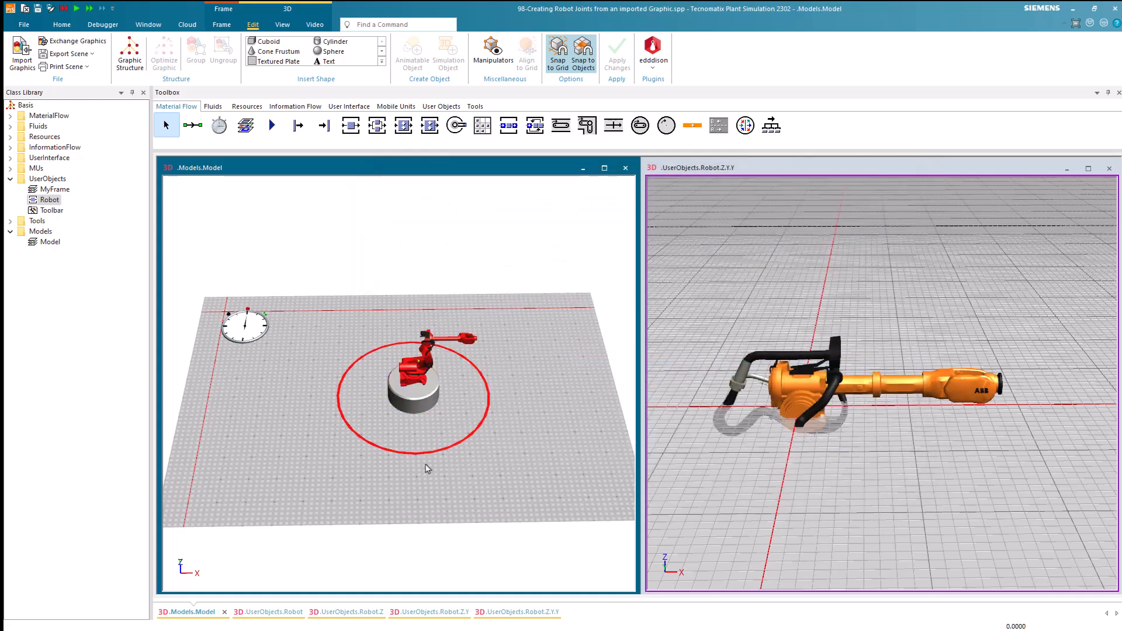
{"action": "right_click", "coordinate": [415, 390]}
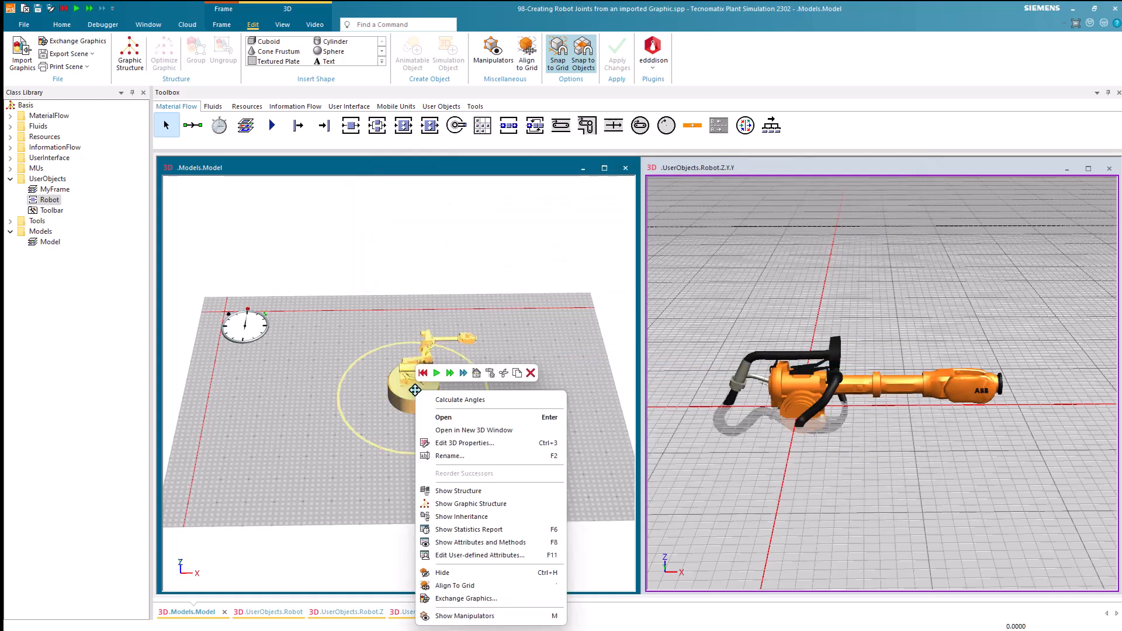
{"action": "left_click", "coordinate": [444, 516]}
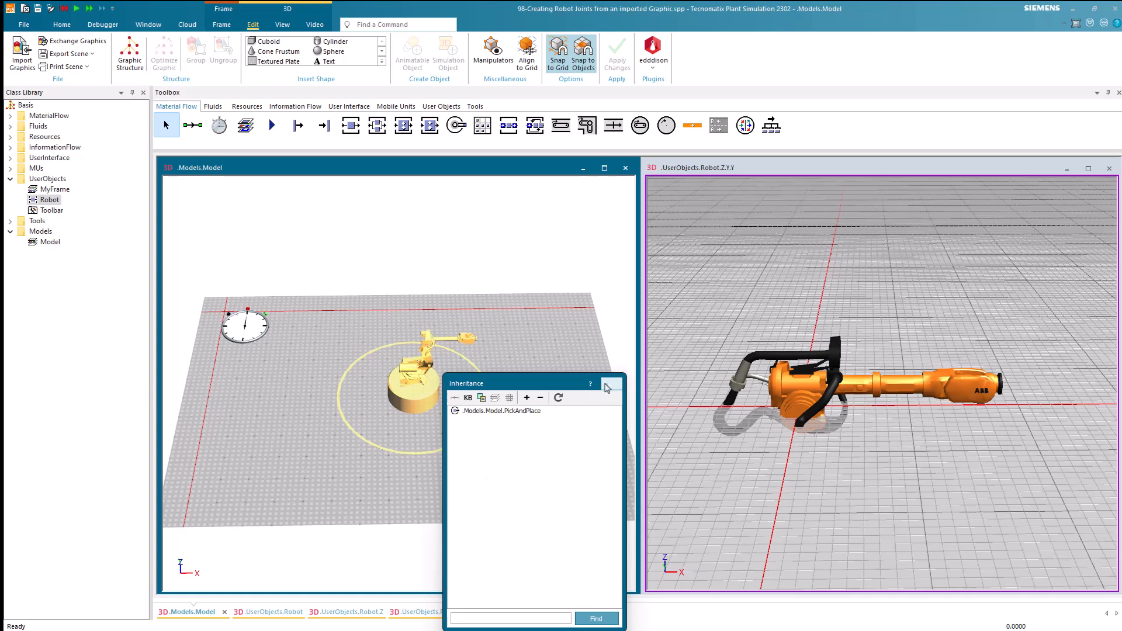
{"action": "left_click", "coordinate": [600, 386]}
Step: Examine the PickAndPlace robot's graphic structure by expanding nested objects Z, Y1 and Y2, and close the structure view
{"action": "right_click", "coordinate": [422, 391]}
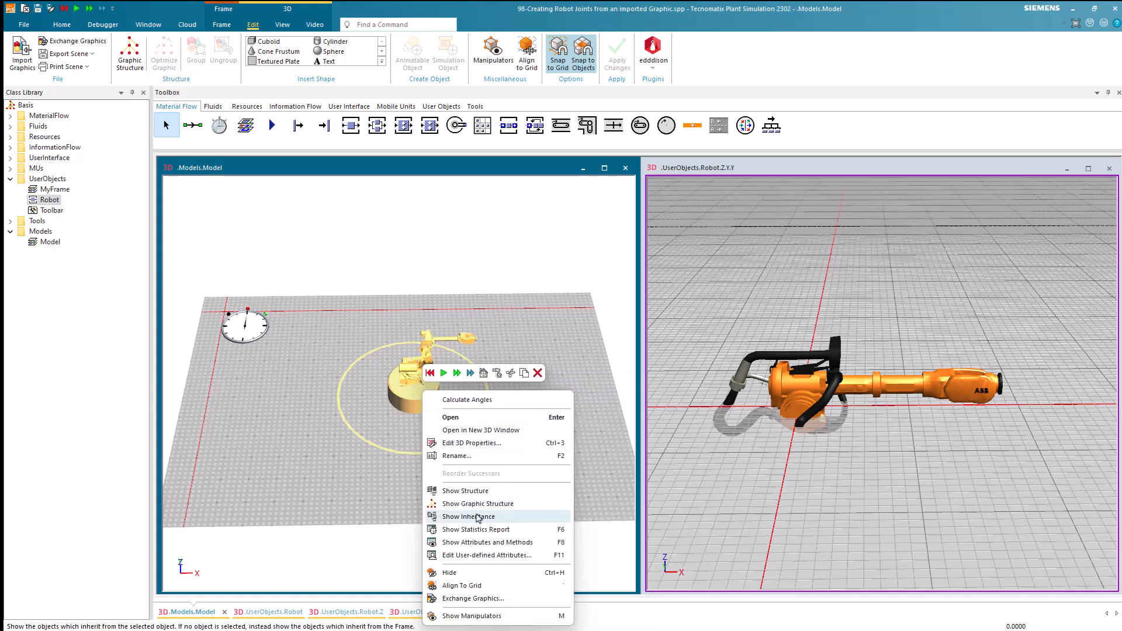
{"action": "left_click", "coordinate": [478, 517]}
{"action": "left_click", "coordinate": [647, 274]}
{"action": "left_click", "coordinate": [658, 293]}
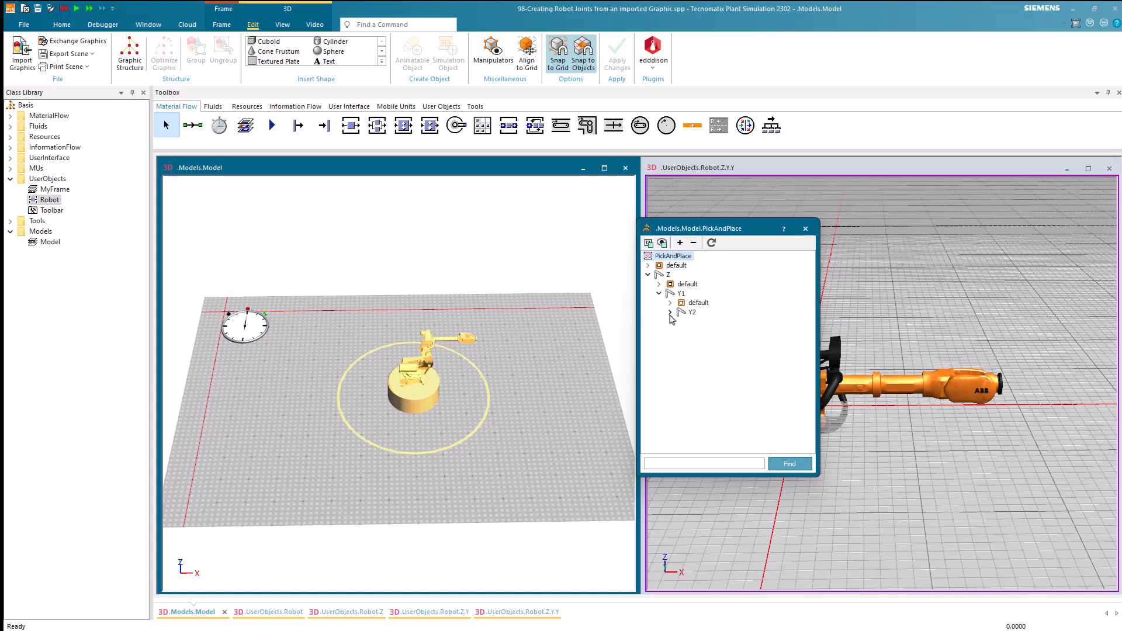
{"action": "left_click", "coordinate": [670, 312]}
{"action": "left_click_drag", "start_coordinate": [751, 230], "coordinate": [591, 233]}
{"action": "scroll", "coordinate": [362, 385], "scroll_direction": "up", "scroll_amount": 4}
{"action": "scroll", "coordinate": [363, 386], "scroll_direction": "up", "scroll_amount": 3}
{"action": "left_click_drag", "start_coordinate": [590, 232], "coordinate": [564, 225]}
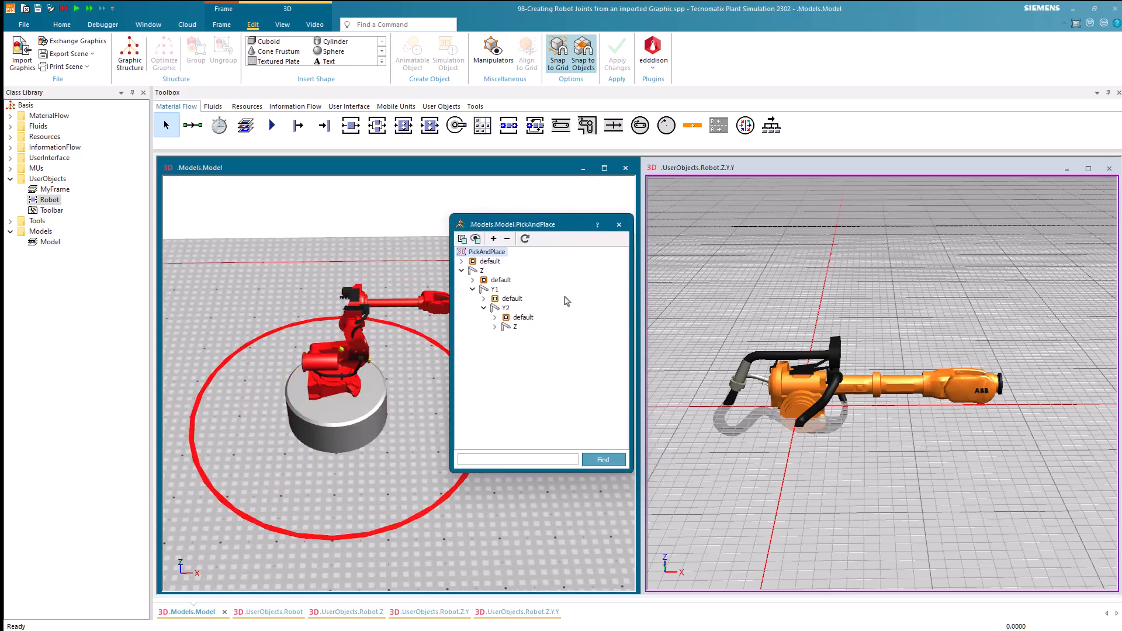
{"action": "left_click", "coordinate": [929, 456]}
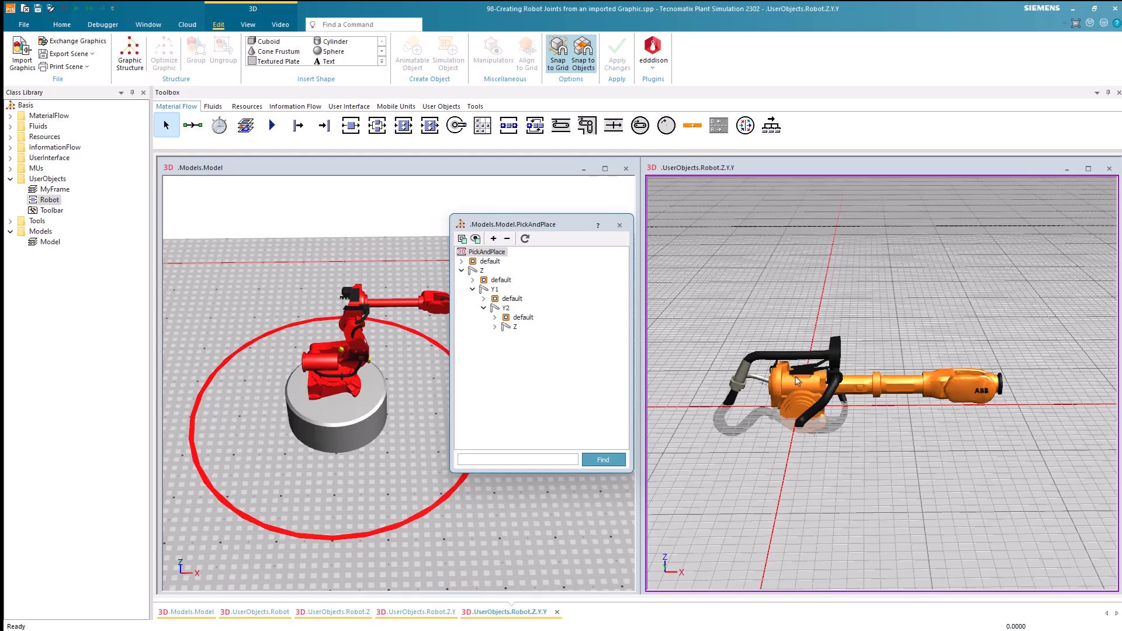
{"action": "left_click", "coordinate": [620, 225]}
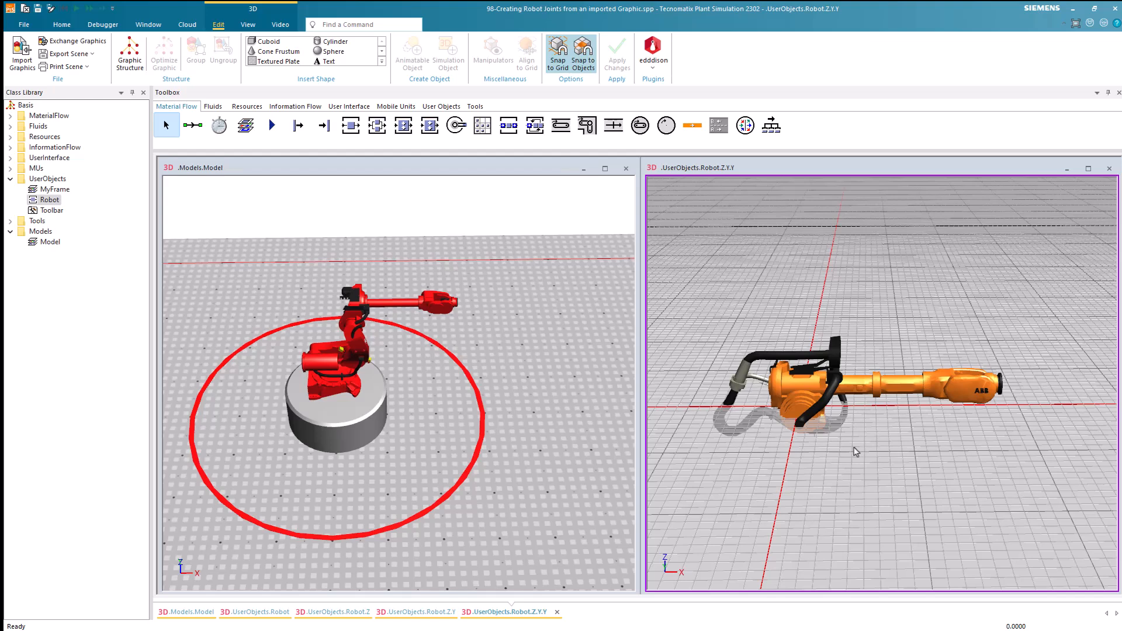
Step: Select the orange forearm graphic and its wrist graphic and start making them an animatable object named Z
{"action": "scroll", "coordinate": [928, 435], "scroll_direction": "up", "scroll_amount": 1}
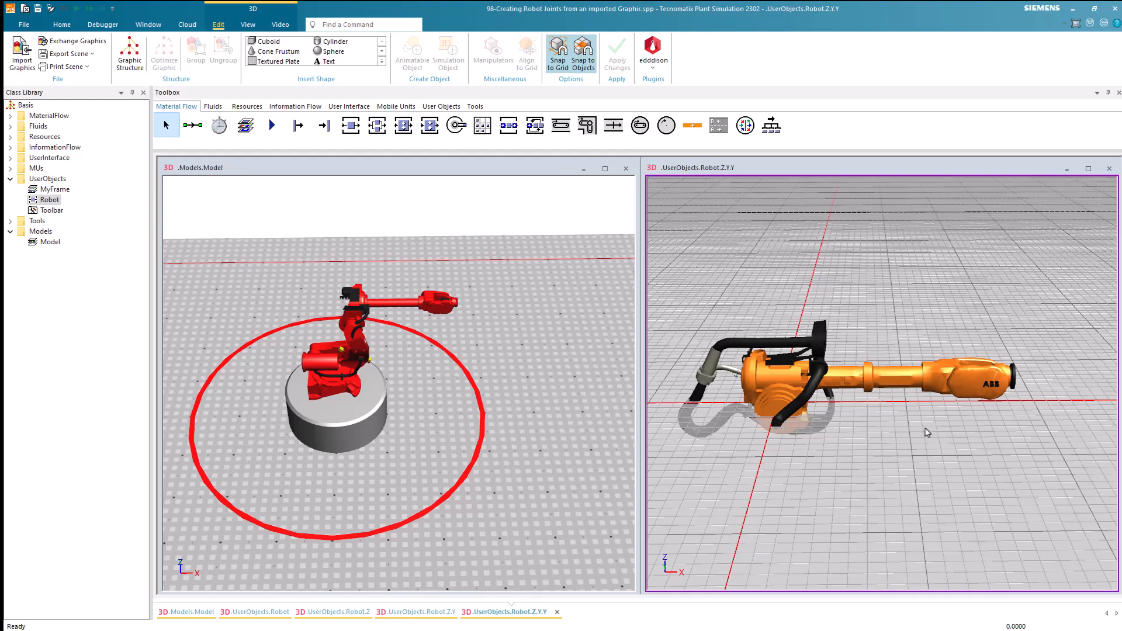
{"action": "left_click", "coordinate": [892, 392]}
{"action": "left_click", "coordinate": [1006, 374], "text": "ctrl"}
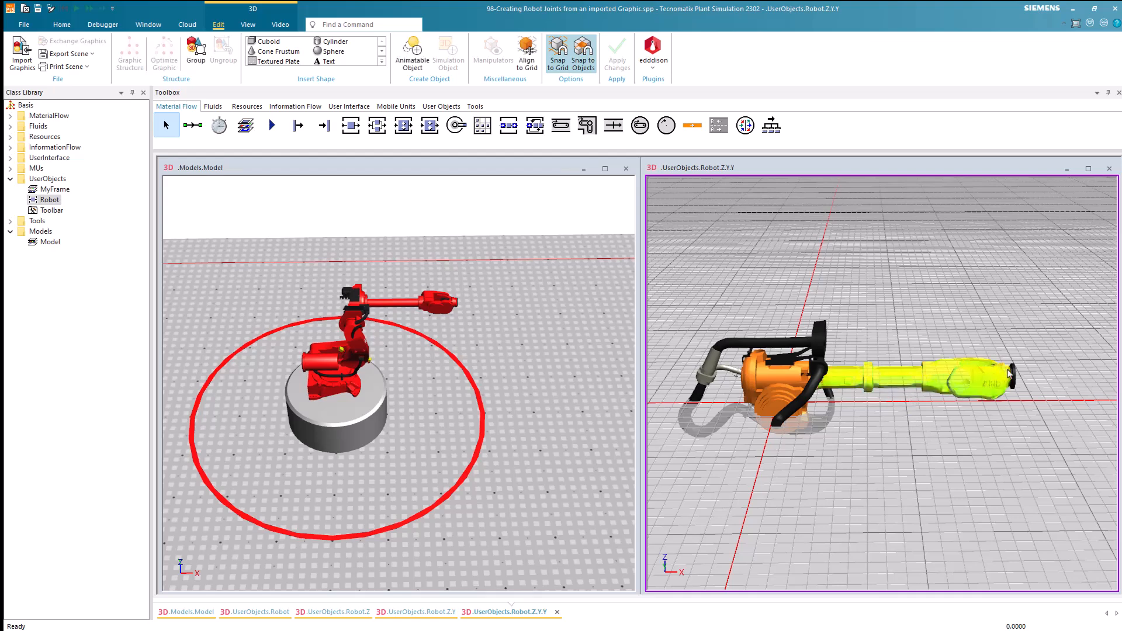
{"action": "right_click", "coordinate": [997, 389]}
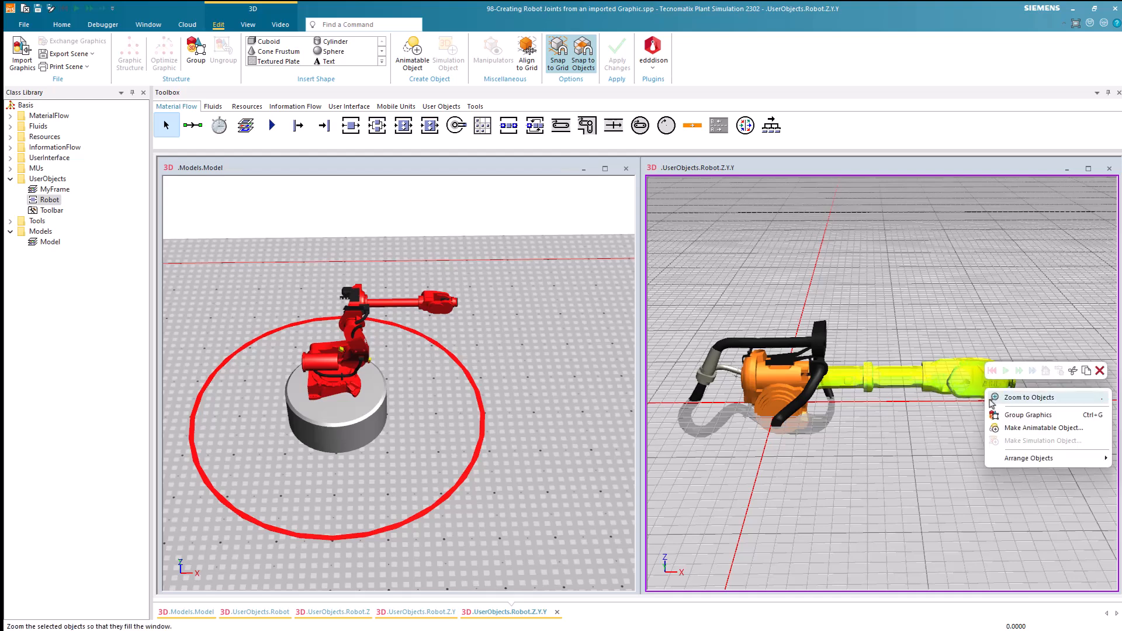
{"action": "left_click", "coordinate": [1006, 424]}
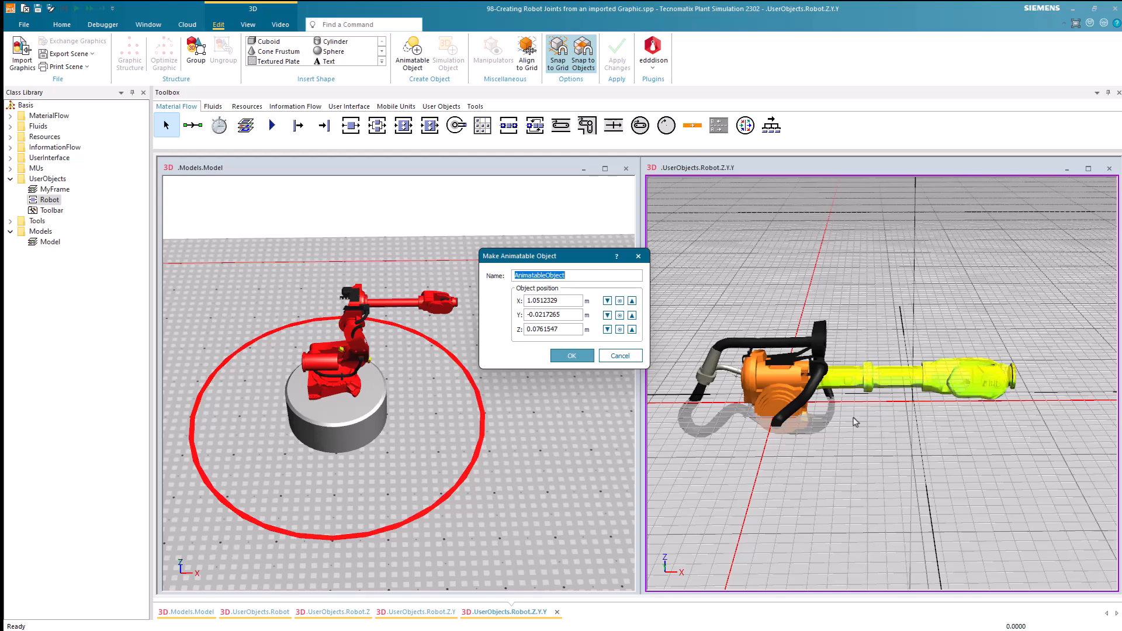
{"action": "type", "text": "Z"}
Step: Position object Z at the forearm graphic's minimum X and at its vertical centre in Z, and create it
{"action": "mouse_move", "coordinate": [851, 421]}
{"action": "right_mouse_down"}
{"action": "mouse_move", "coordinate": [820, 412]}
{"action": "mouse_move", "coordinate": [819, 397]}
{"action": "right_mouse_up"}
{"action": "scroll", "coordinate": [813, 373], "scroll_direction": "up", "scroll_amount": 2}
{"action": "scroll", "coordinate": [814, 372], "scroll_direction": "up", "scroll_amount": 4}
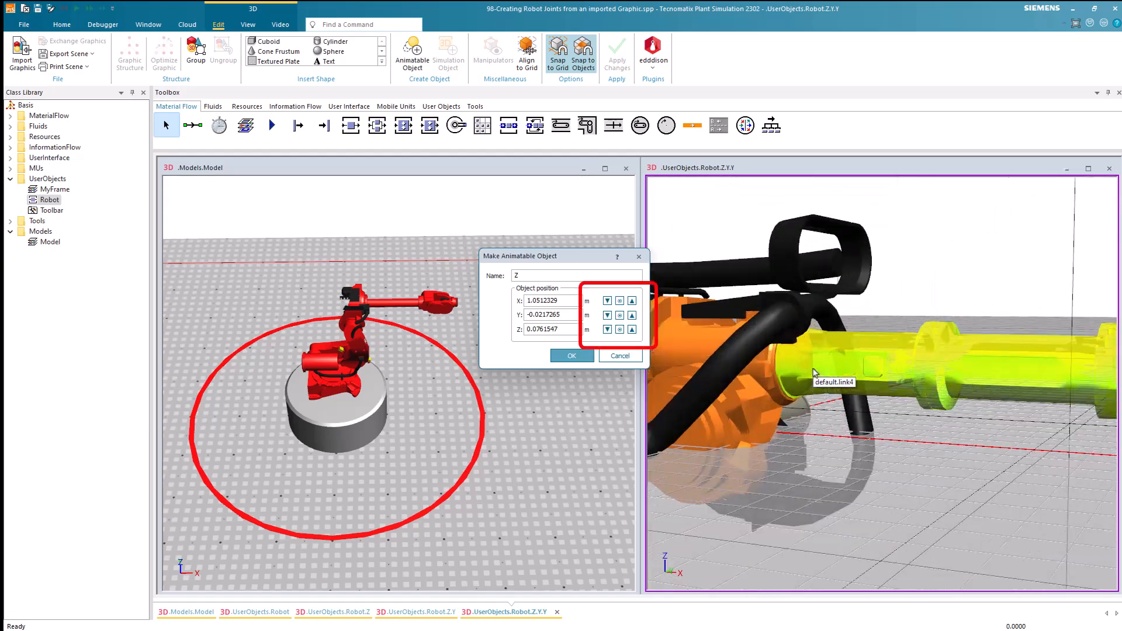
{"action": "right_click_drag", "start_coordinate": [839, 465], "coordinate": [847, 459]}
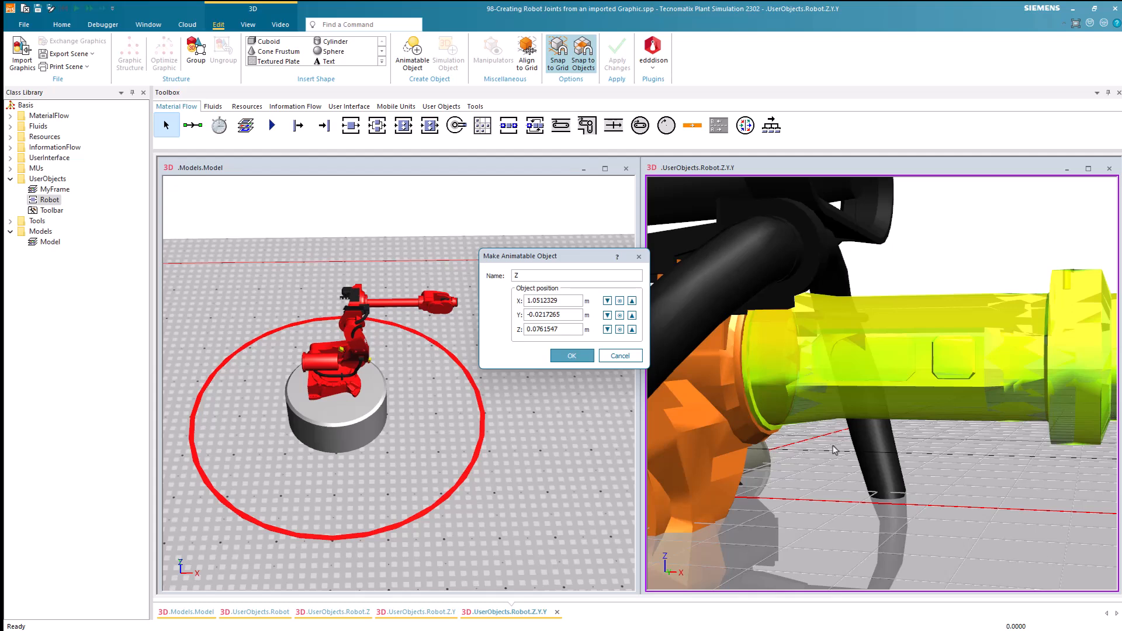
{"action": "left_click", "coordinate": [607, 301]}
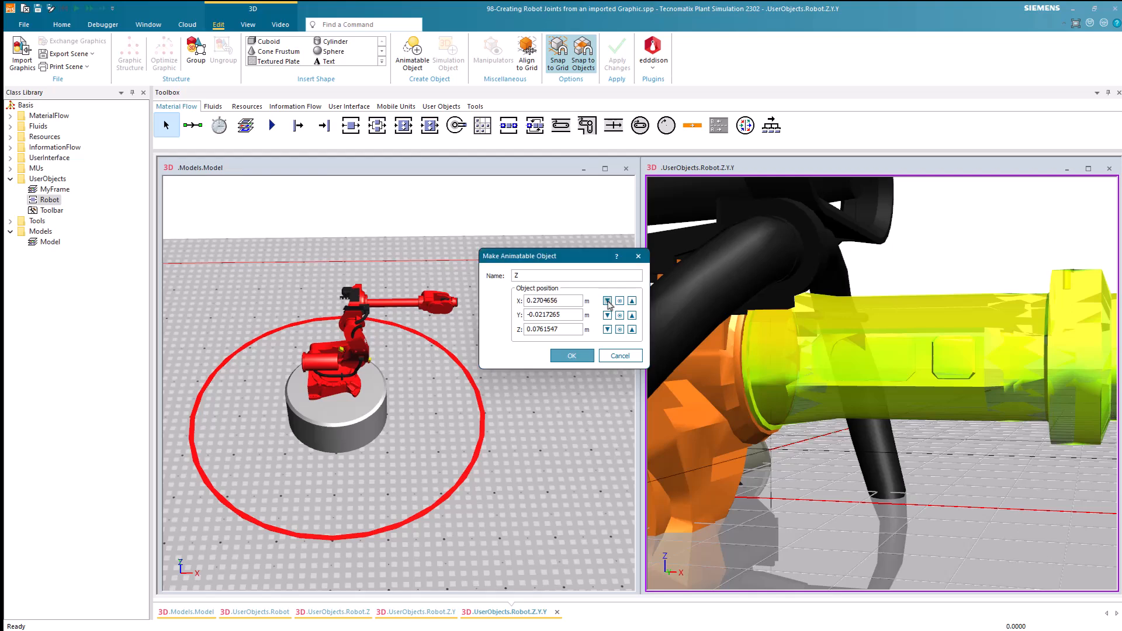
{"action": "left_click", "coordinate": [619, 330]}
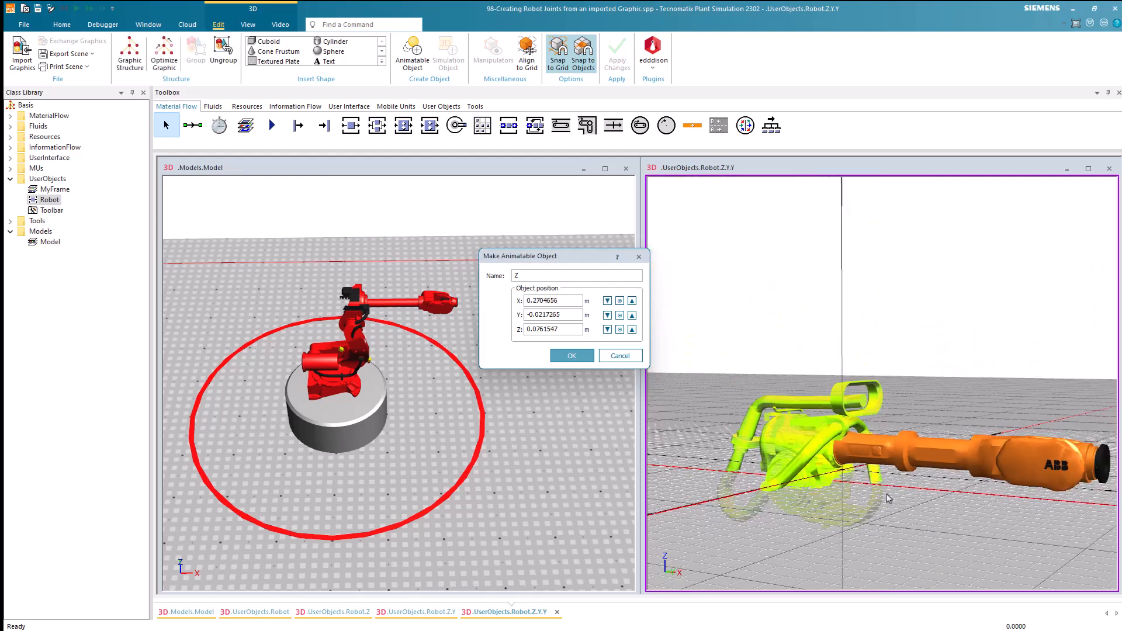
{"action": "middle_click_drag", "start_coordinate": [922, 517], "coordinate": [861, 523]}
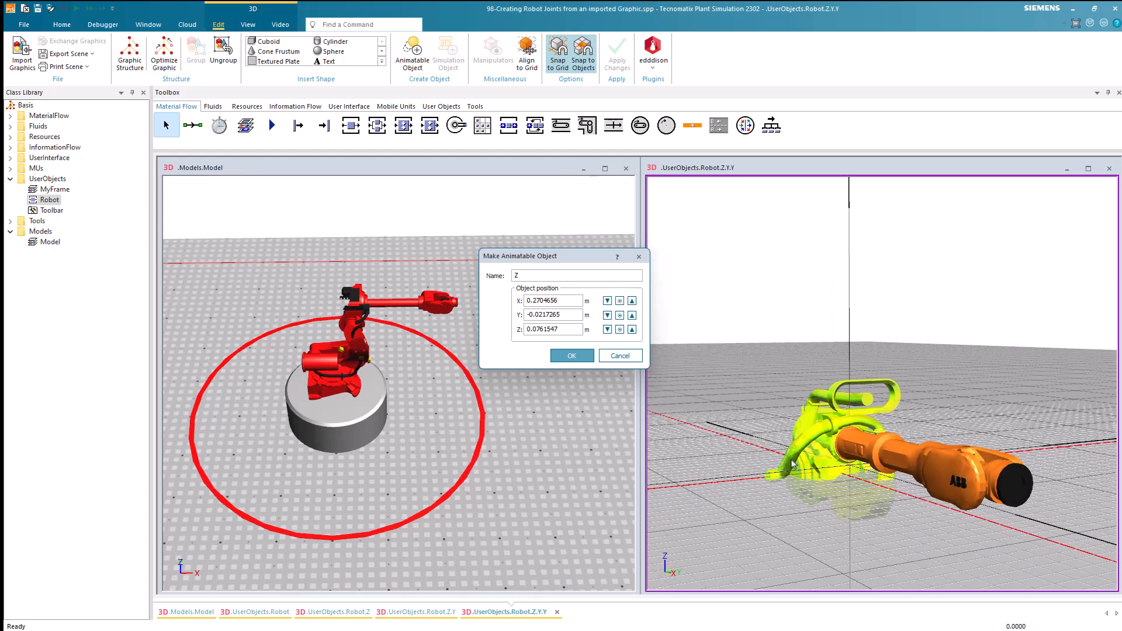
{"action": "left_click", "coordinate": [620, 330]}
{"action": "left_click", "coordinate": [941, 503]}
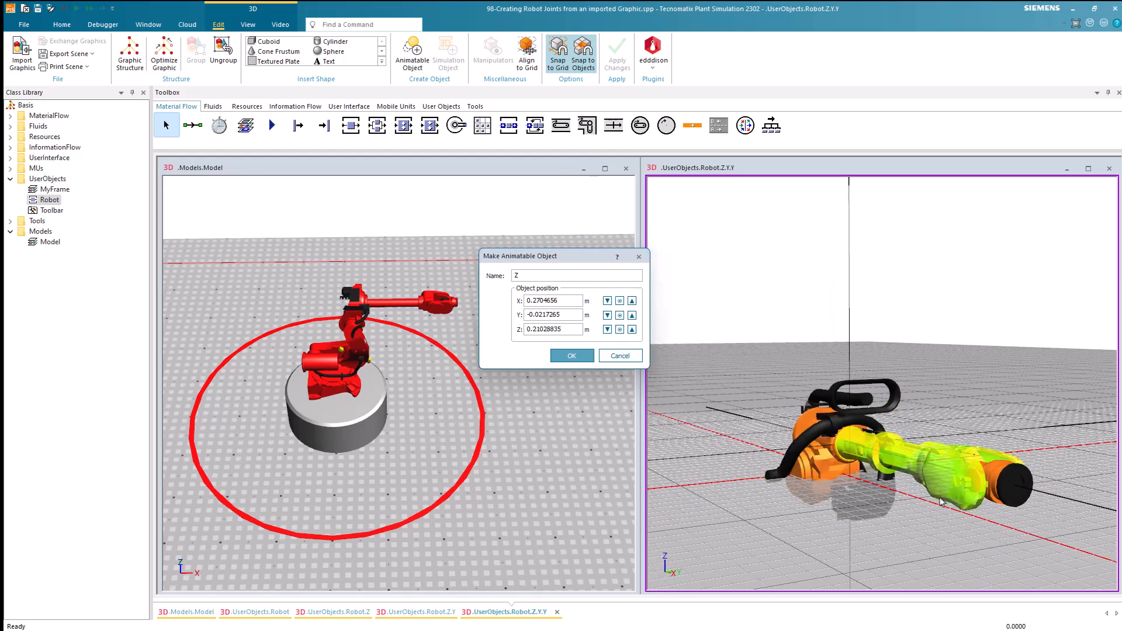
{"action": "left_click", "coordinate": [573, 356]}
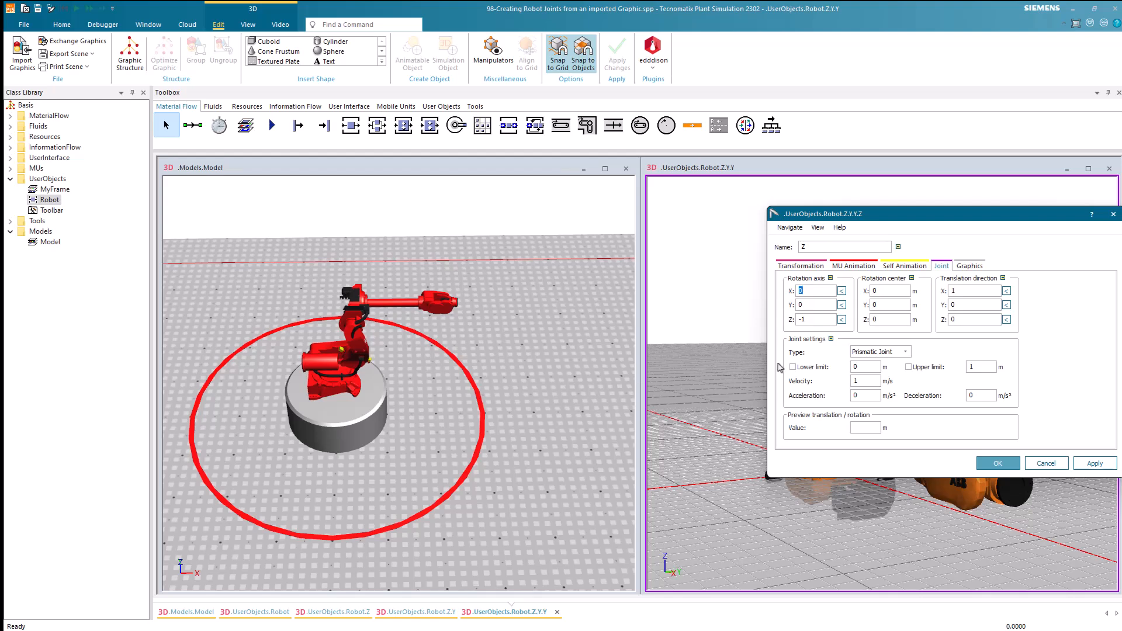
Step: Make joint Z a Revolute Joint, adjust its velocity and accept the joint settings
{"action": "left_click", "coordinate": [878, 352]}
{"action": "left_click", "coordinate": [884, 372]}
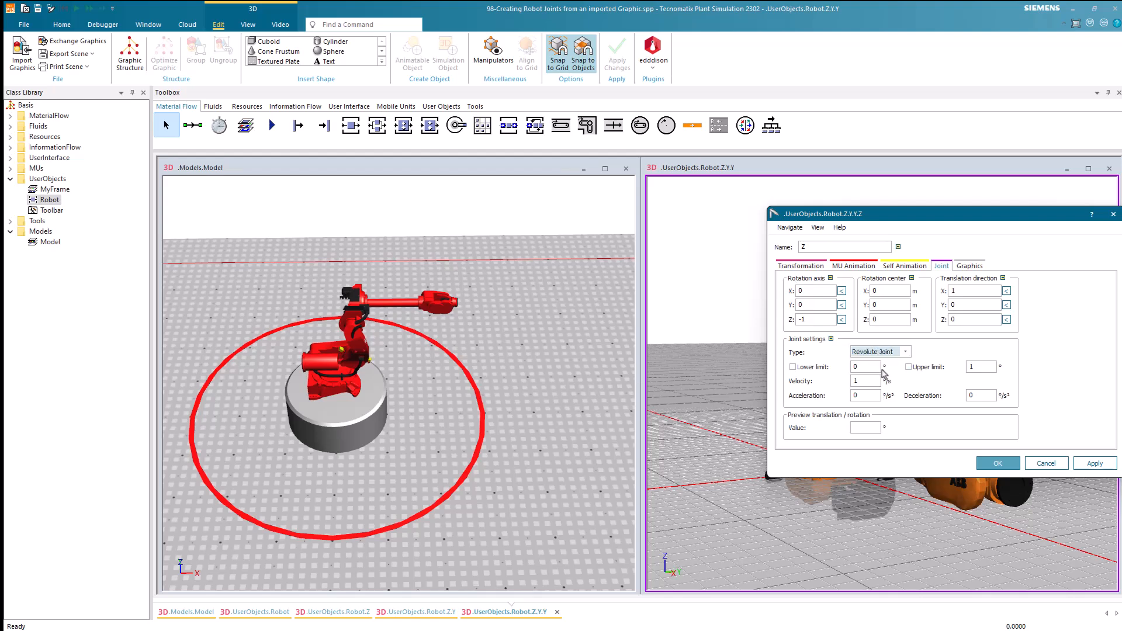
{"action": "left_click", "coordinate": [869, 380]}
{"action": "type", "text": "0"}
{"action": "left_click", "coordinate": [1000, 463]}
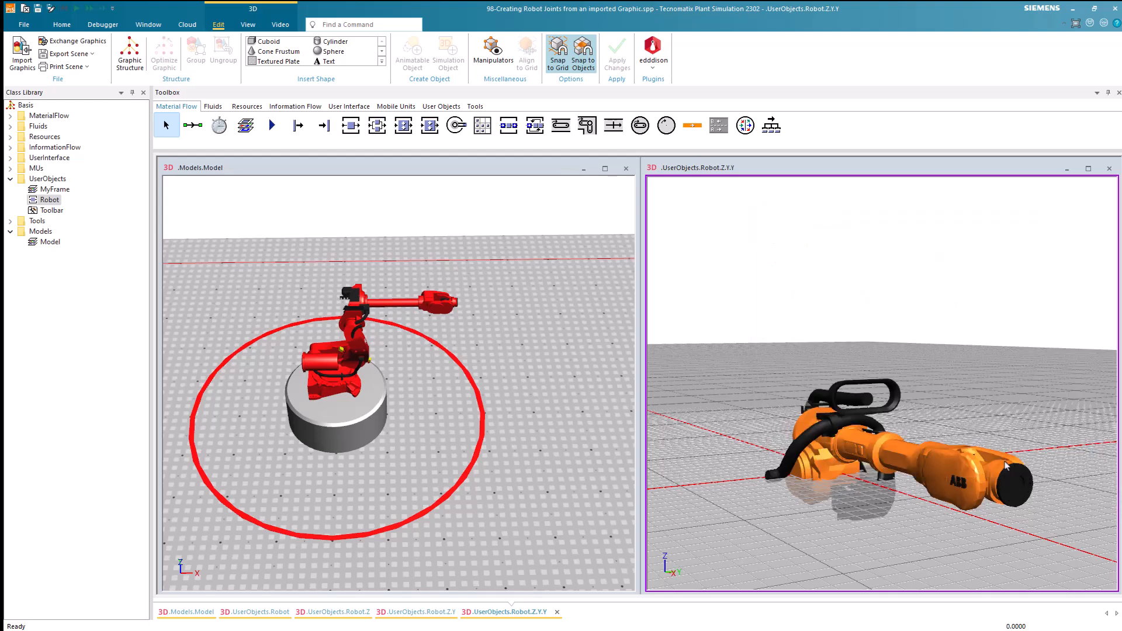
Step: Open the forearm object Z in its own 3D window and place that window in the left area
{"action": "right_click", "coordinate": [898, 466]}
{"action": "left_click", "coordinate": [945, 283]}
{"action": "left_click", "coordinate": [174, 175]}
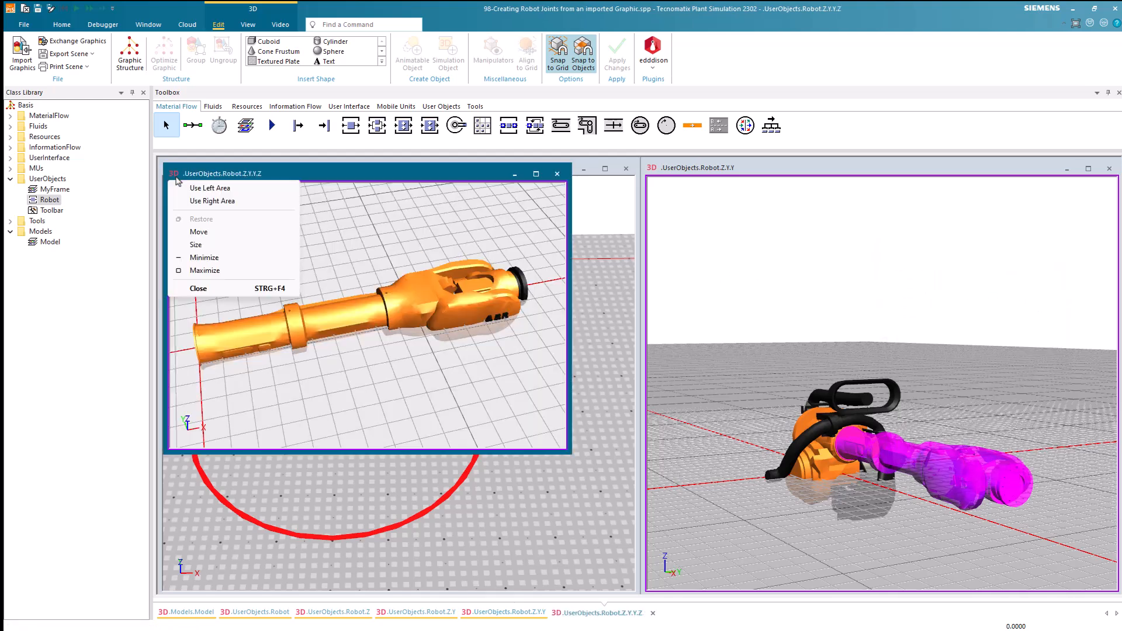
{"action": "left_click", "coordinate": [201, 188]}
Step: Group the forearm and wrist graphics inside object Z and open the group's 3D properties
{"action": "scroll", "coordinate": [374, 310], "scroll_direction": "down", "scroll_amount": 5}
{"action": "right_click_drag", "start_coordinate": [373, 310], "coordinate": [352, 287]}
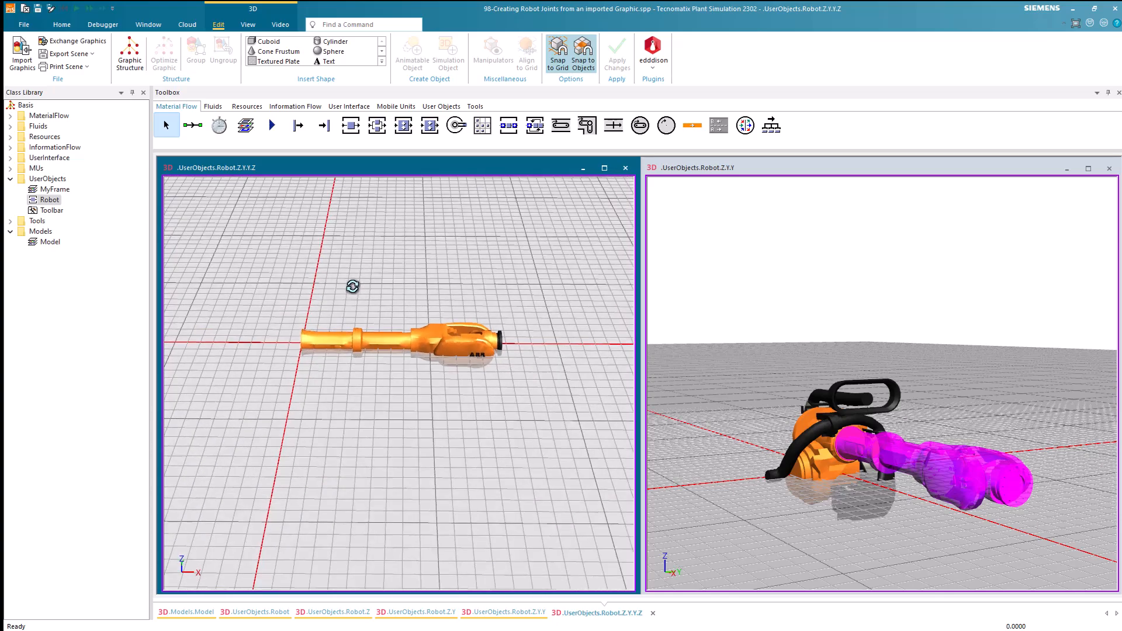
{"action": "right_click_drag", "start_coordinate": [842, 519], "coordinate": [921, 538]}
{"action": "left_click", "coordinate": [922, 538]}
{"action": "left_click_drag", "start_coordinate": [530, 448], "coordinate": [469, 497]}
{"action": "scroll", "coordinate": [276, 402], "scroll_direction": "up", "scroll_amount": 3}
{"action": "left_click_drag", "start_coordinate": [333, 439], "coordinate": [317, 488]}
{"action": "left_click", "coordinate": [343, 458]}
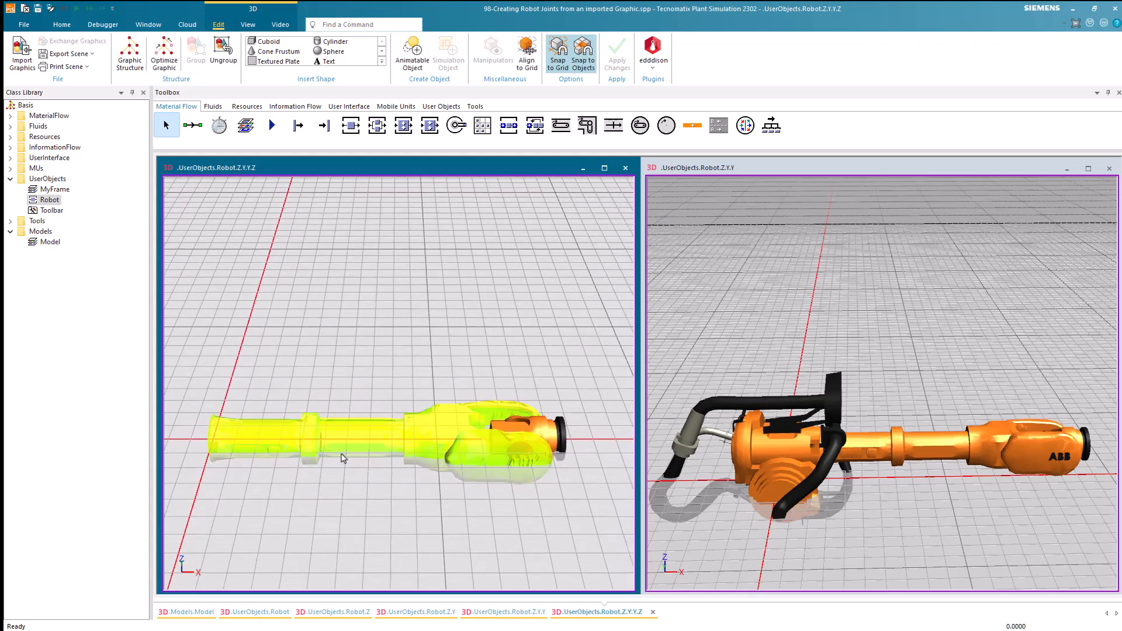
{"action": "left_click", "coordinate": [528, 433], "text": "ctrl"}
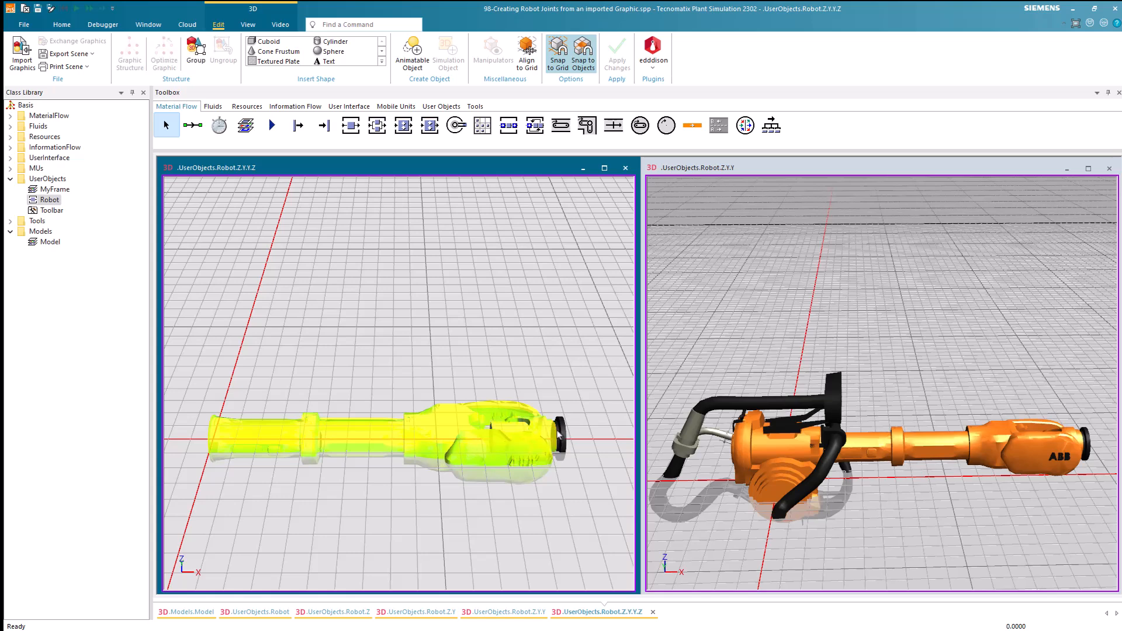
{"action": "right_click", "coordinate": [483, 447]}
{"action": "left_click", "coordinate": [504, 473]}
{"action": "key", "text": "space"}
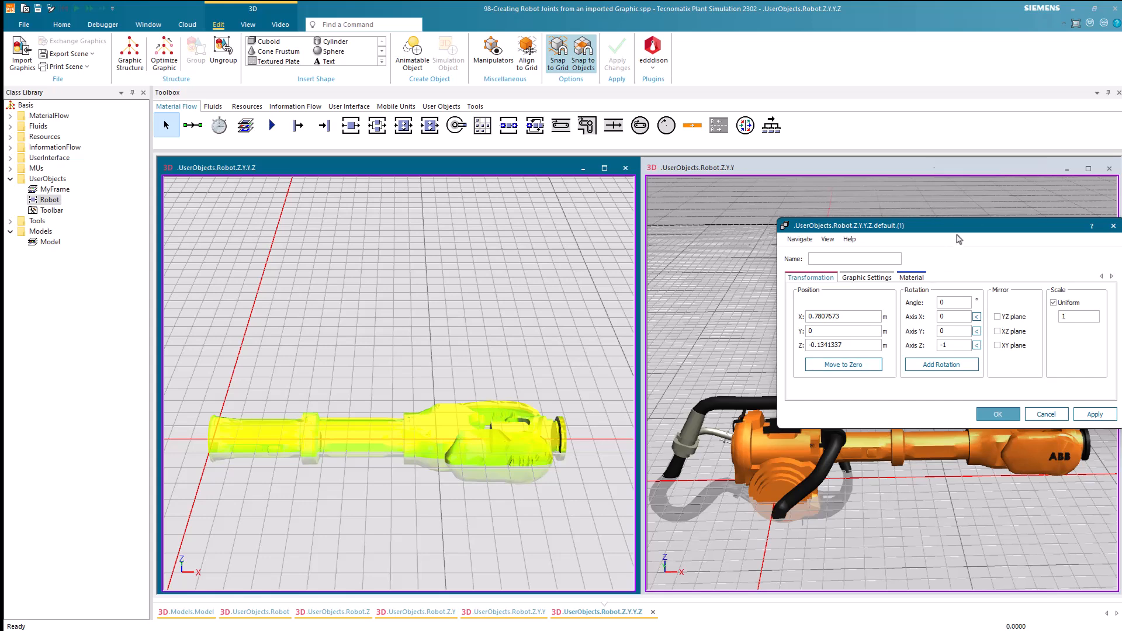
{"action": "left_click", "coordinate": [628, 334]}
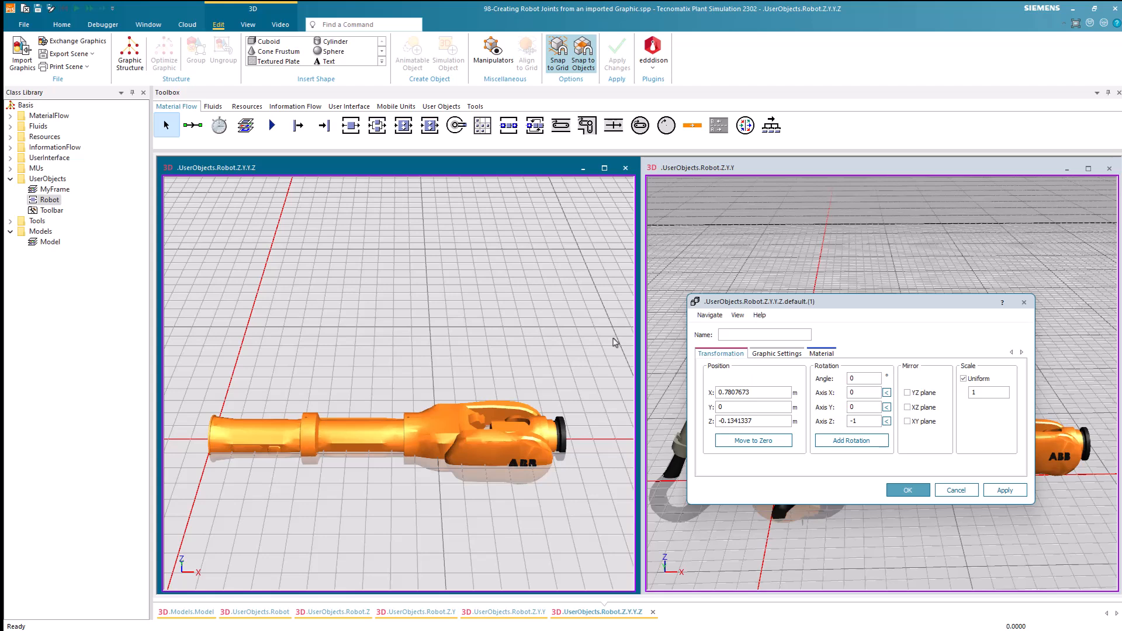
Step: In object Z's graphic structure, move the group's transformations to its graphics and close the structure view
{"action": "right_click", "coordinate": [457, 427]}
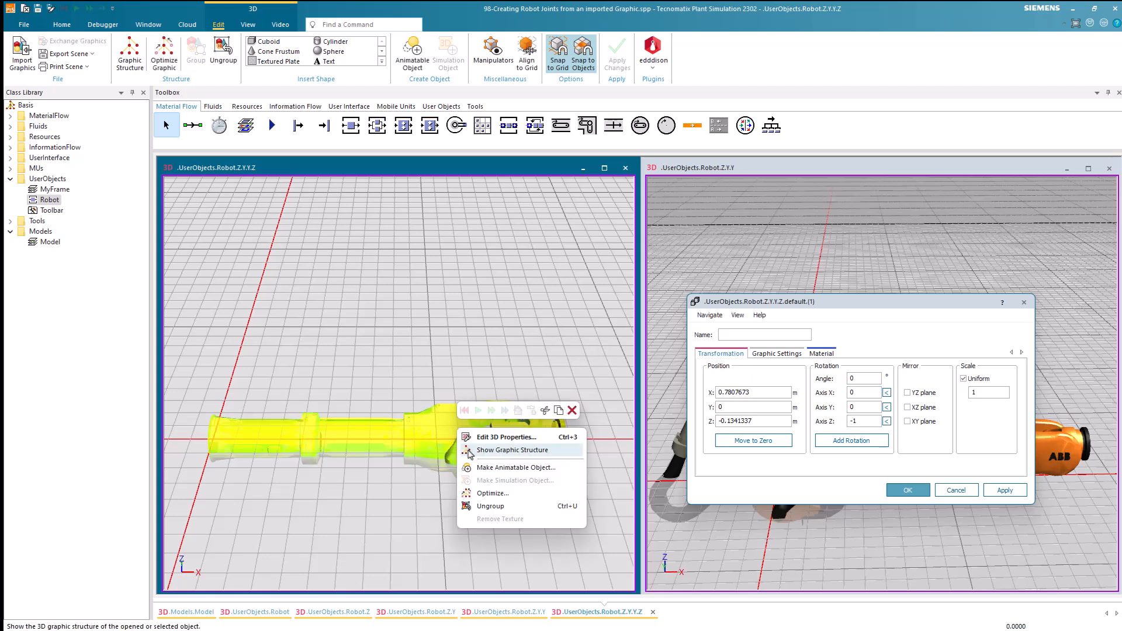
{"action": "left_click", "coordinate": [469, 450]}
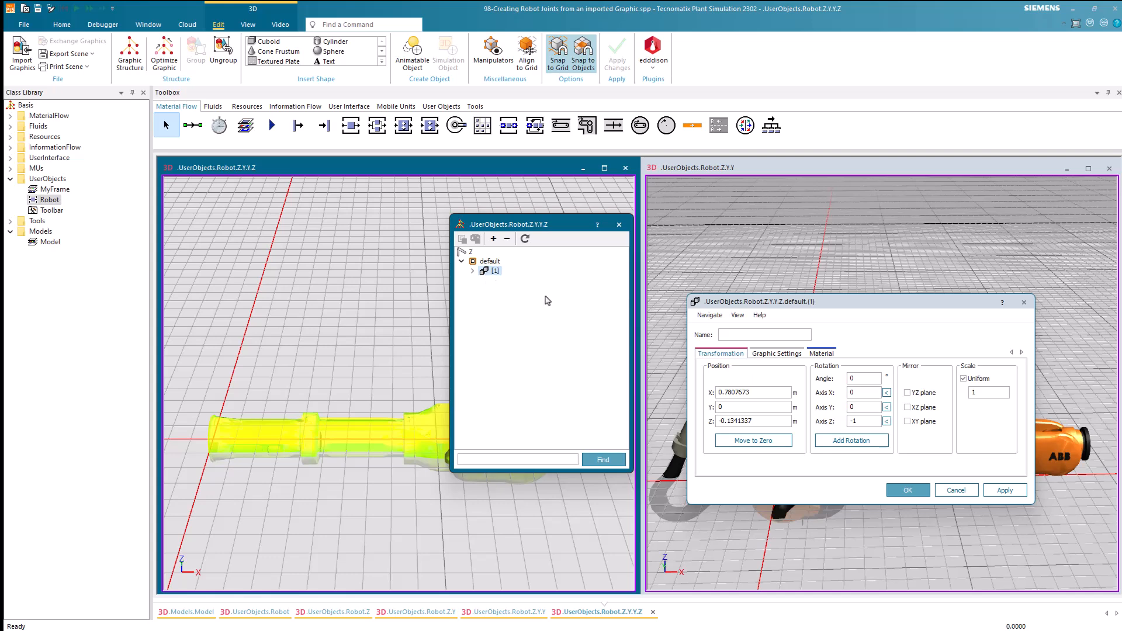
{"action": "left_click", "coordinate": [900, 490]}
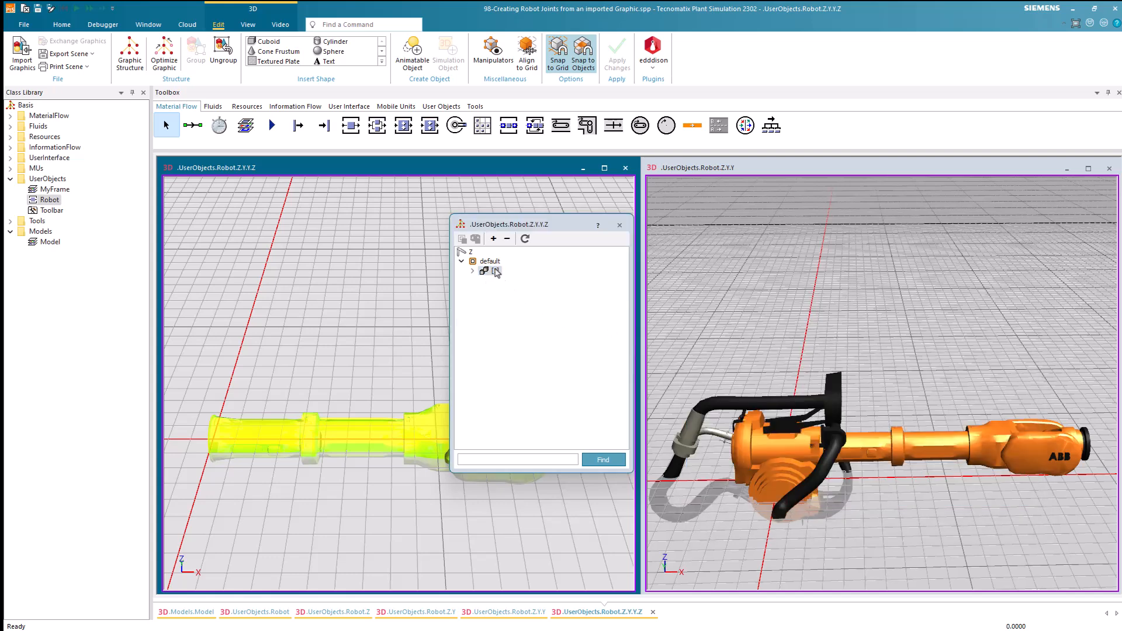
{"action": "right_click", "coordinate": [495, 271]}
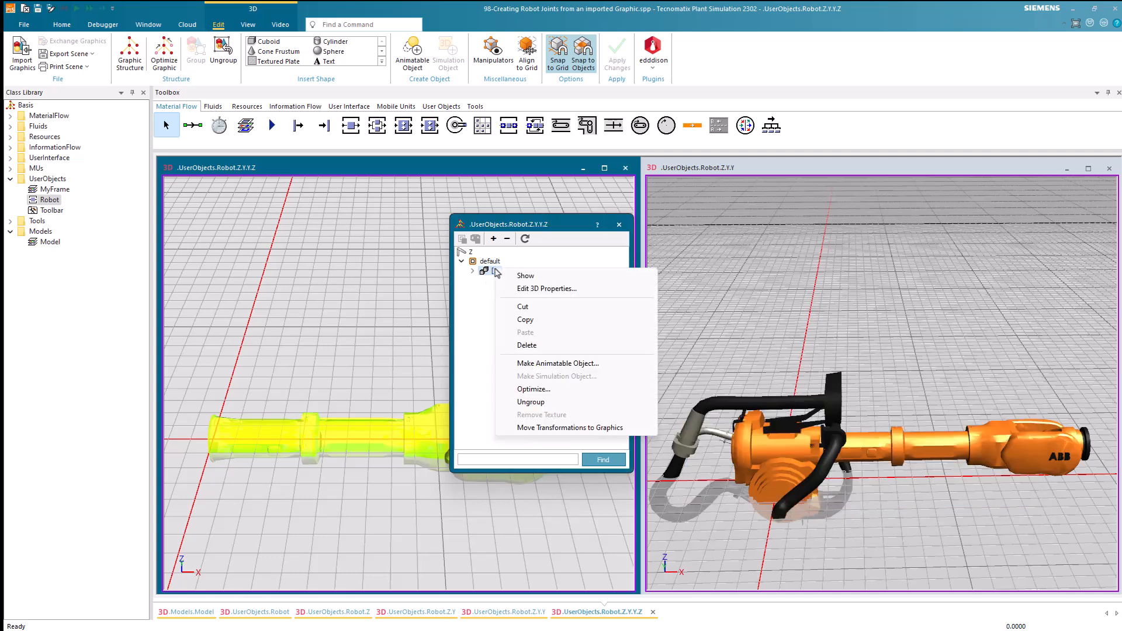
{"action": "left_click", "coordinate": [558, 428]}
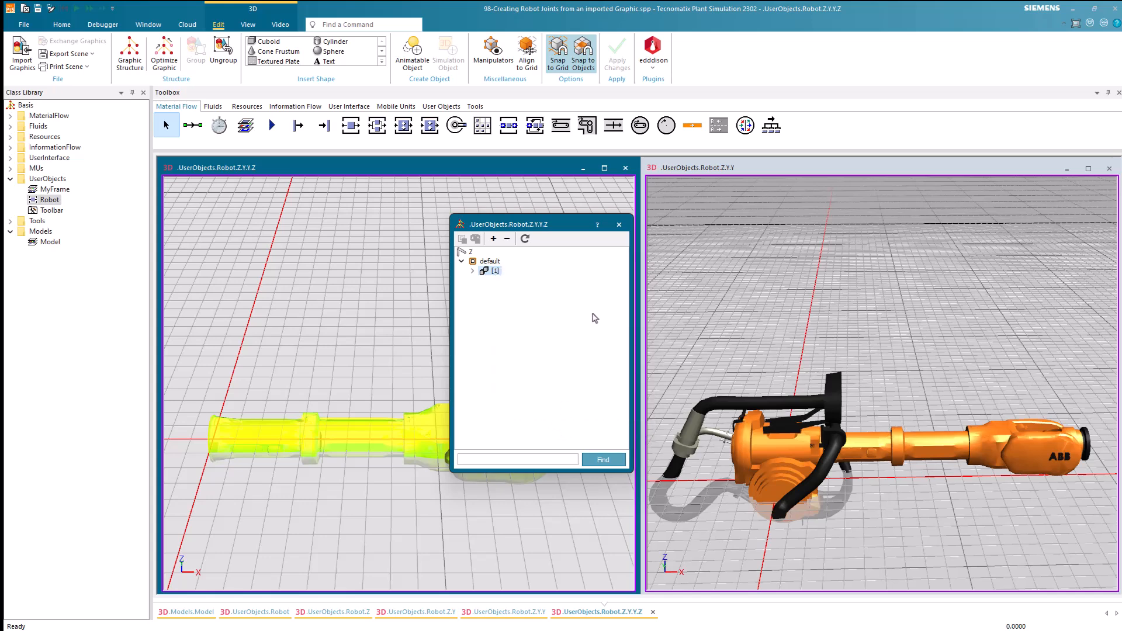
{"action": "left_click", "coordinate": [619, 225]}
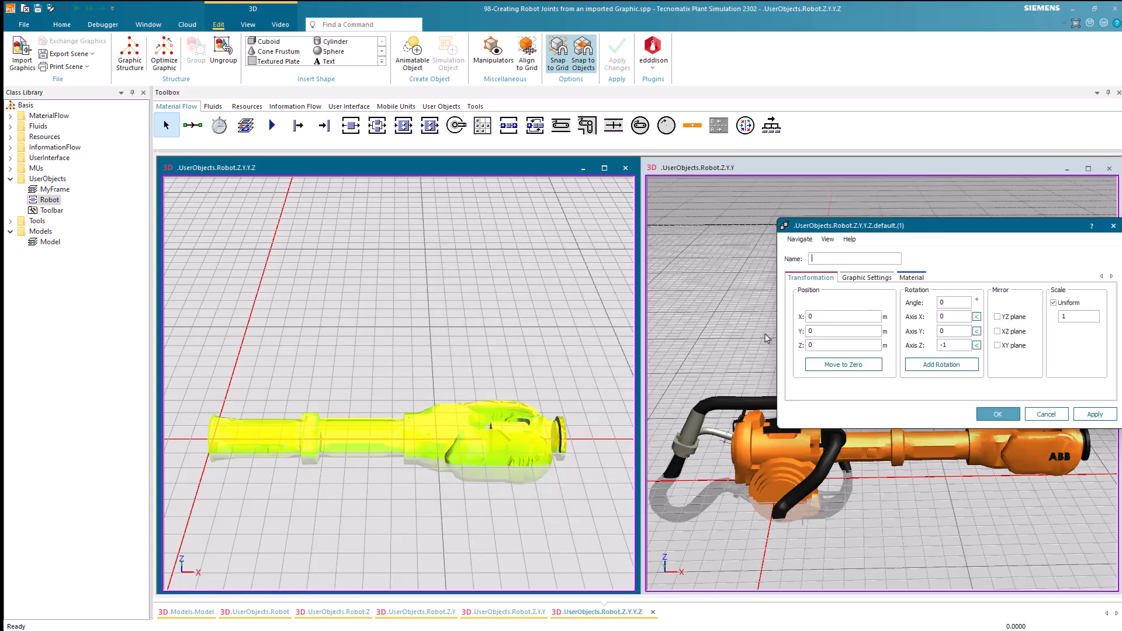
Step: Rotate the forearm graphic group inside Z by -90° about the Y axis and accept
{"action": "left_click_drag", "start_coordinate": [942, 235], "coordinate": [857, 318]}
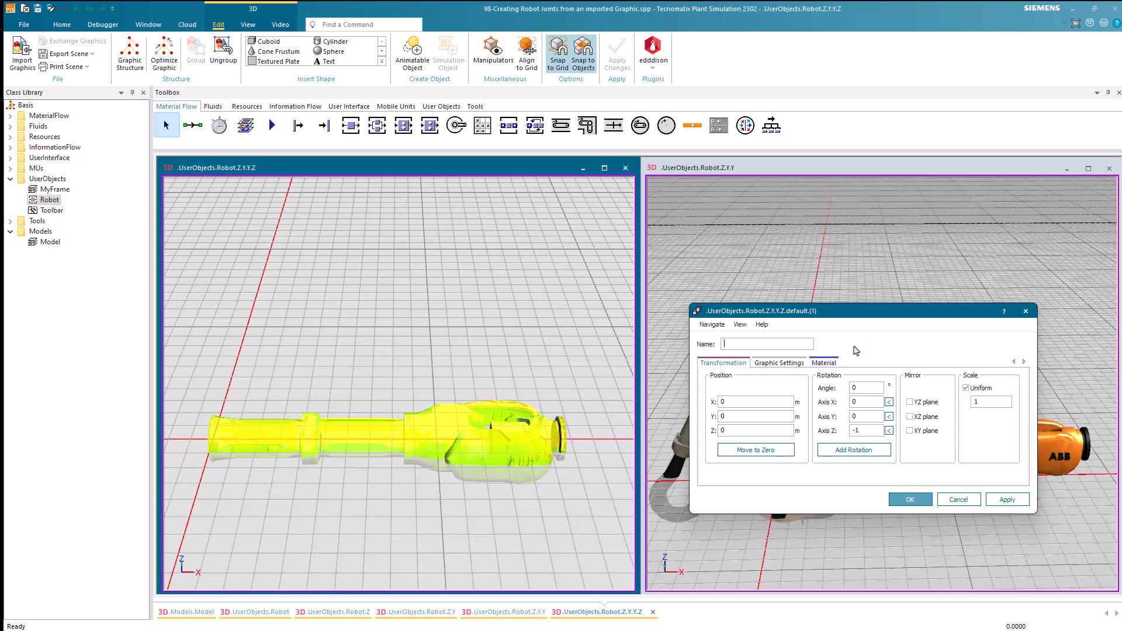
{"action": "left_click", "coordinate": [888, 417]}
{"action": "type", "text": "-90"}
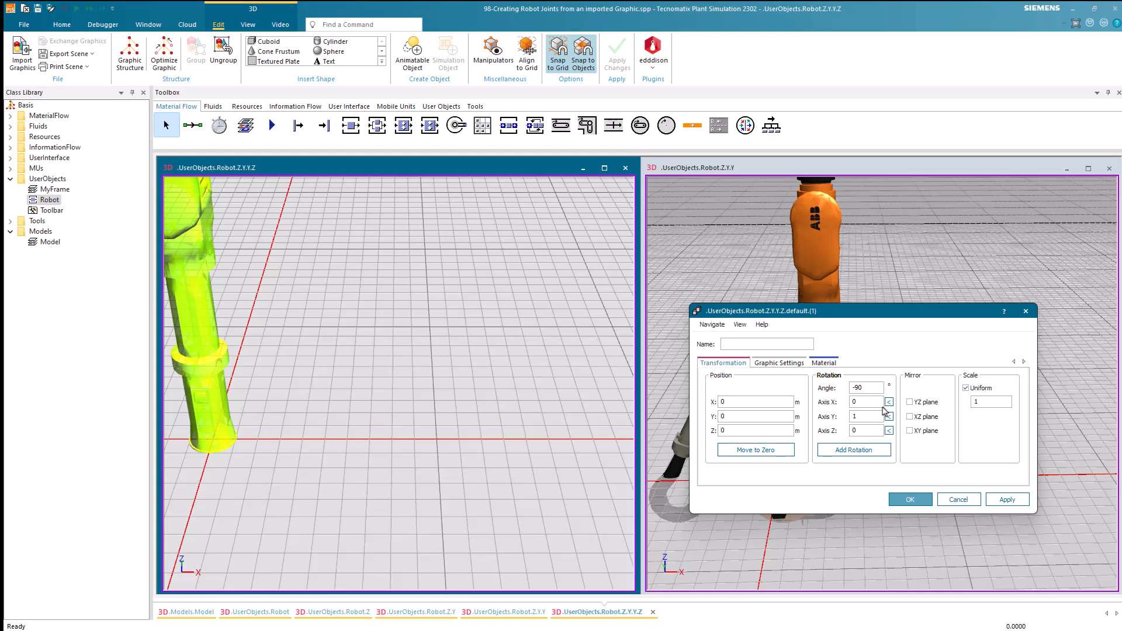
{"action": "left_click_drag", "start_coordinate": [316, 388], "coordinate": [426, 450]}
{"action": "scroll", "coordinate": [426, 449], "scroll_direction": "down", "scroll_amount": 4}
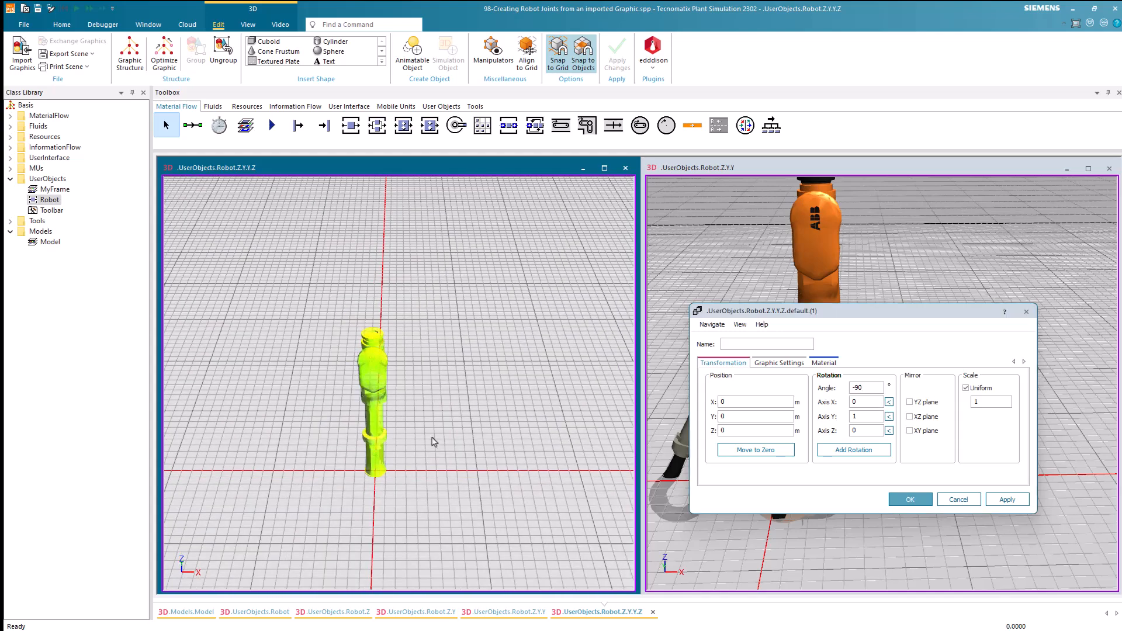
{"action": "left_click", "coordinate": [907, 501]}
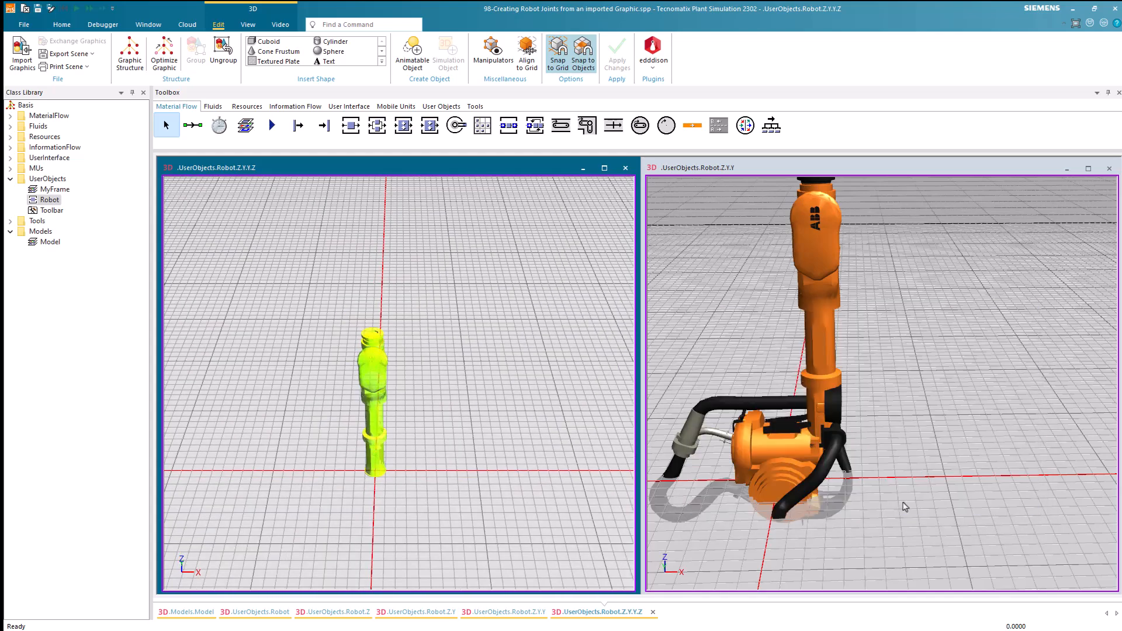
Step: In the parent Y object's 3D view, rotate object Z by 90° about the Y axis and accept
{"action": "left_click", "coordinate": [897, 430]}
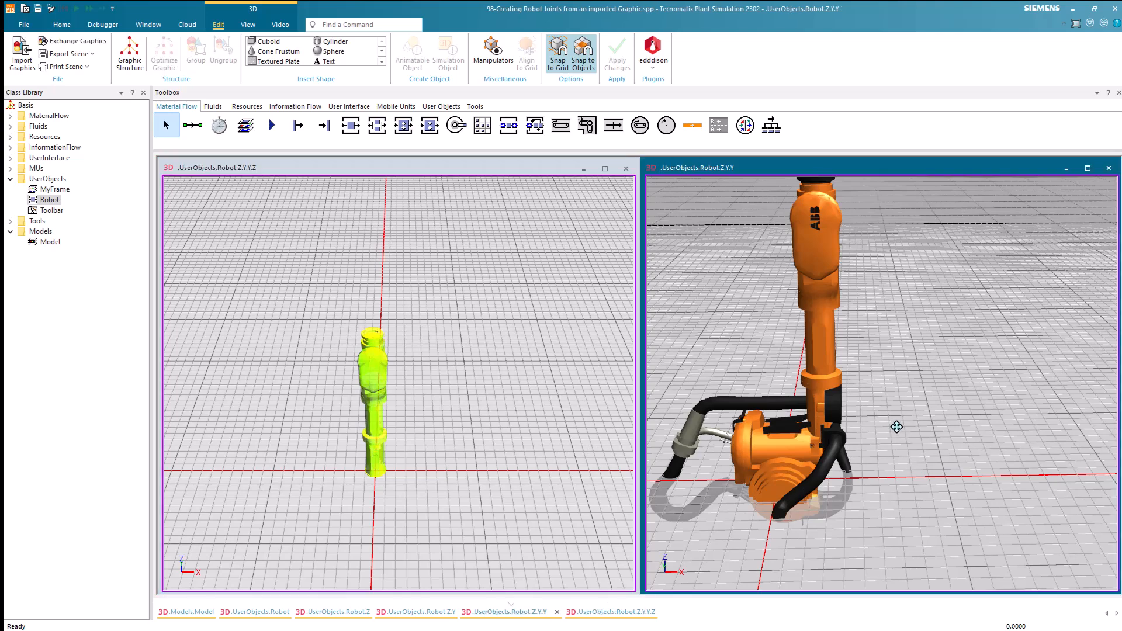
{"action": "scroll", "coordinate": [918, 445], "scroll_direction": "down", "scroll_amount": 3}
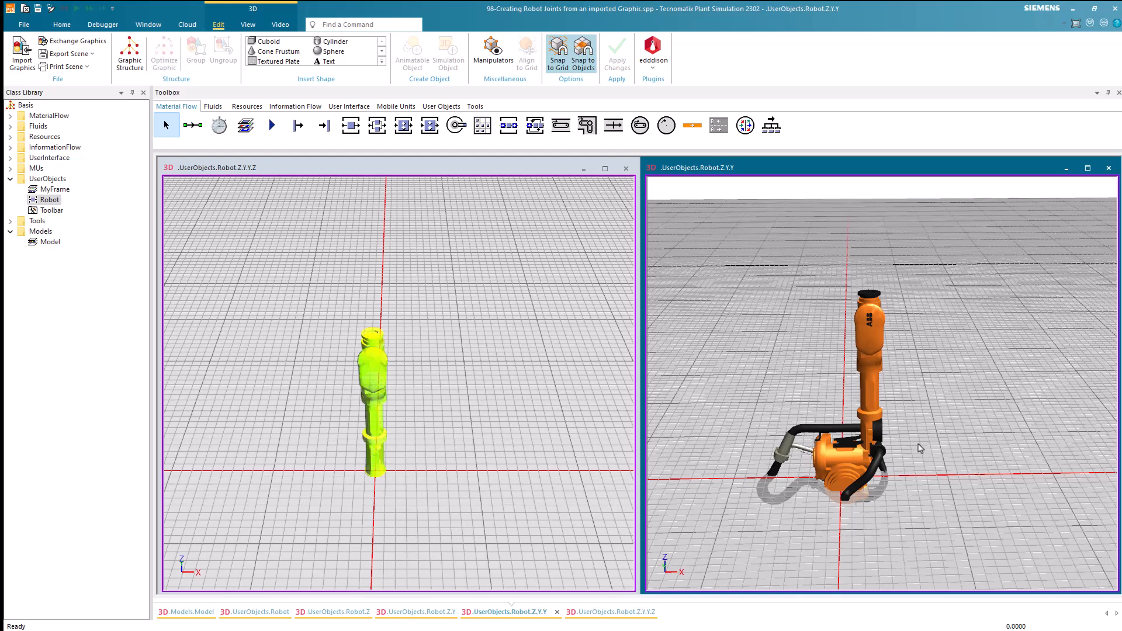
{"action": "left_click", "coordinate": [869, 395]}
{"action": "double_click", "coordinate": [870, 395]}
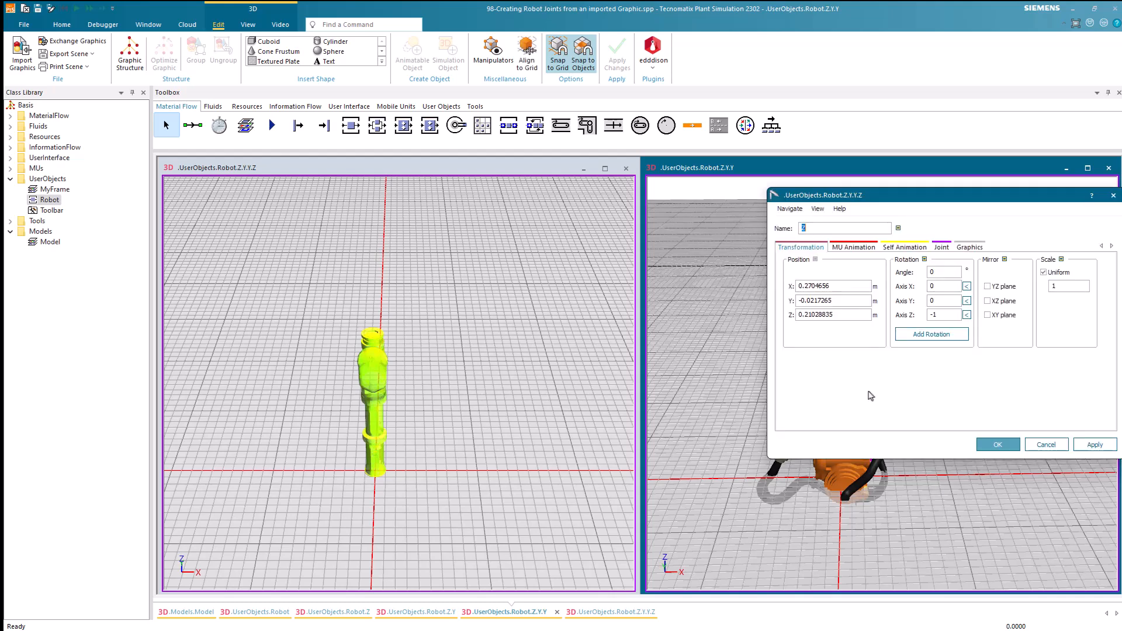
{"action": "left_click", "coordinate": [966, 301]}
{"action": "type", "text": "90"}
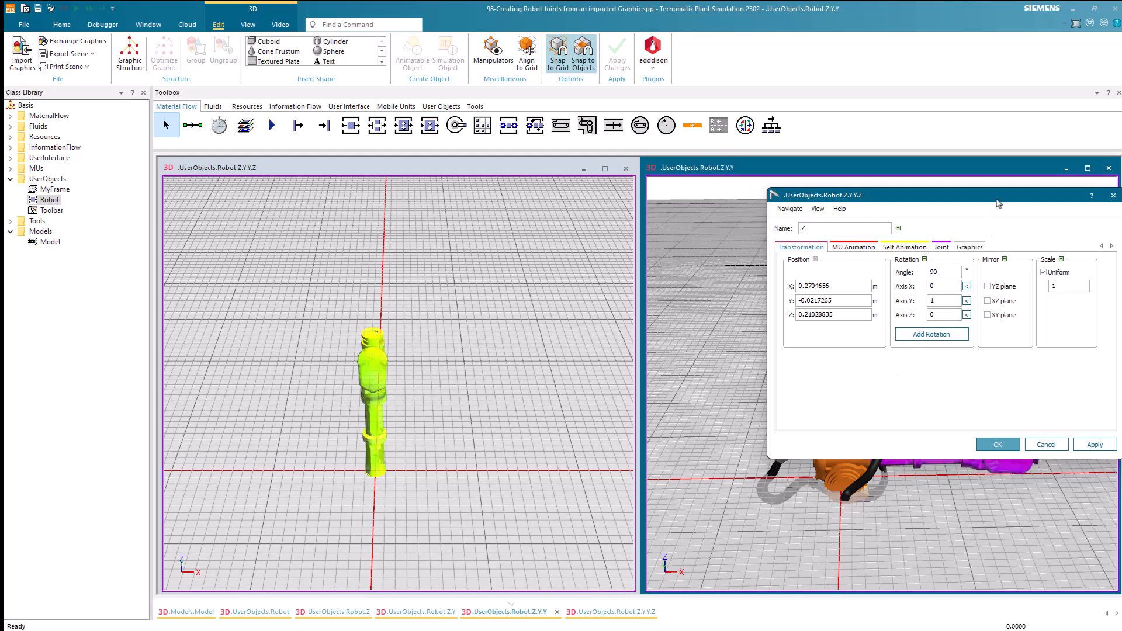
{"action": "left_click_drag", "start_coordinate": [1008, 194], "coordinate": [665, 190]}
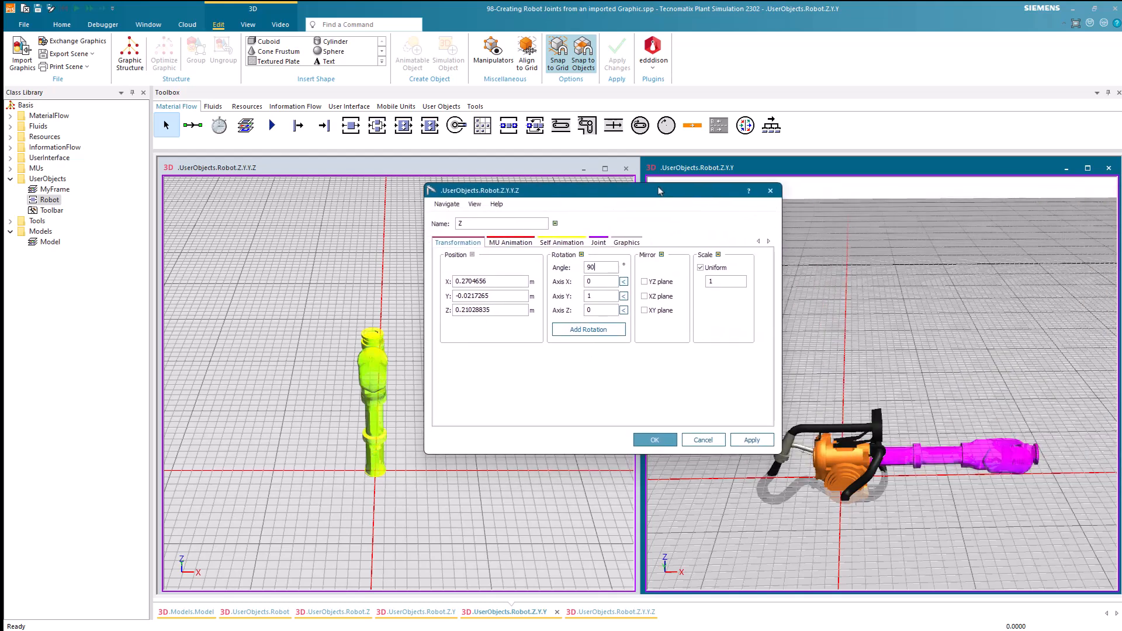
{"action": "left_click", "coordinate": [651, 441]}
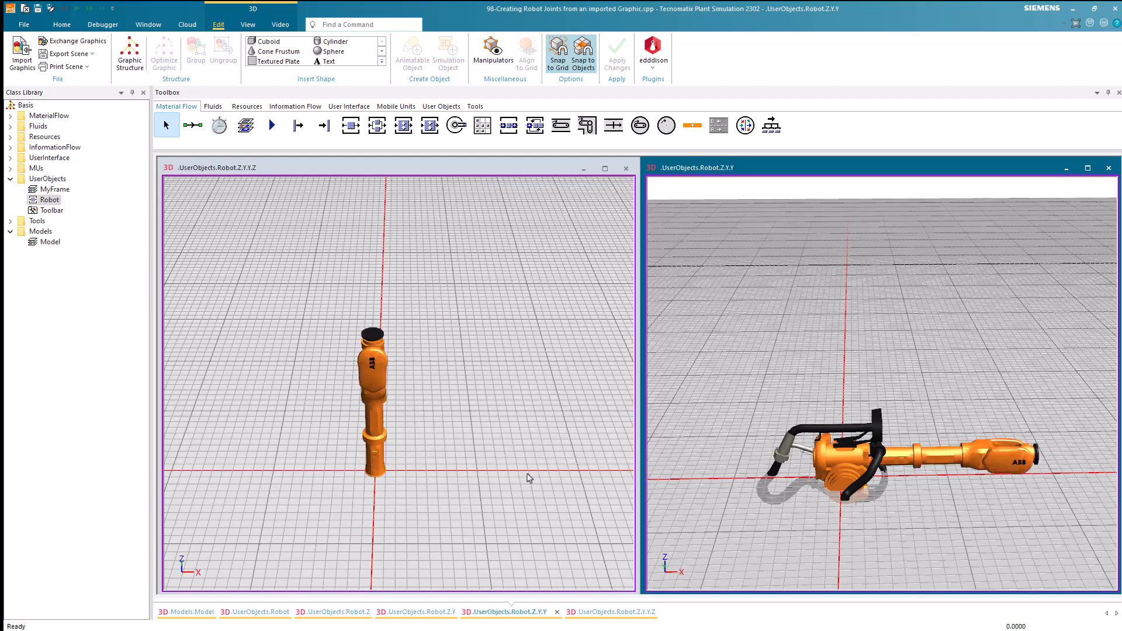
Step: Make the wrist graphics inside object Z an animatable object named Y and open it in its own 3D view
{"action": "left_click", "coordinate": [378, 461]}
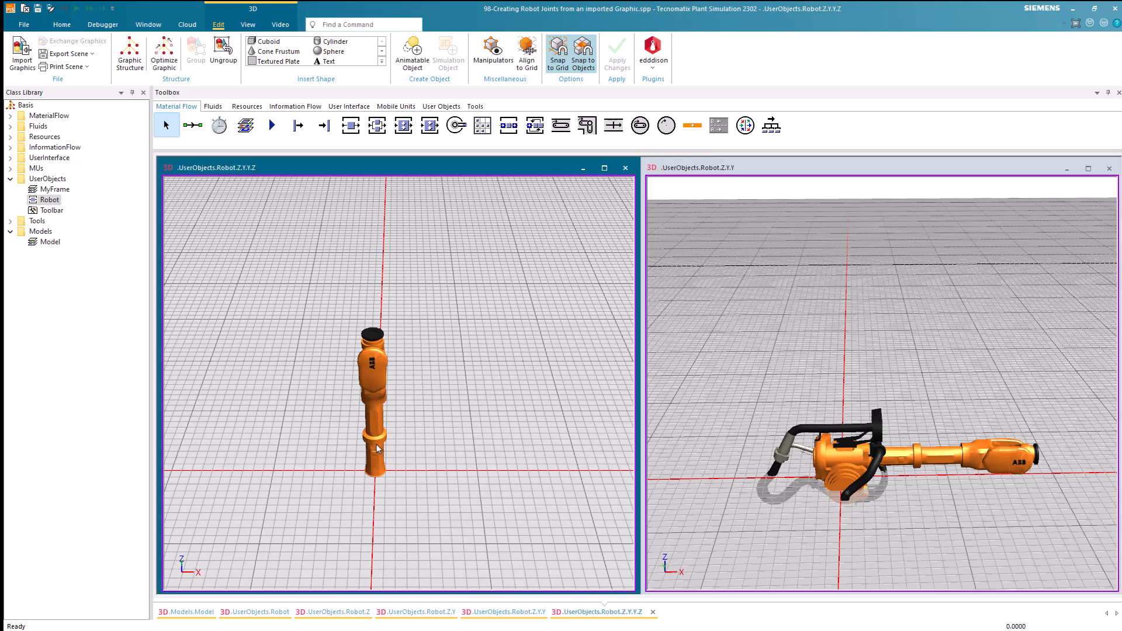
{"action": "left_click_drag", "start_coordinate": [435, 375], "coordinate": [487, 355]}
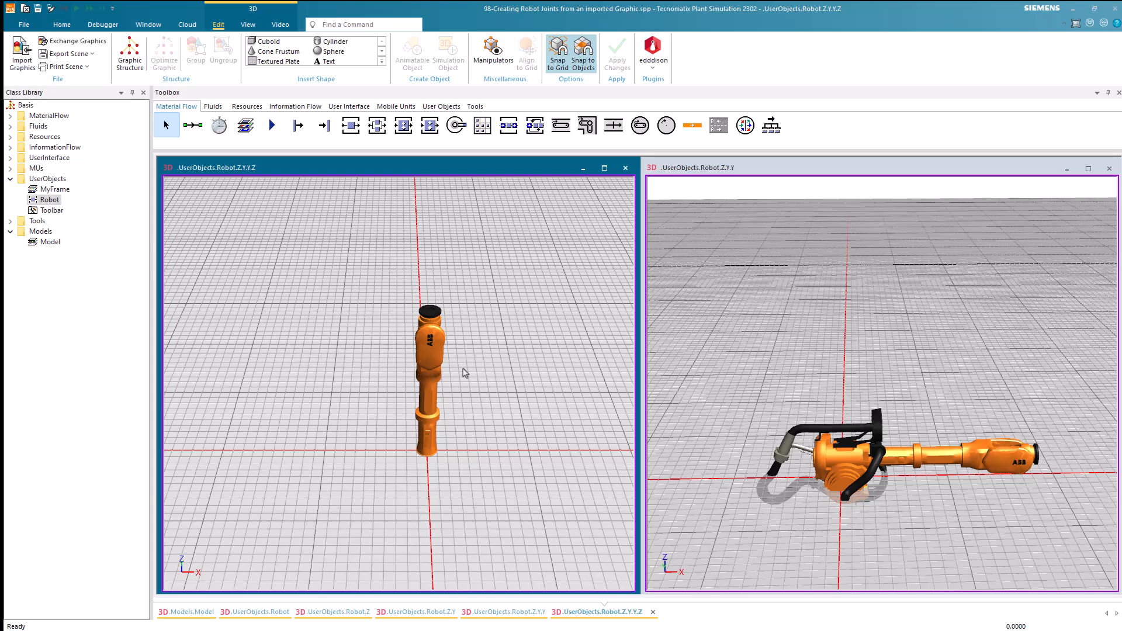
{"action": "right_click", "coordinate": [432, 355]}
{"action": "left_click", "coordinate": [465, 432]}
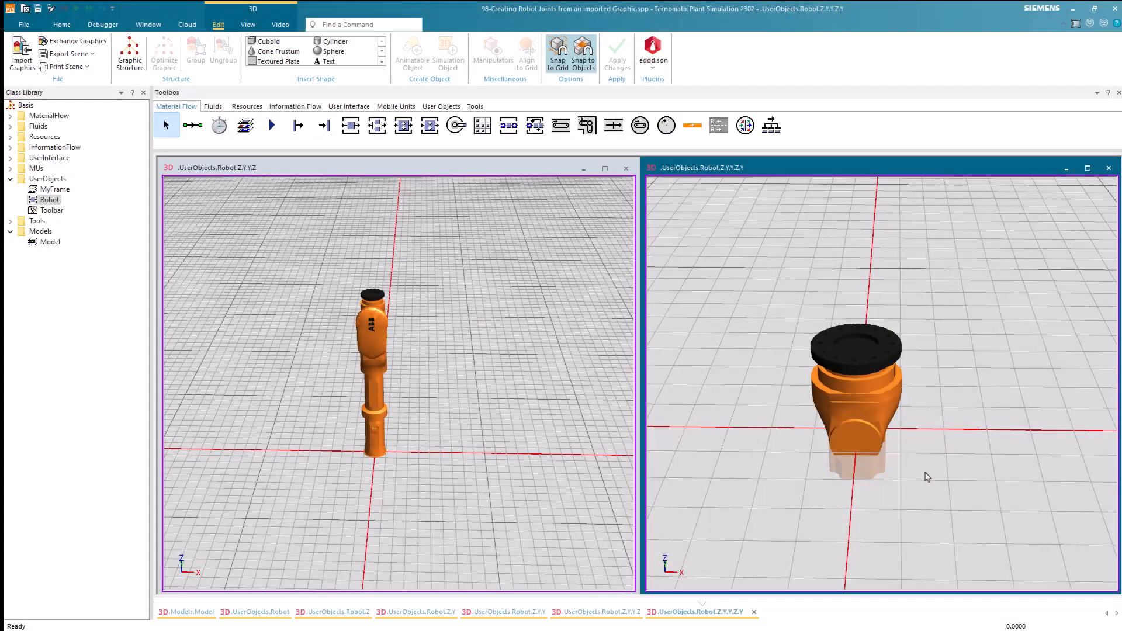
Step: Start making the black flange graphic inside wrist object Y an animatable object named Z
{"action": "key", "text": "alt+Tab"}
{"action": "right_click", "coordinate": [872, 361]}
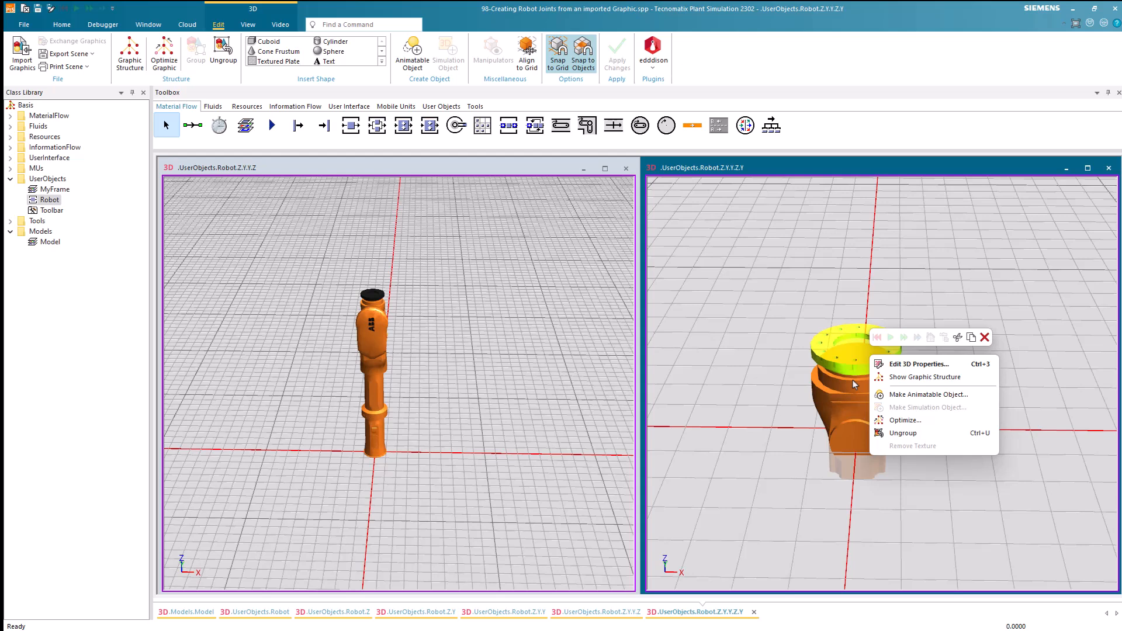
{"action": "left_click", "coordinate": [881, 395]}
{"action": "type", "text": "Z"}
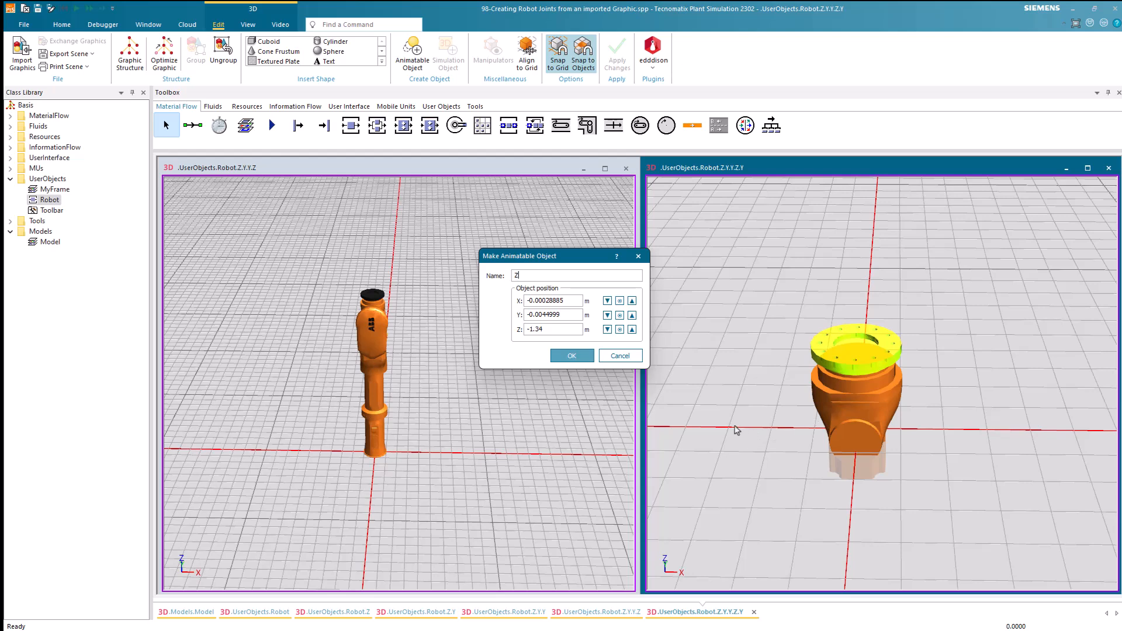
Step: Set the new flange object's Z position to 0.185 m, inspect its axes from several angles and accept the object
{"action": "left_click", "coordinate": [553, 329]}
{"action": "scroll", "coordinate": [554, 329], "scroll_direction": "up", "scroll_amount": 11}
{"action": "scroll", "coordinate": [554, 329], "scroll_direction": "down", "scroll_amount": 2}
{"action": "left_click", "coordinate": [910, 415]}
{"action": "middle_click_drag", "start_coordinate": [913, 413], "coordinate": [914, 388]}
{"action": "scroll", "coordinate": [882, 352], "scroll_direction": "up", "scroll_amount": 5}
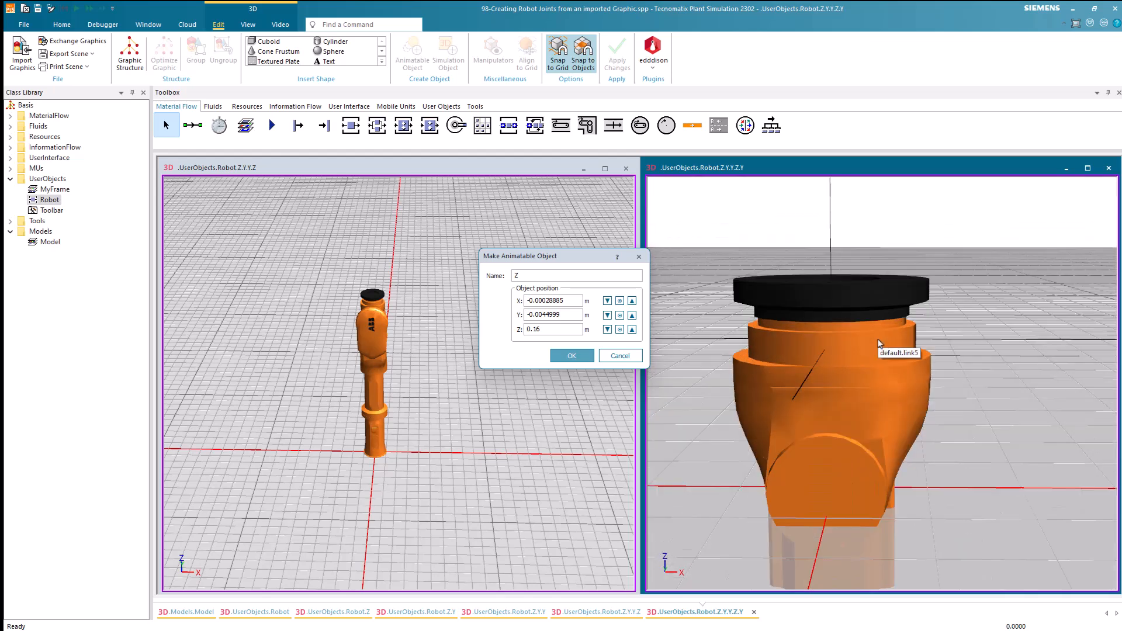
{"action": "left_click", "coordinate": [551, 330]}
{"action": "scroll", "coordinate": [551, 330], "scroll_direction": "up", "scroll_amount": 3}
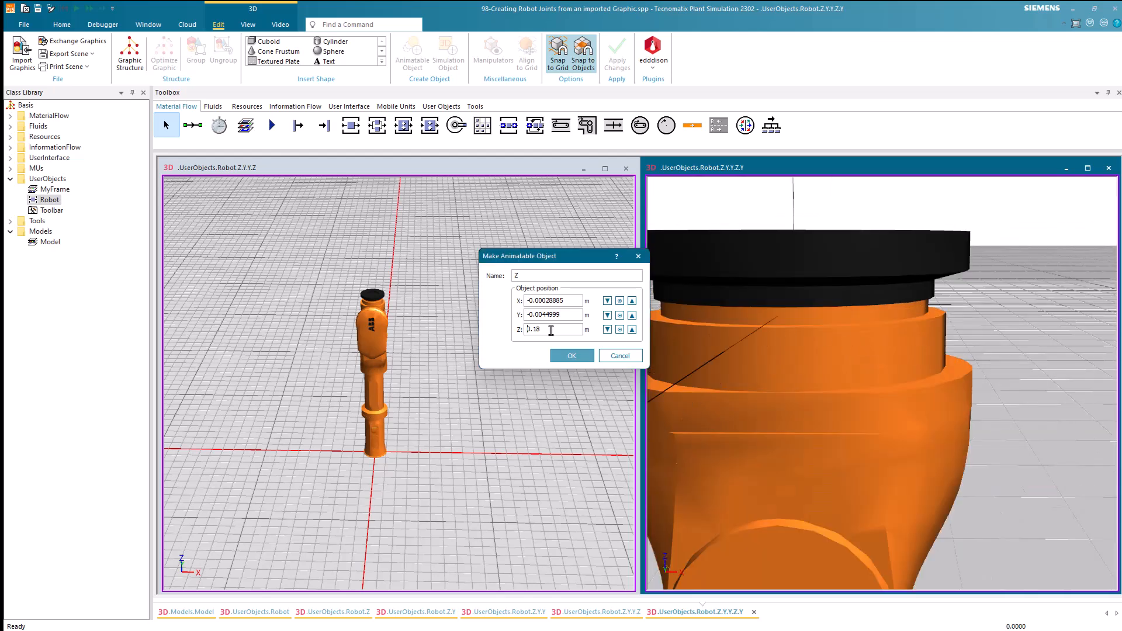
{"action": "scroll", "coordinate": [551, 331], "scroll_direction": "down", "scroll_amount": 1}
{"action": "type", "text": "5"}
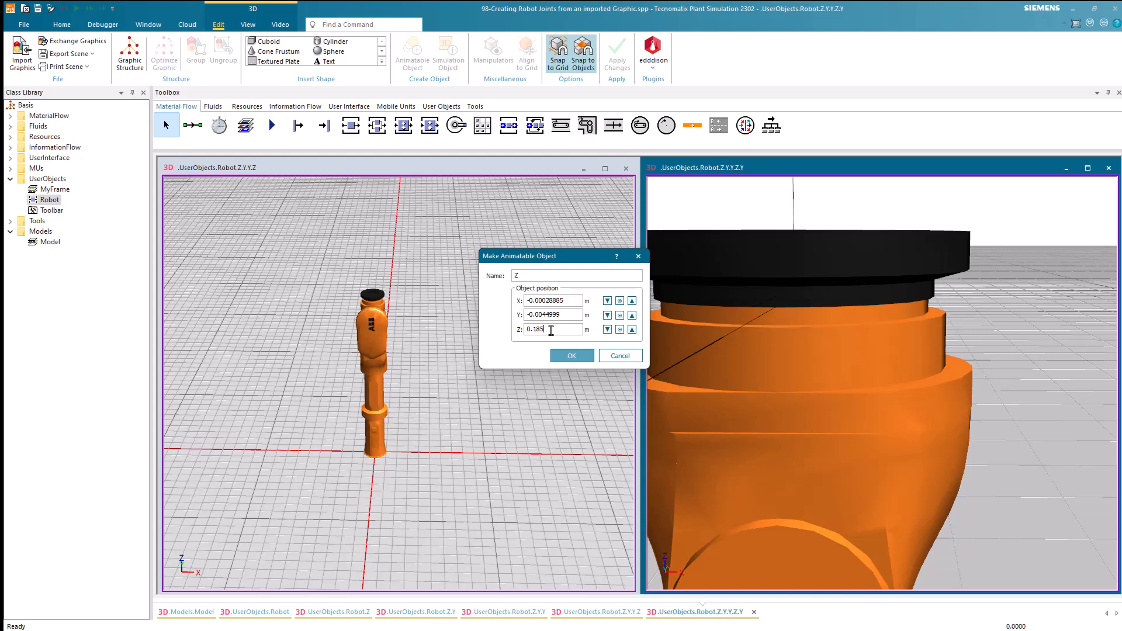
{"action": "left_click_drag", "start_coordinate": [933, 390], "coordinate": [958, 430]}
{"action": "left_click", "coordinate": [838, 317]}
{"action": "middle_click_drag", "start_coordinate": [958, 430], "coordinate": [923, 388]}
{"action": "scroll", "coordinate": [992, 402], "scroll_direction": "down", "scroll_amount": 8}
{"action": "left_click", "coordinate": [993, 391]}
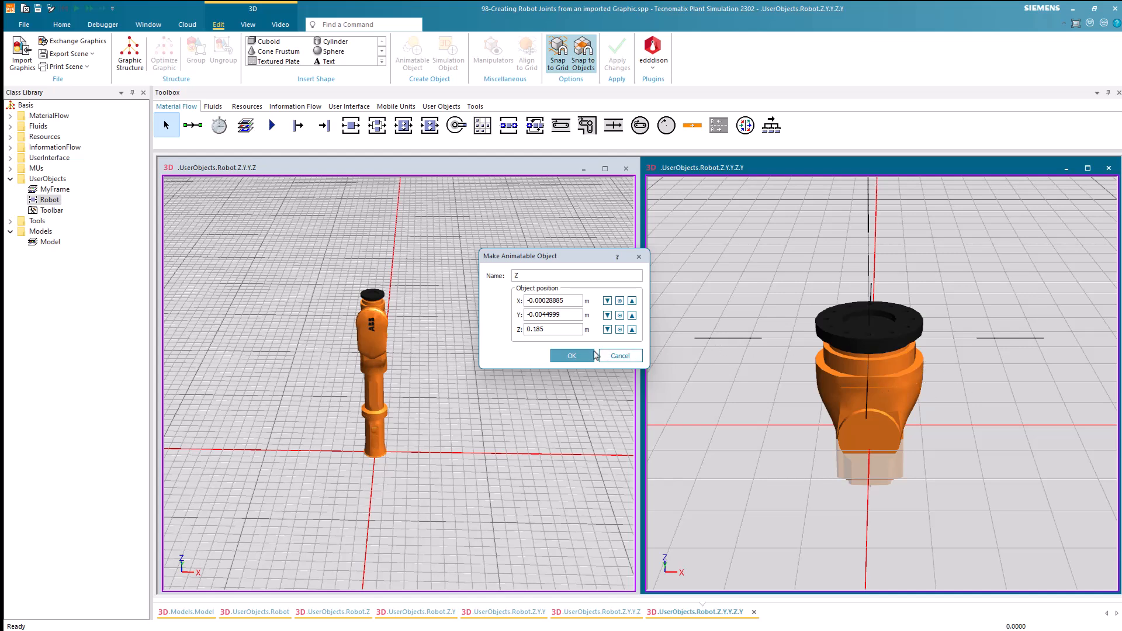
{"action": "left_click", "coordinate": [571, 355]}
Step: Configure the flange object's joint as a Revolute Joint with a velocity of 10 °/s
{"action": "left_click_drag", "start_coordinate": [922, 215], "coordinate": [360, 208]}
{"action": "left_click", "coordinate": [318, 341]}
{"action": "left_click", "coordinate": [317, 363]}
{"action": "left_click", "coordinate": [313, 371]}
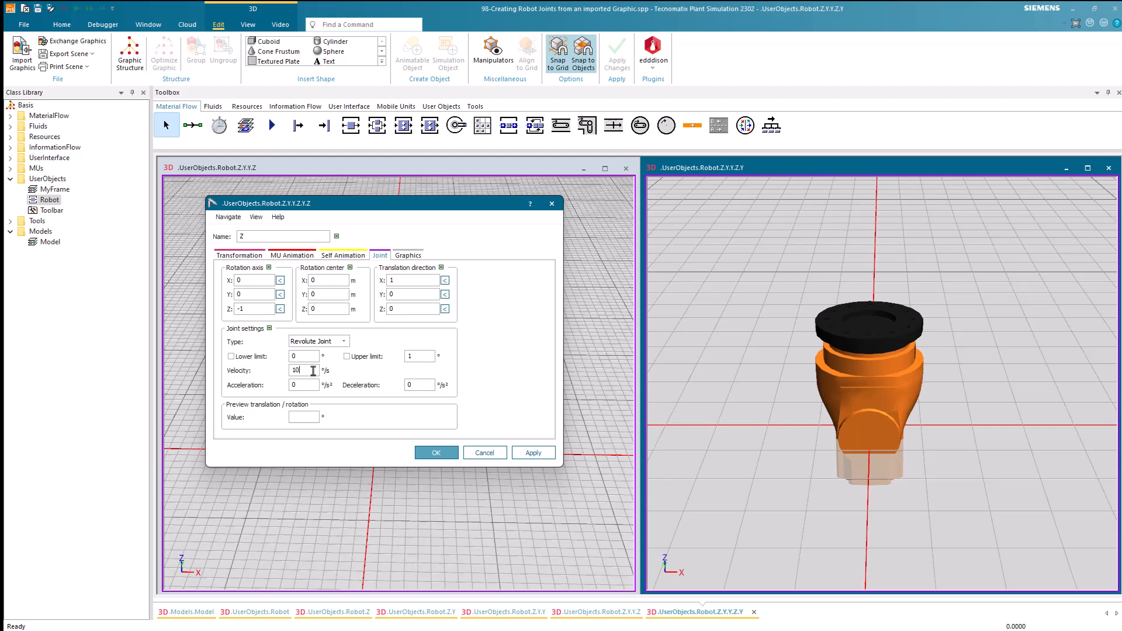
Step: Preview the flange joint's rotation through negative angles, ending with the preview value reset to 0
{"action": "left_click", "coordinate": [298, 417]}
{"action": "type", "text": "-27.3"}
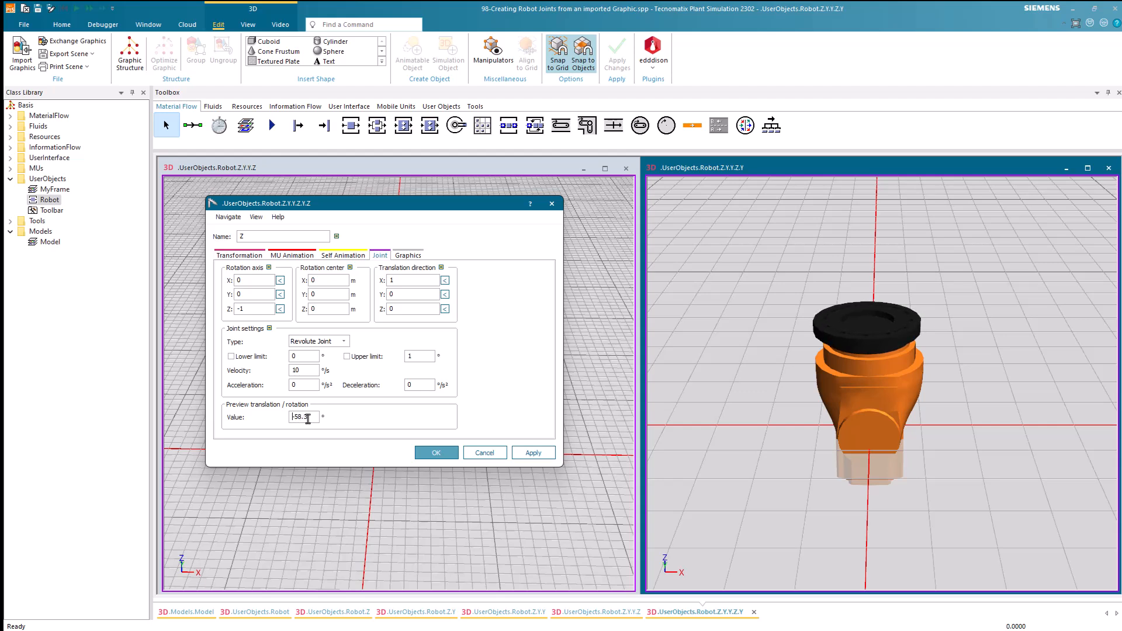
{"action": "scroll", "coordinate": [308, 418], "scroll_direction": "down", "scroll_amount": 20}
{"action": "left_click_drag", "start_coordinate": [316, 419], "coordinate": [287, 418]}
{"action": "type", "text": "0"}
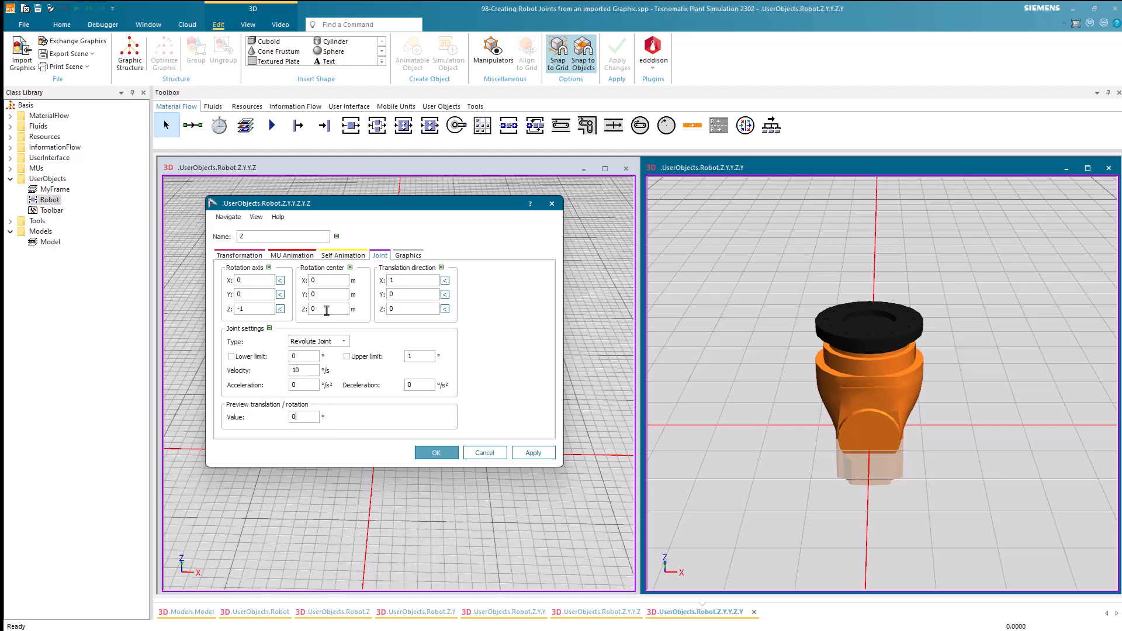
Step: Add the Default MU animation path to the flange object and show the path in the 3D view
{"action": "left_click", "coordinate": [297, 255]}
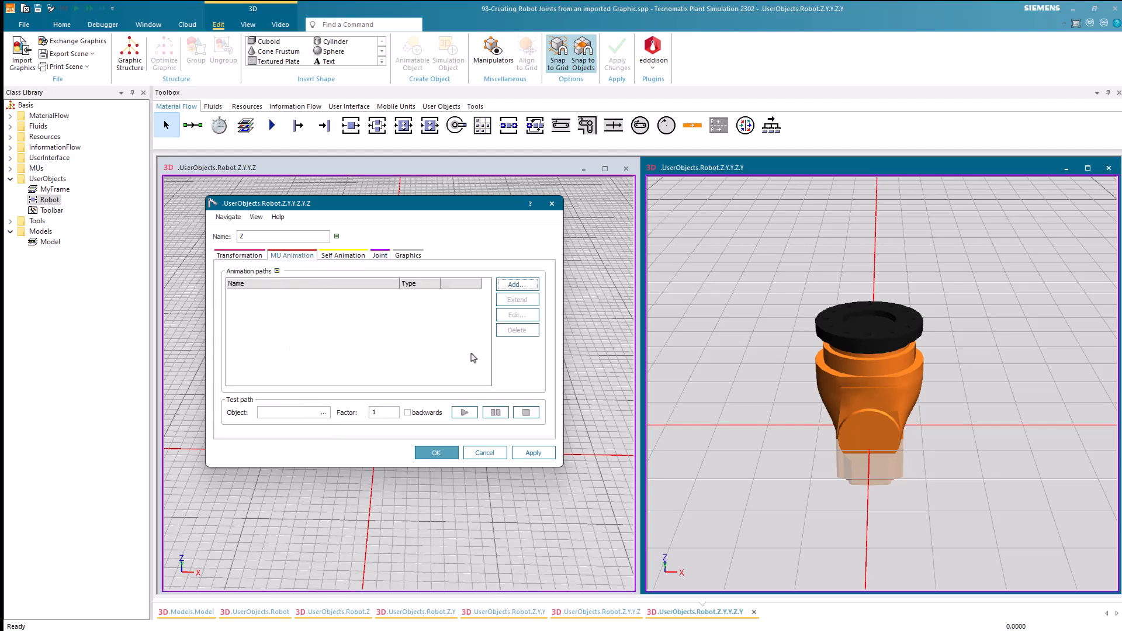
{"action": "left_click", "coordinate": [517, 285]}
{"action": "left_click", "coordinate": [442, 319]}
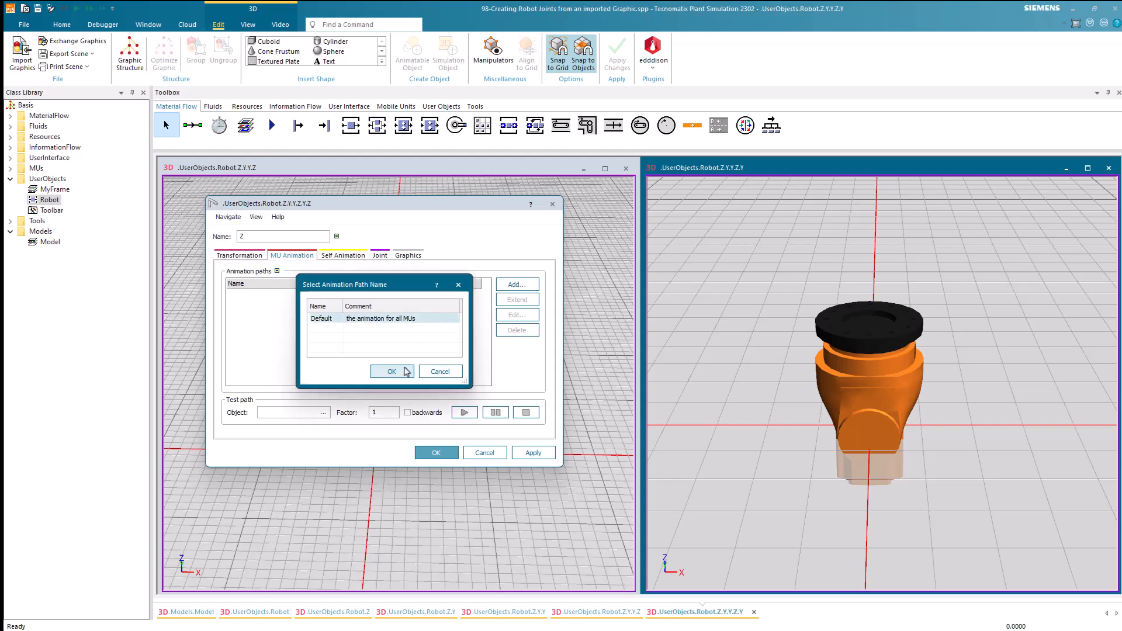
{"action": "left_click", "coordinate": [391, 372]}
{"action": "left_click", "coordinate": [377, 356]}
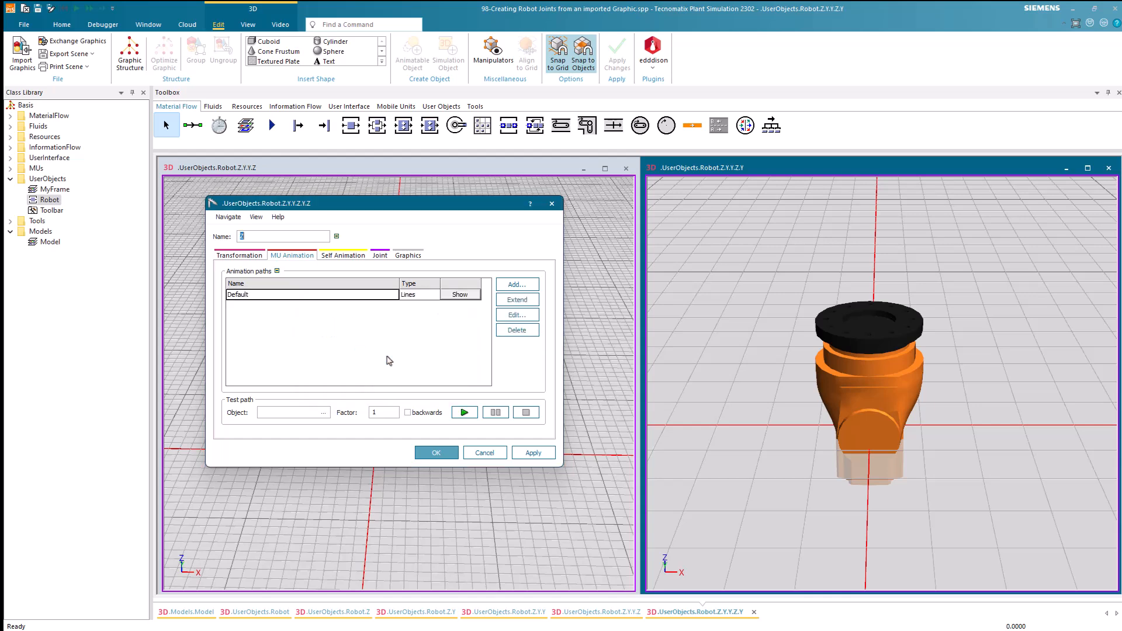
{"action": "left_click", "coordinate": [460, 294]}
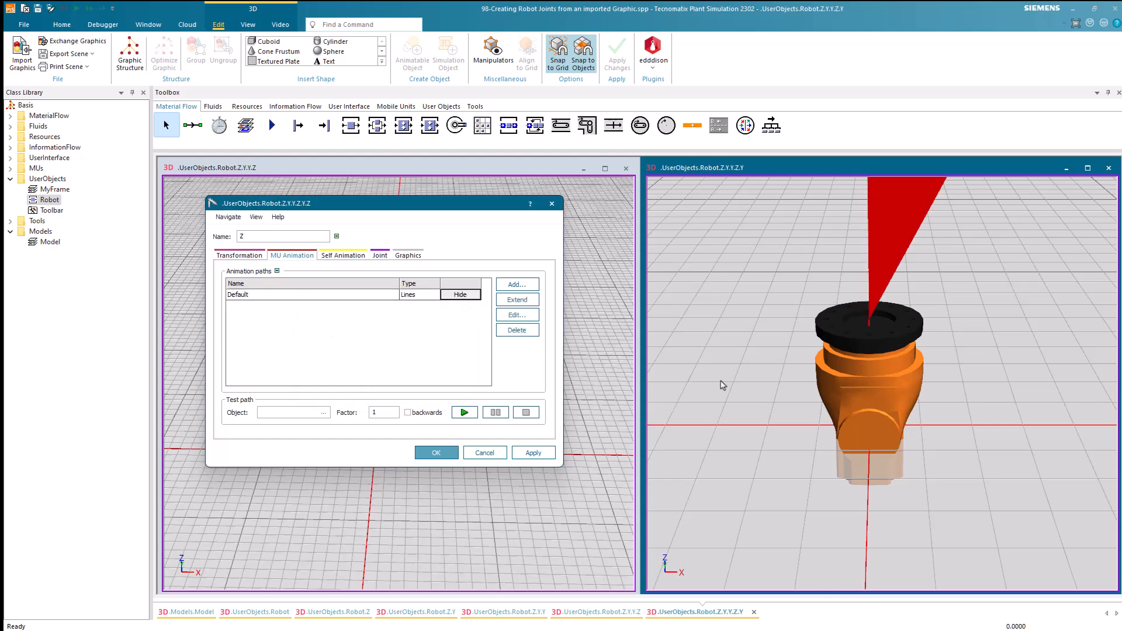
Step: Rotate the Default path's anchor point by 180° about the Y axis, check its orientation and accept the flange object's properties
{"action": "scroll", "coordinate": [721, 380], "scroll_direction": "down", "scroll_amount": 5}
{"action": "middle_click_drag", "start_coordinate": [721, 381], "coordinate": [806, 419]}
{"action": "double_click", "coordinate": [884, 355]}
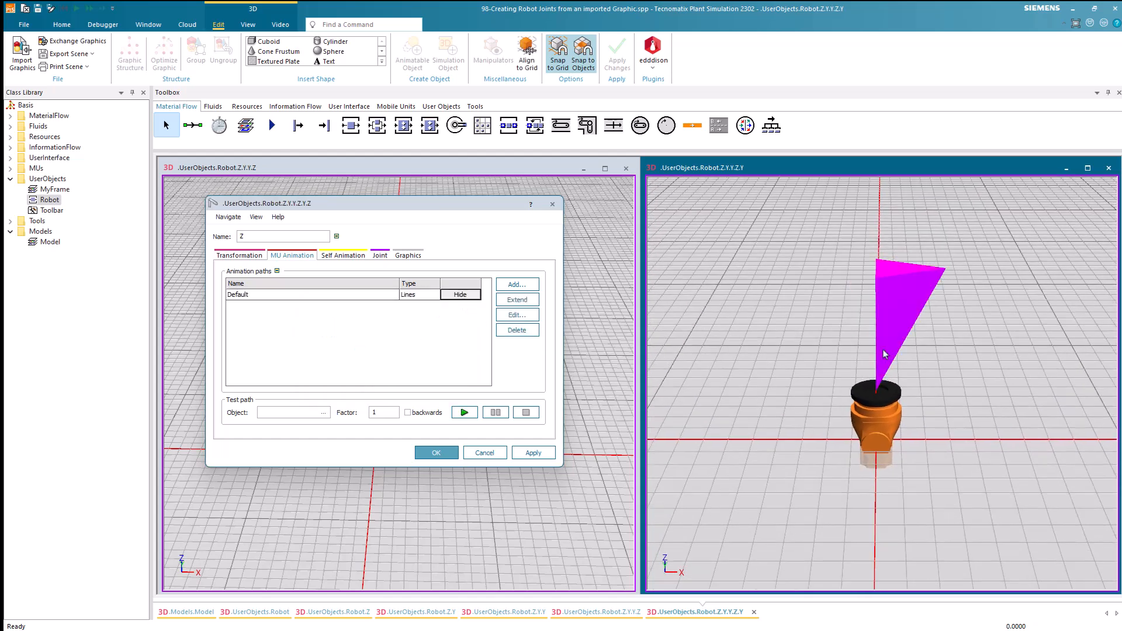
{"action": "left_click_drag", "start_coordinate": [1022, 269], "coordinate": [646, 273]}
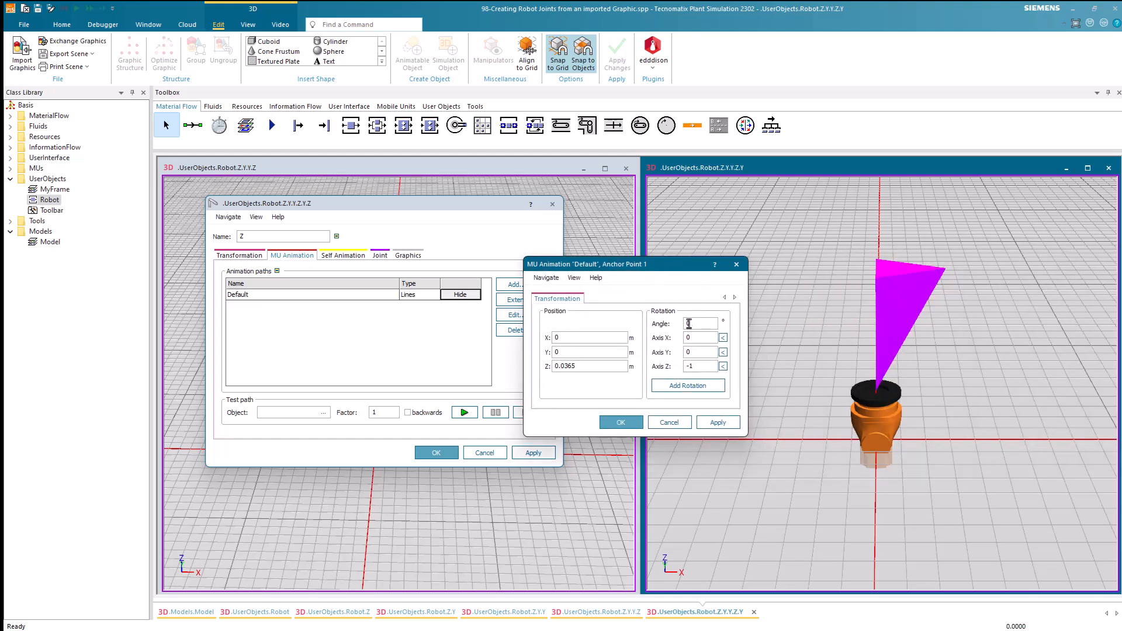
{"action": "left_click", "coordinate": [722, 352]}
{"action": "type", "text": "180"}
{"action": "scroll", "coordinate": [880, 399], "scroll_direction": "up", "scroll_amount": 5}
{"action": "mouse_move", "coordinate": [1013, 450]}
{"action": "middle_mouse_down"}
{"action": "mouse_move", "coordinate": [1008, 434]}
{"action": "mouse_move", "coordinate": [1008, 450]}
{"action": "middle_mouse_up"}
{"action": "right_click_drag", "start_coordinate": [1008, 450], "coordinate": [940, 350]}
{"action": "middle_click_drag", "start_coordinate": [940, 349], "coordinate": [940, 315]}
{"action": "right_click_drag", "start_coordinate": [940, 314], "coordinate": [969, 345]}
{"action": "left_click", "coordinate": [621, 422]}
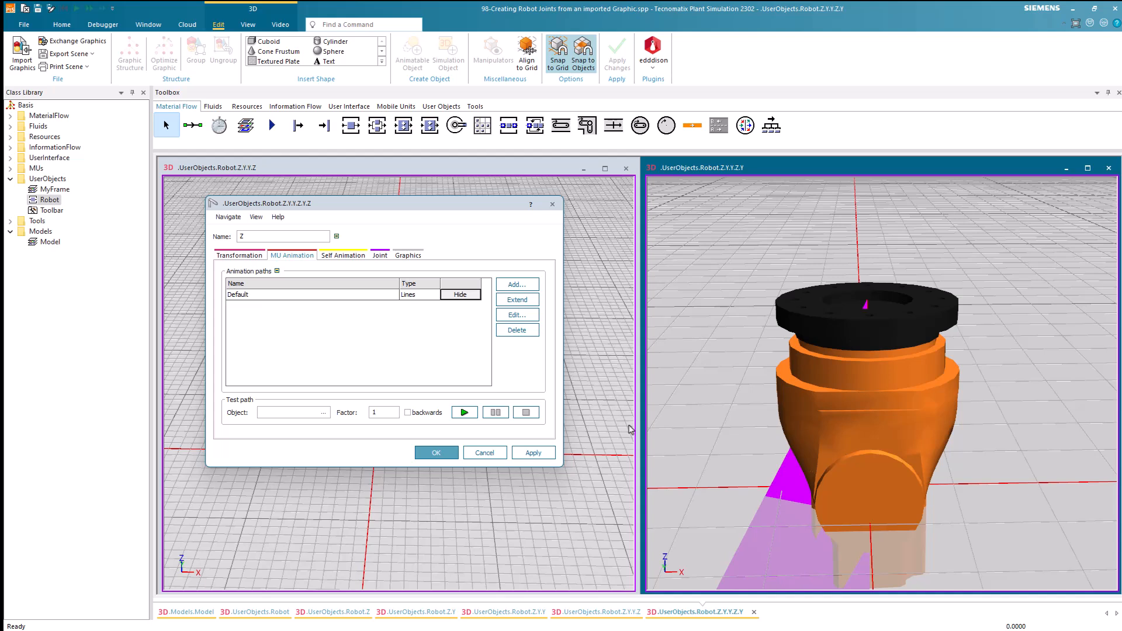
{"action": "left_click", "coordinate": [436, 452]}
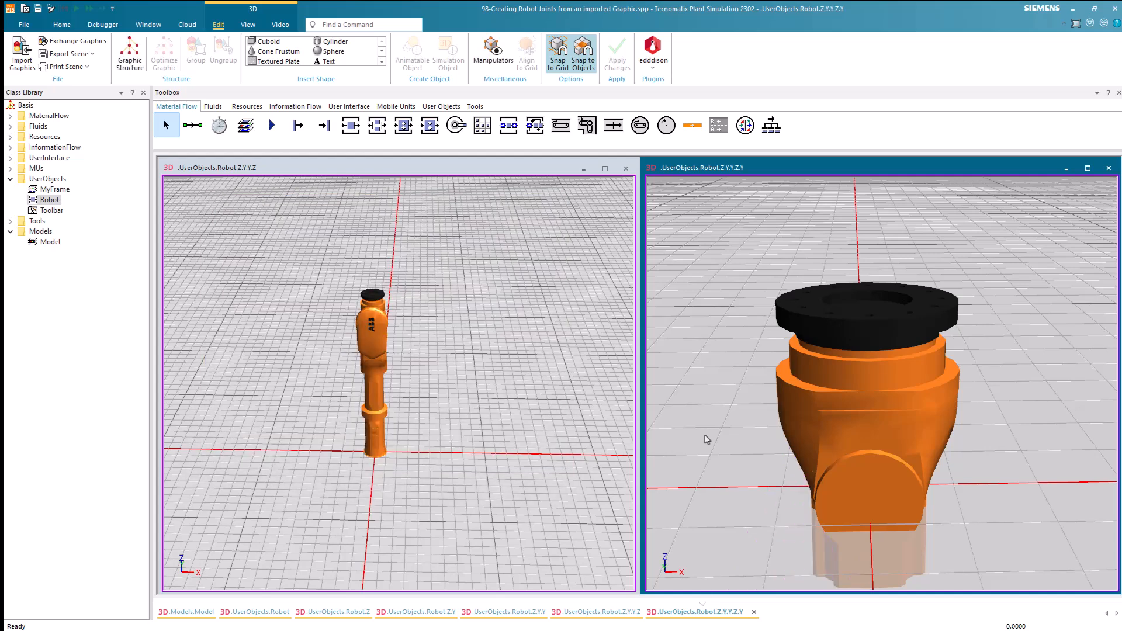
Step: Designate the black flange object Z as the animation object and deselect it
{"action": "right_click", "coordinate": [819, 337]}
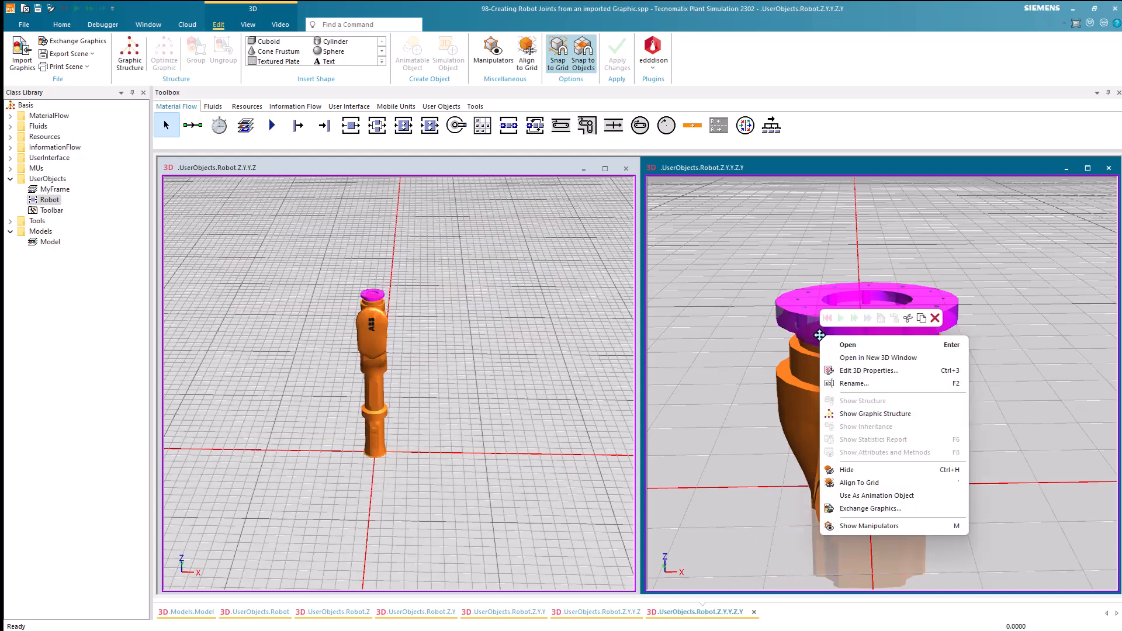
{"action": "left_click", "coordinate": [883, 497]}
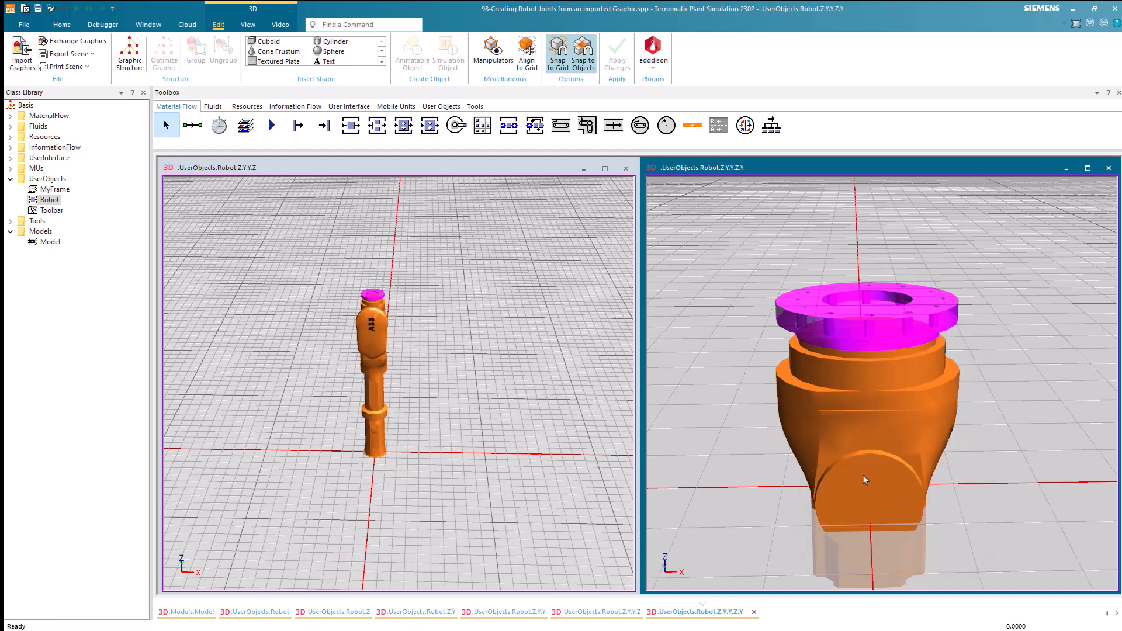
{"action": "left_click", "coordinate": [762, 476]}
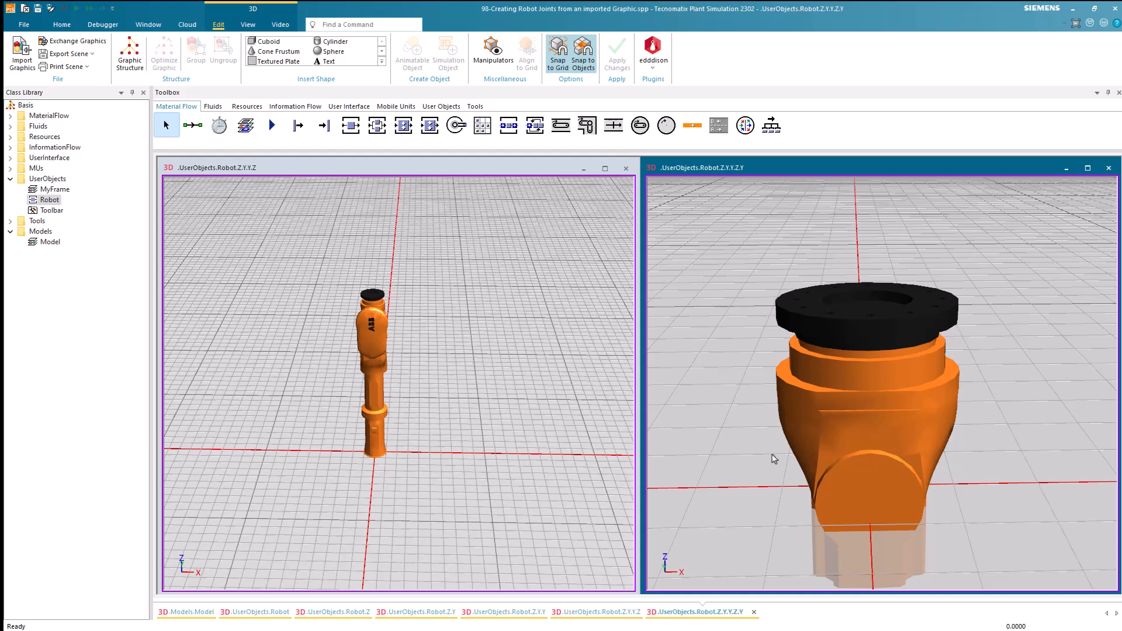
Step: Close the nested joint objects' 3D views and return to the Model frame
{"action": "left_click", "coordinate": [1108, 168]}
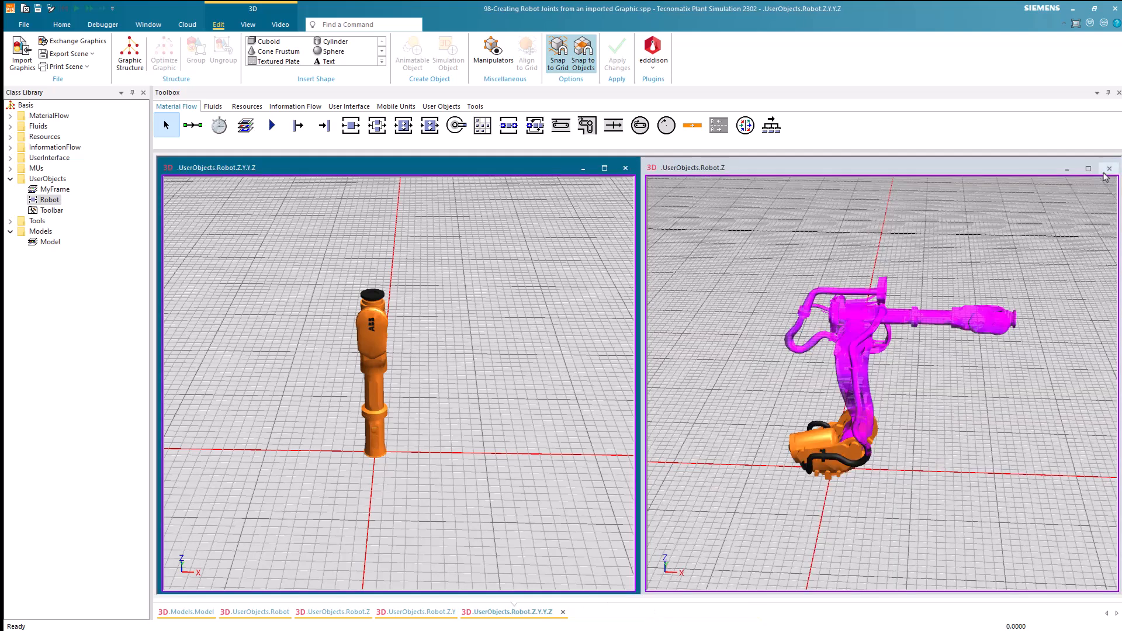
{"action": "left_click", "coordinate": [1108, 169]}
{"action": "left_click", "coordinate": [624, 168]}
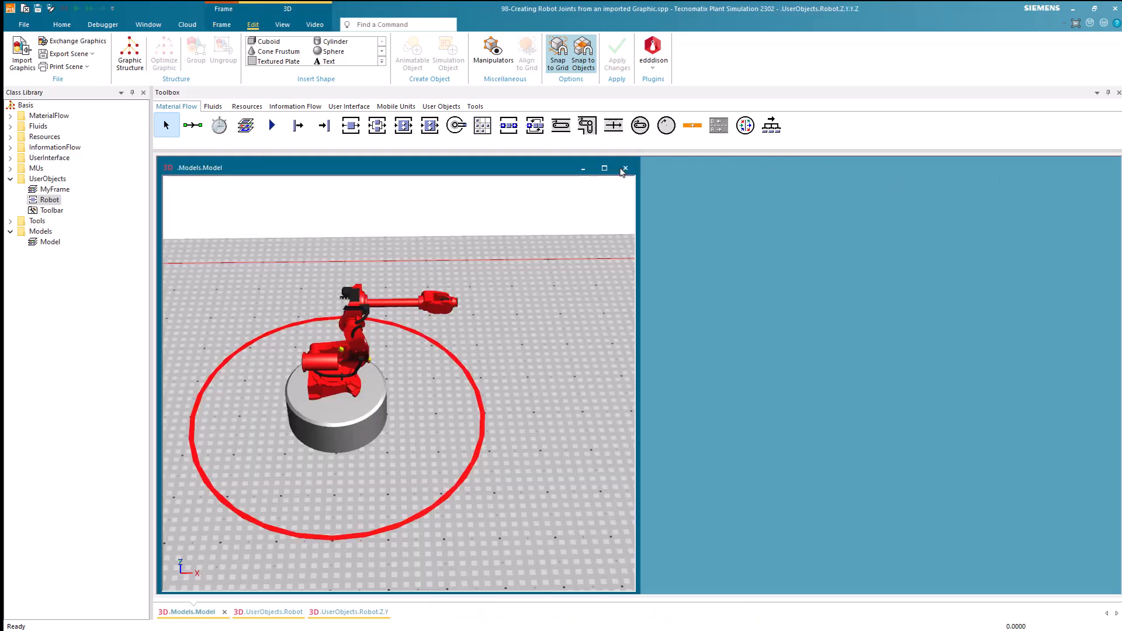
Step: Delete the red built-in robot from the model and place an instance of the custom Robot class on the floor
{"action": "scroll", "coordinate": [599, 308], "scroll_direction": "down", "scroll_amount": 8}
{"action": "right_click_drag", "start_coordinate": [490, 349], "coordinate": [321, 369]}
{"action": "scroll", "coordinate": [293, 369], "scroll_direction": "up", "scroll_amount": 5}
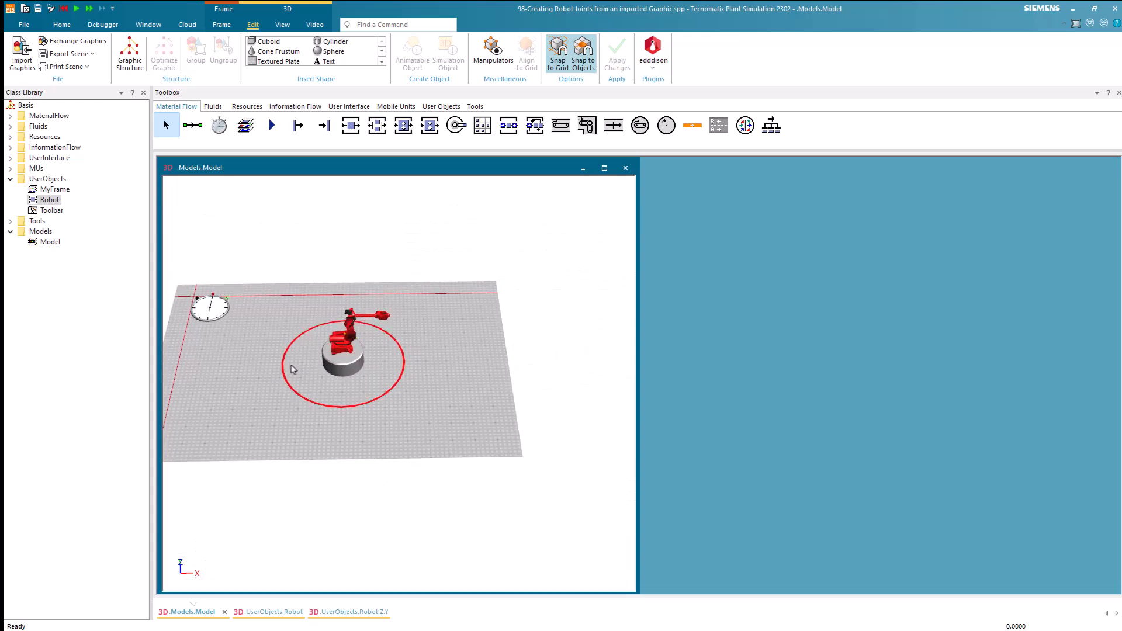
{"action": "left_click", "coordinate": [335, 345]}
{"action": "key", "text": "Delete"}
{"action": "key", "text": "Return"}
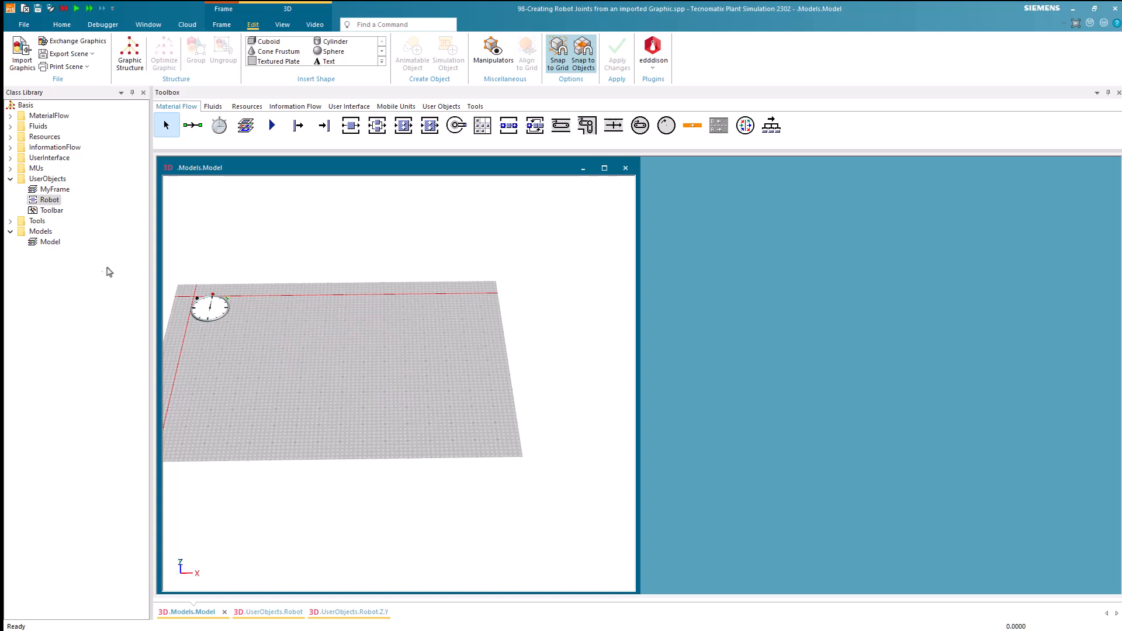
{"action": "left_click_drag", "start_coordinate": [49, 199], "coordinate": [402, 381]}
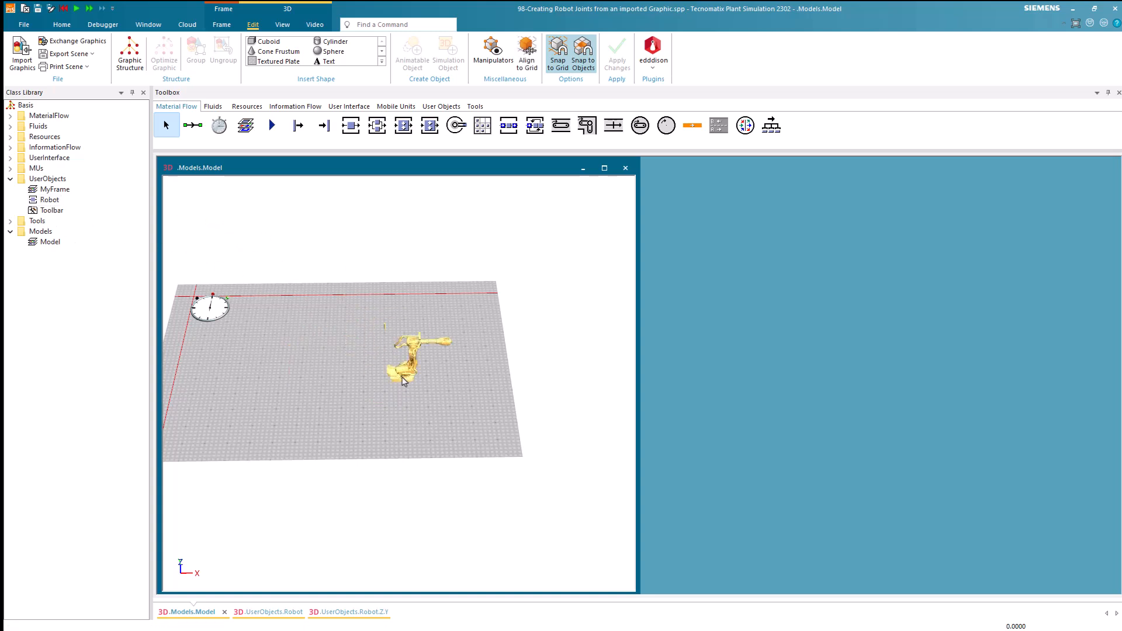
Step: Show the placed Robot's graphic structure, expand its Z, Y and Y joint levels and deselect the robot
{"action": "right_click", "coordinate": [402, 381]}
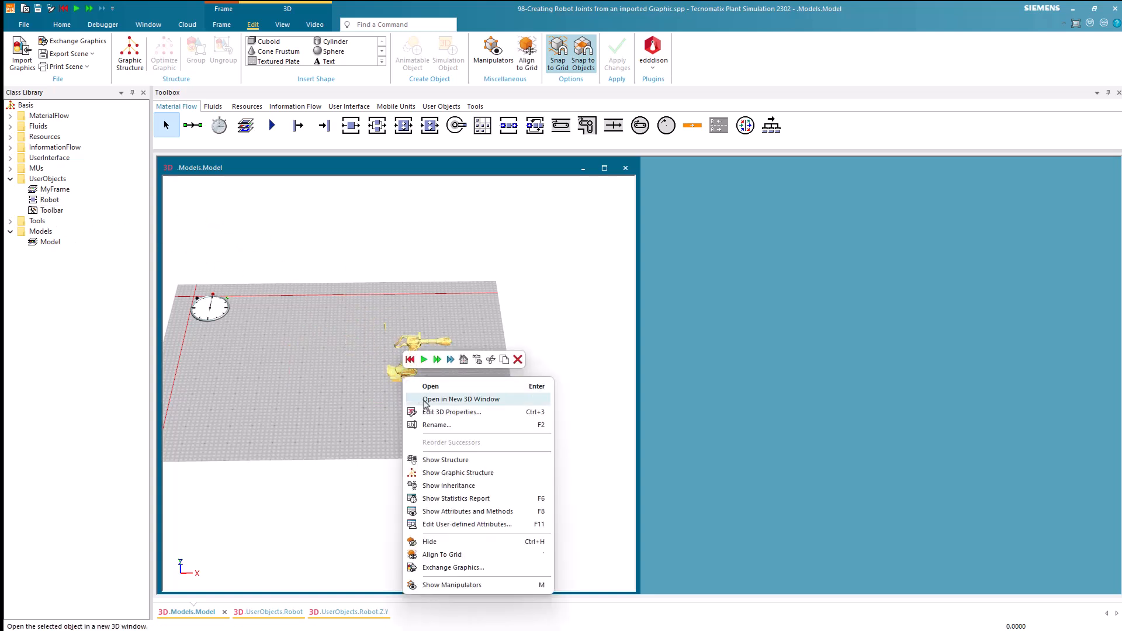
{"action": "left_click", "coordinate": [457, 472]}
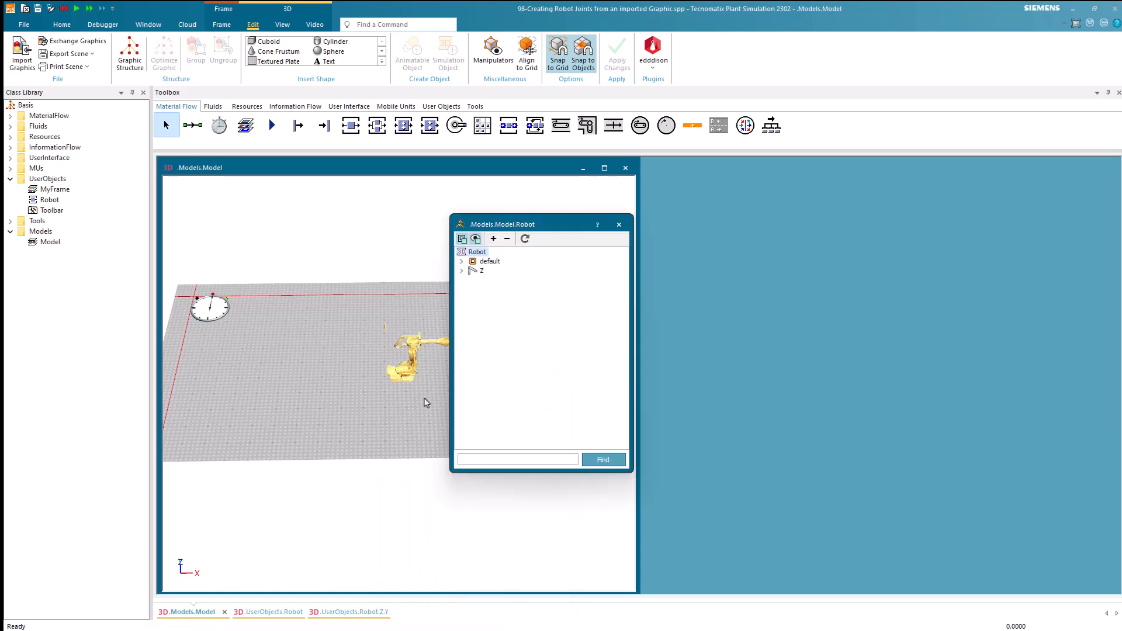
{"action": "scroll", "coordinate": [363, 401], "scroll_direction": "up", "scroll_amount": 5}
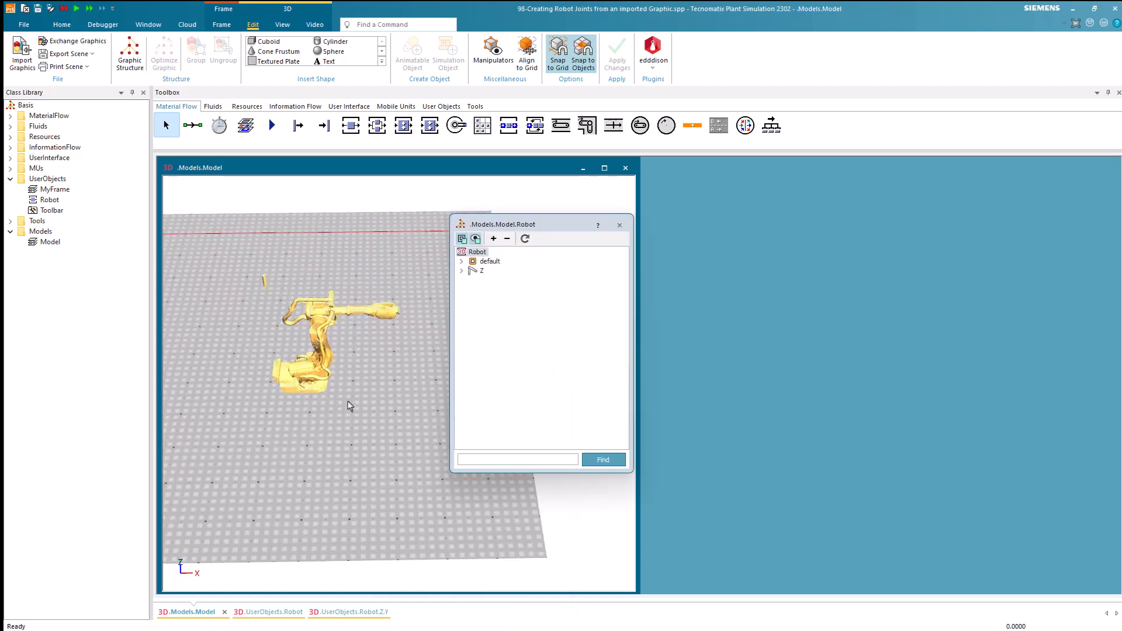
{"action": "left_click", "coordinate": [461, 270]}
{"action": "left_click", "coordinate": [470, 289]}
{"action": "left_click", "coordinate": [483, 307]}
{"action": "left_click", "coordinate": [372, 405]}
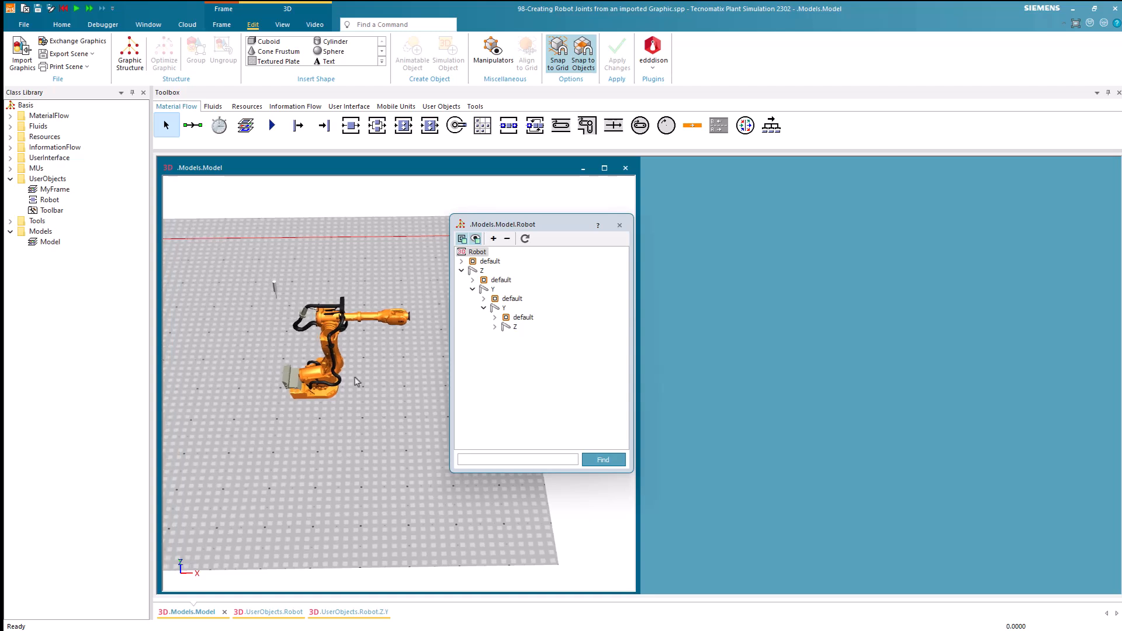
Step: Examine which robot parts belong to each nested joint by selecting Z, Y, Y, Z, Y and Z in turn
{"action": "left_click", "coordinate": [478, 271]}
{"action": "left_click", "coordinate": [482, 289]}
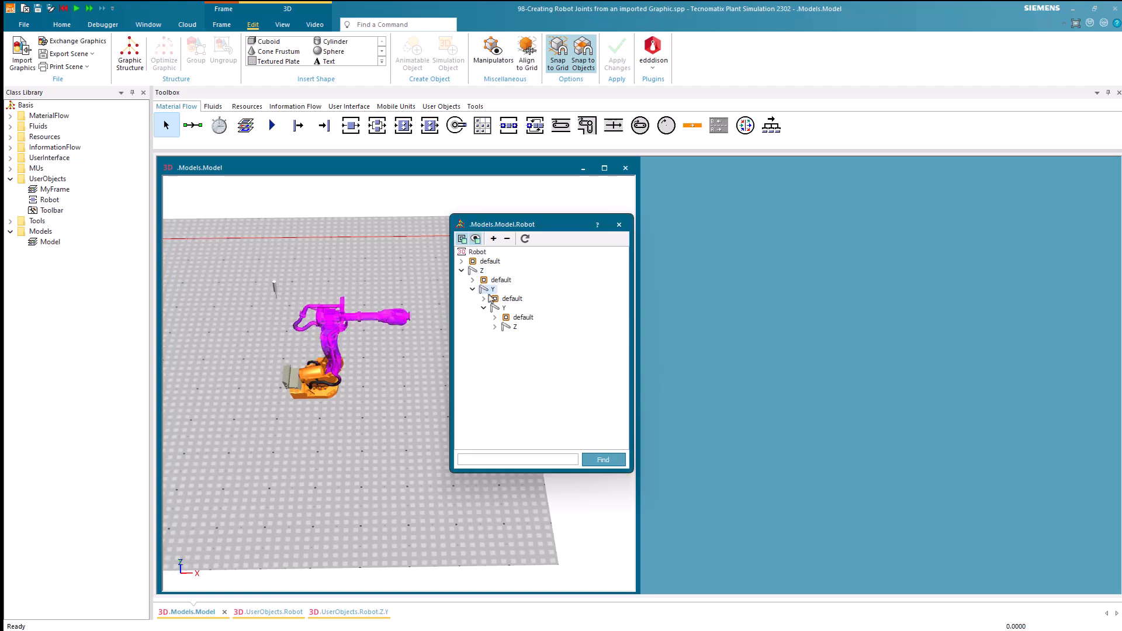
{"action": "left_click", "coordinate": [497, 308]}
{"action": "left_click", "coordinate": [506, 327]}
{"action": "left_click", "coordinate": [494, 327]}
{"action": "left_click", "coordinate": [506, 345]}
{"action": "left_click", "coordinate": [526, 346]}
{"action": "left_click", "coordinate": [536, 364]}
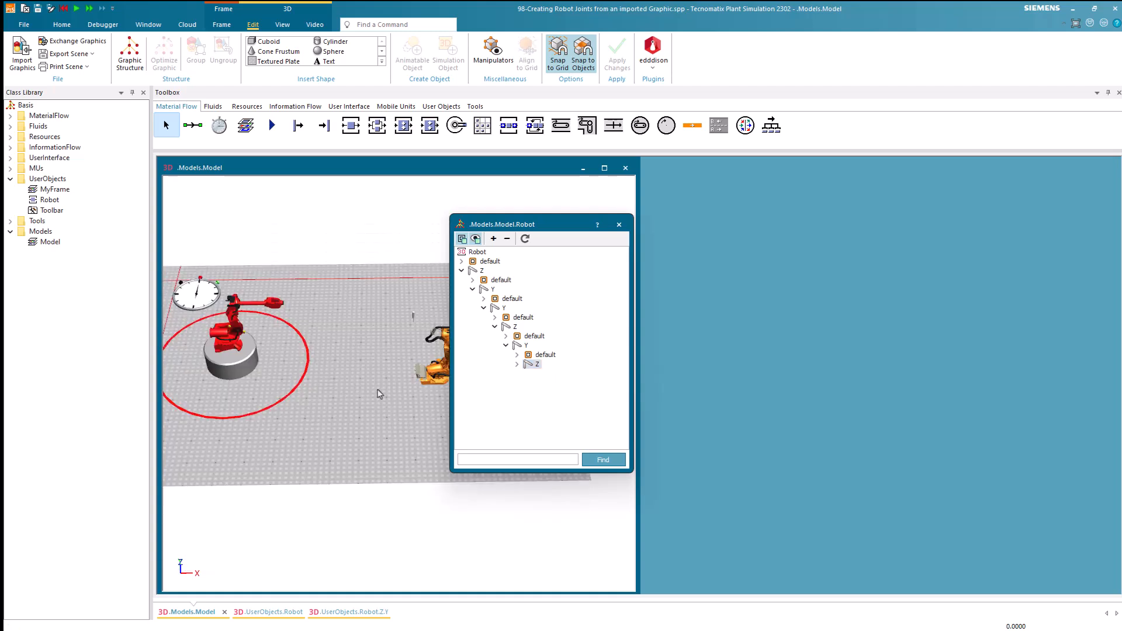
Step: Show the red robot Station's graphic structure, expand its nested joints for comparison with Robot's structure, and close both structure windows
{"action": "right_click", "coordinate": [246, 364]}
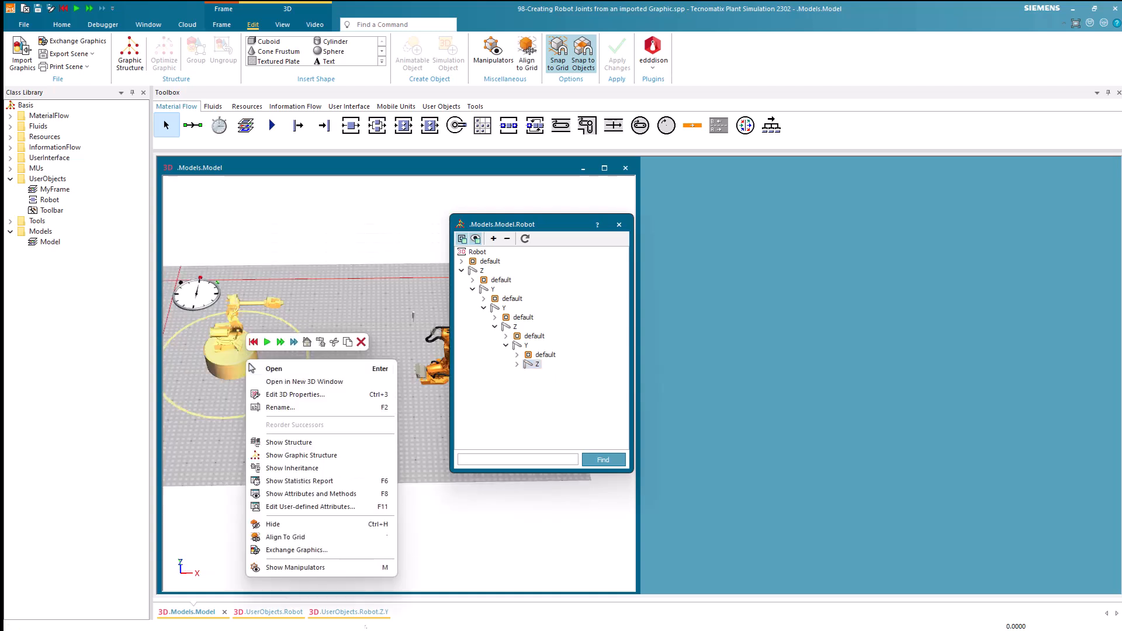
{"action": "left_click", "coordinate": [298, 455]}
{"action": "left_click_drag", "start_coordinate": [526, 225], "coordinate": [278, 215]}
{"action": "left_click", "coordinate": [214, 262]}
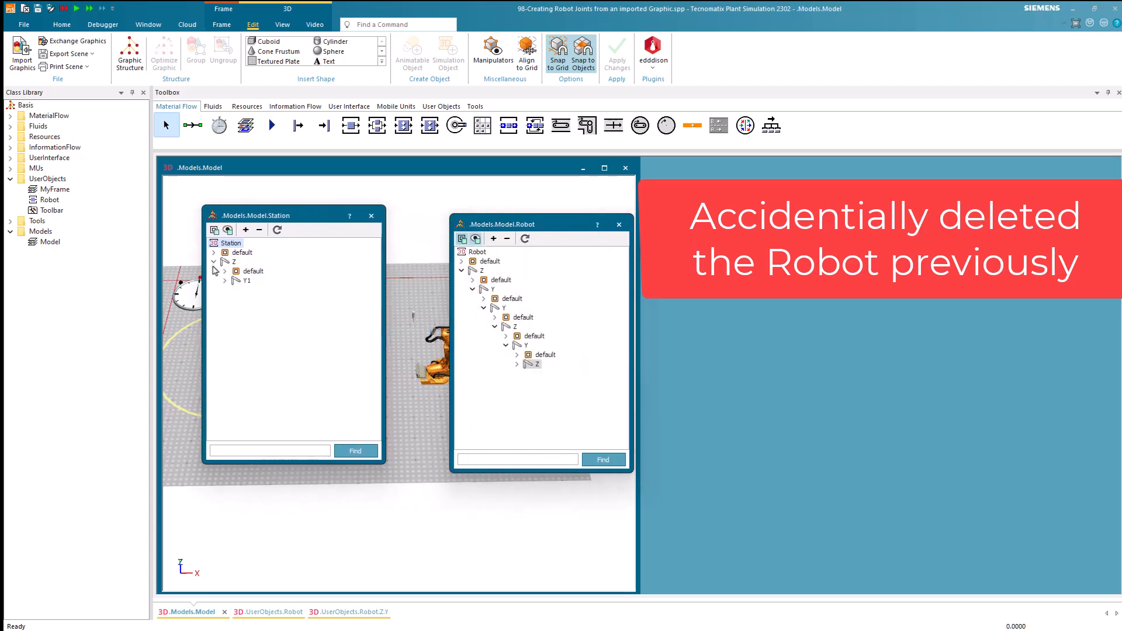
{"action": "left_click", "coordinate": [225, 281]}
{"action": "left_click", "coordinate": [236, 300]}
{"action": "left_click", "coordinate": [247, 318]}
{"action": "left_click", "coordinate": [259, 336]}
{"action": "left_click", "coordinate": [269, 356]}
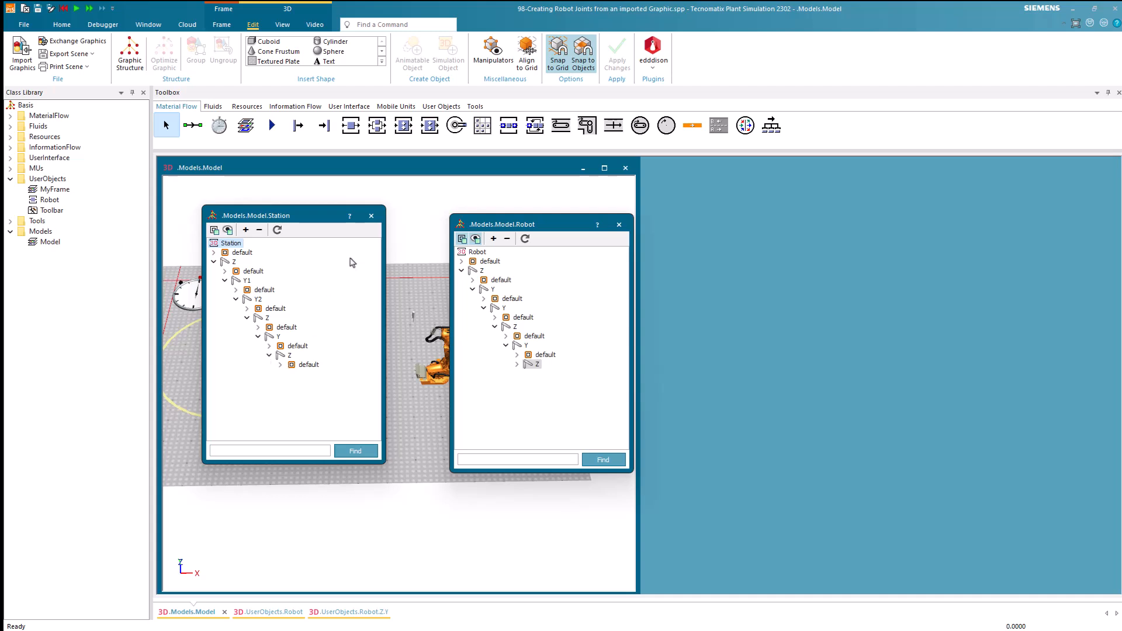
{"action": "left_click", "coordinate": [371, 216]}
{"action": "left_click", "coordinate": [618, 224]}
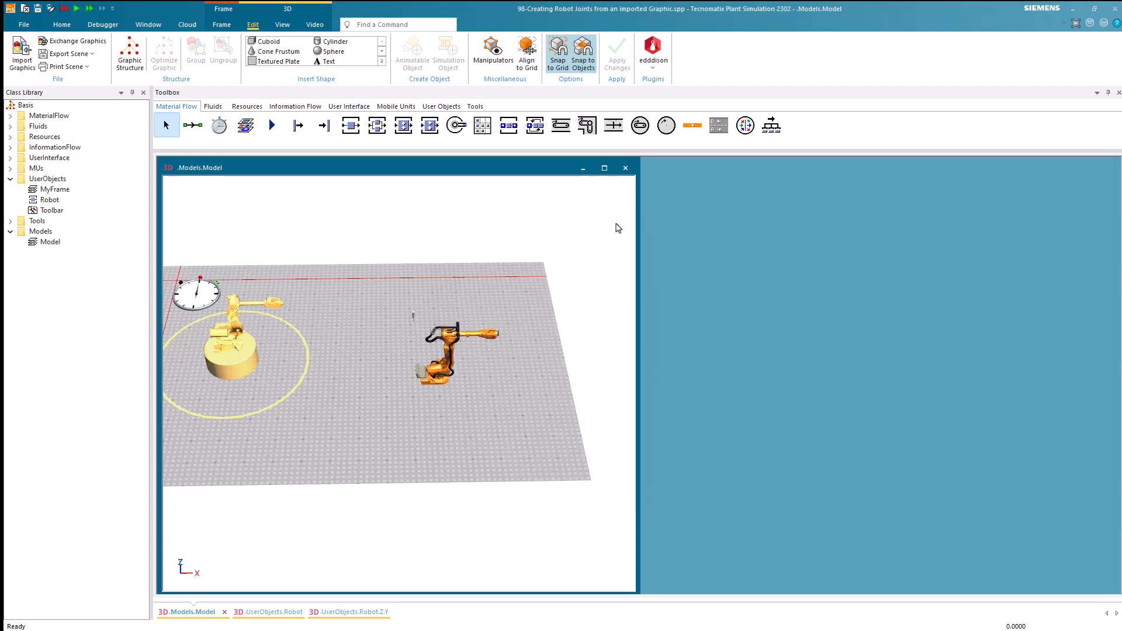
Step: Set the orange Robot's MU side to attach to Top in its MU animation properties
{"action": "left_click", "coordinate": [442, 354]}
{"action": "double_click", "coordinate": [443, 355]}
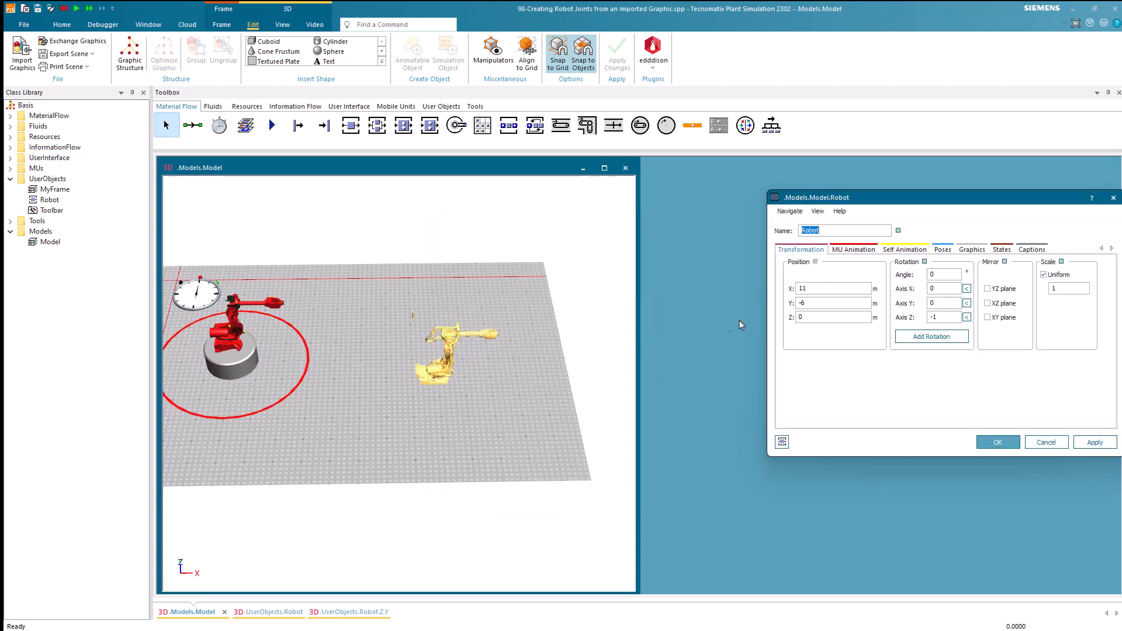
{"action": "left_click", "coordinate": [842, 251]}
{"action": "left_click_drag", "start_coordinate": [907, 198], "coordinate": [754, 227]}
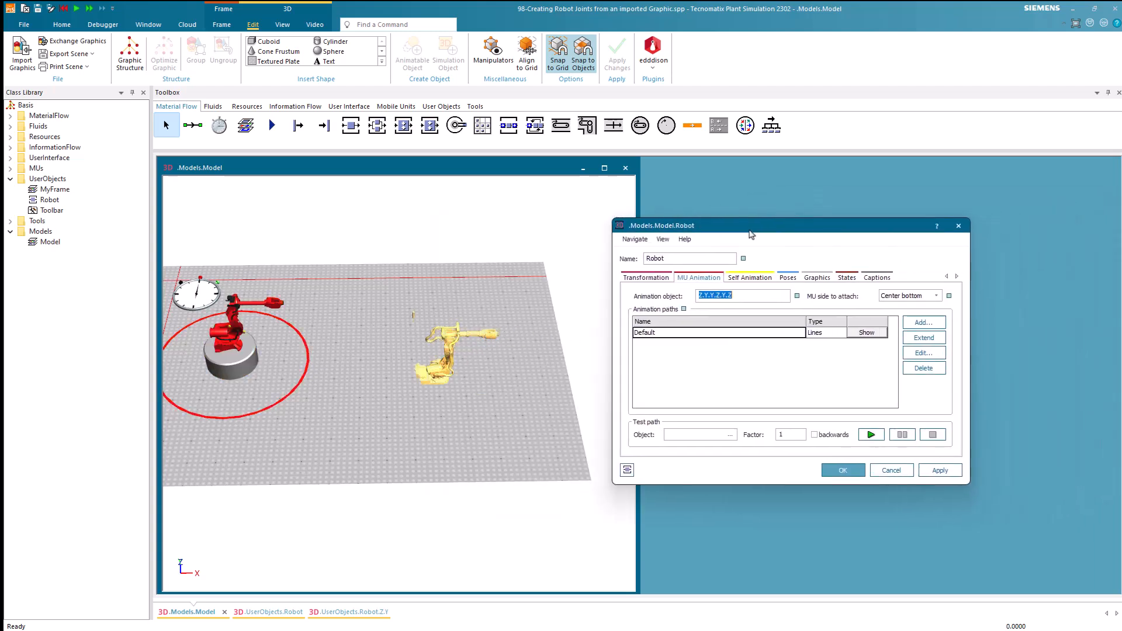
{"action": "scroll", "coordinate": [500, 344], "scroll_direction": "up", "scroll_amount": 8}
{"action": "left_click", "coordinate": [494, 396]}
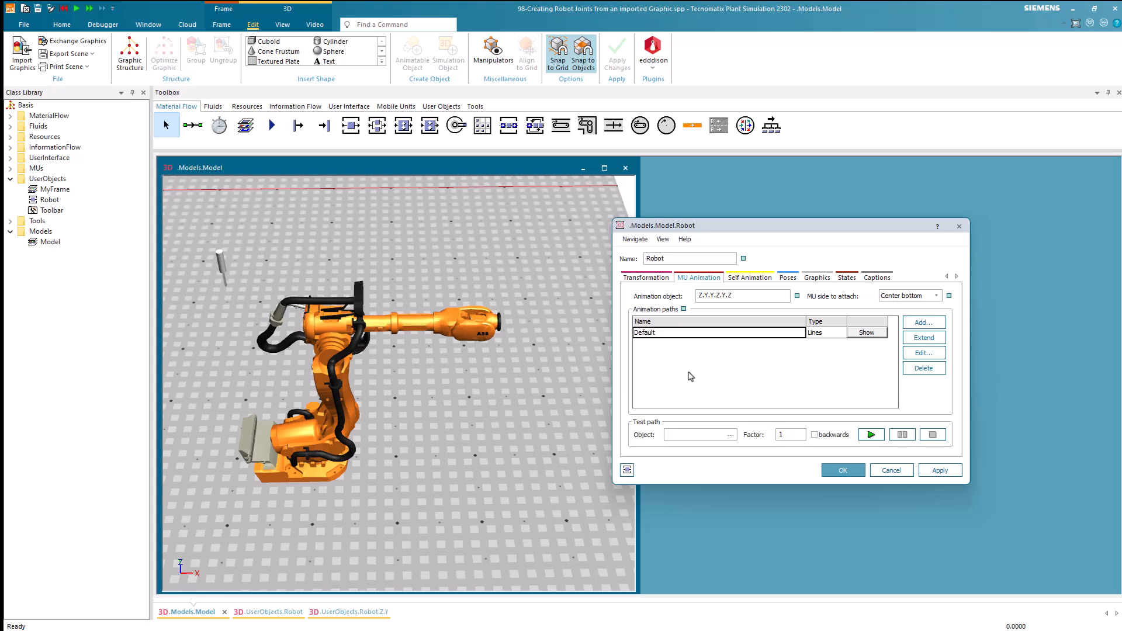
{"action": "left_click", "coordinate": [903, 297]}
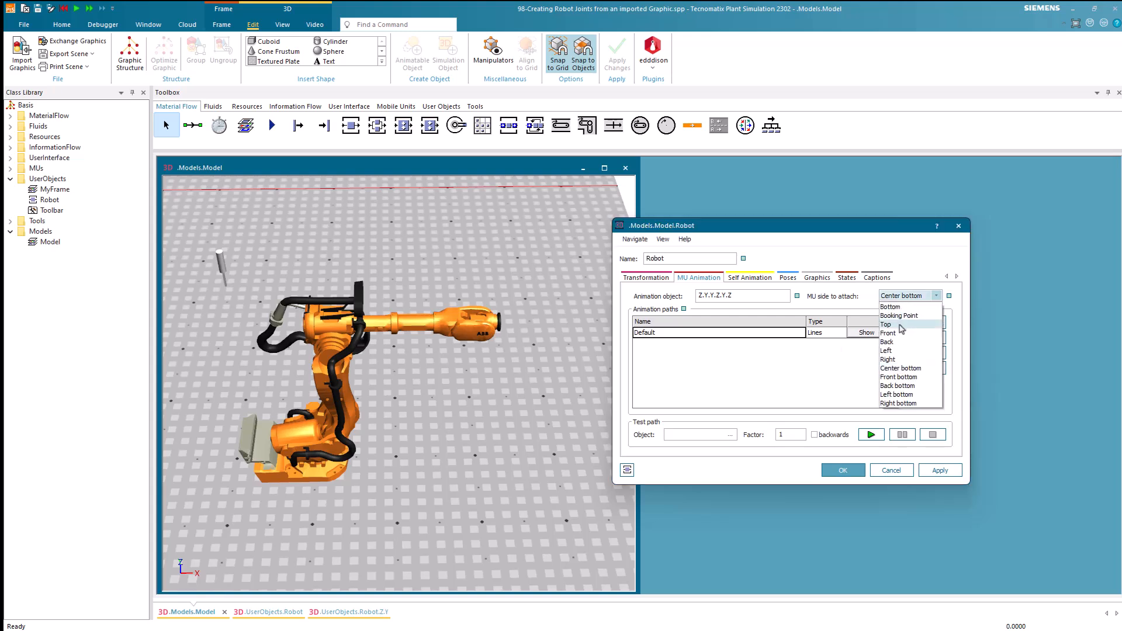
{"action": "left_click", "coordinate": [886, 324]}
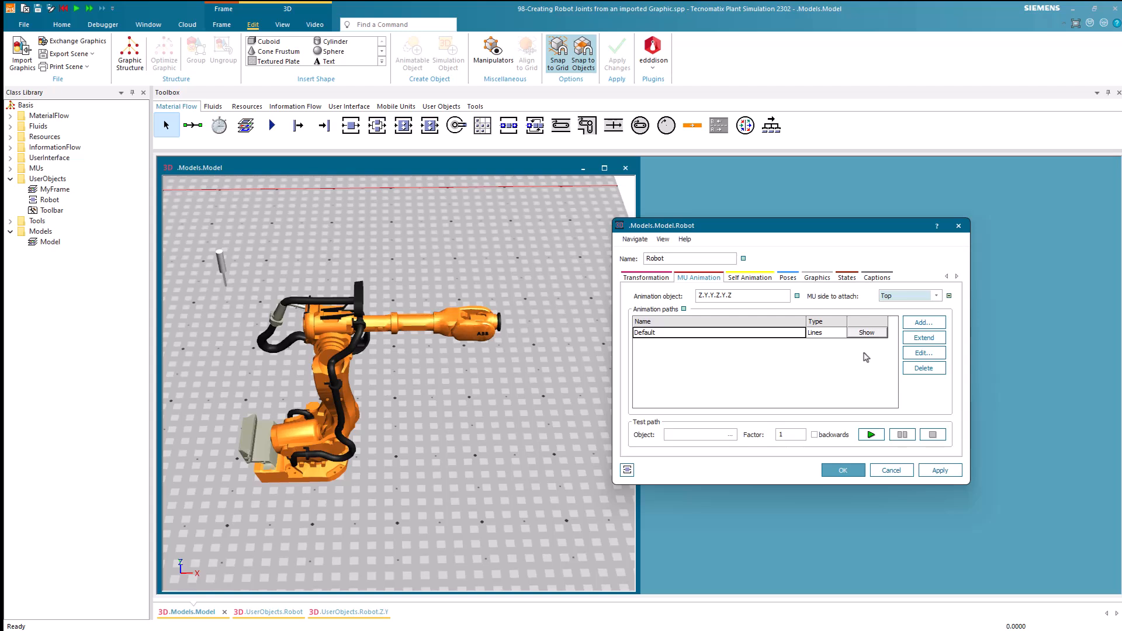
{"action": "left_click", "coordinate": [856, 473]}
Step: Insert a part onto the Robot to check how it attaches to the end of the arm, and reset the model
{"action": "left_click", "coordinate": [396, 107]}
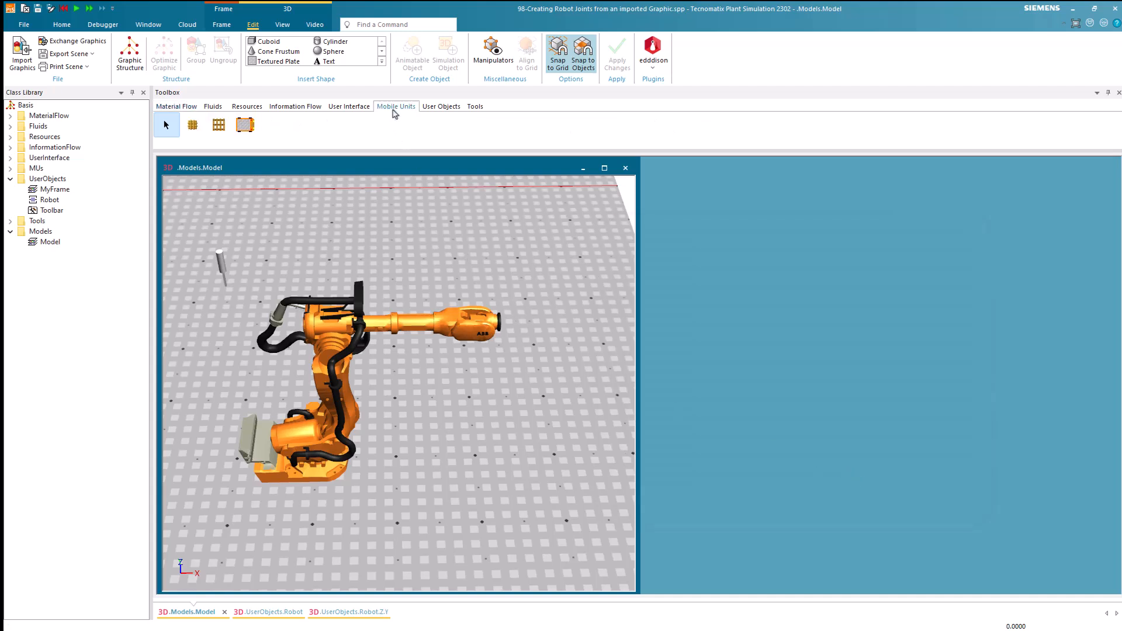
{"action": "left_click", "coordinate": [192, 124]}
{"action": "left_click", "coordinate": [503, 321]}
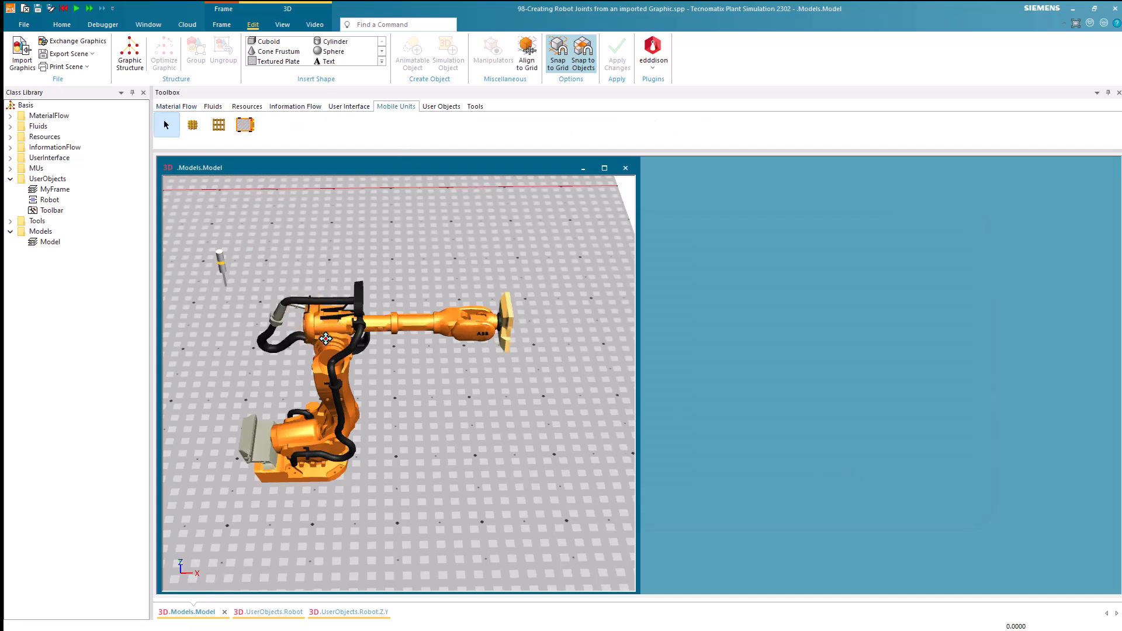
{"action": "mouse_move", "coordinate": [461, 413]}
{"action": "right_mouse_down"}
{"action": "mouse_move", "coordinate": [461, 370]}
{"action": "mouse_move", "coordinate": [461, 402]}
{"action": "right_mouse_up"}
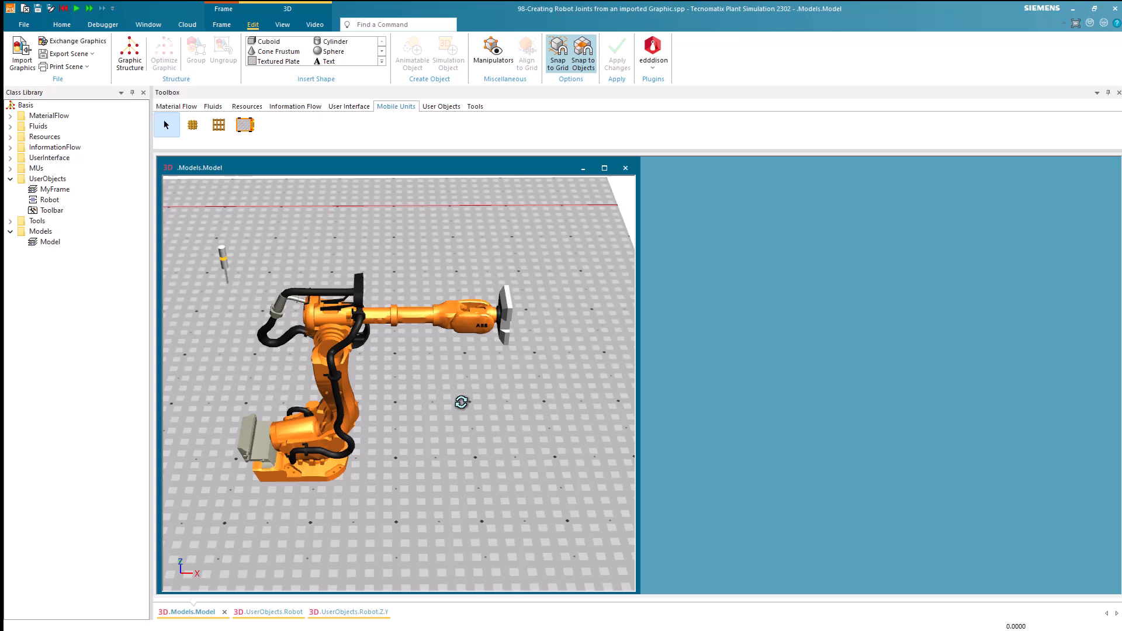
{"action": "right_click", "coordinate": [450, 402]}
{"action": "left_click", "coordinate": [461, 383]}
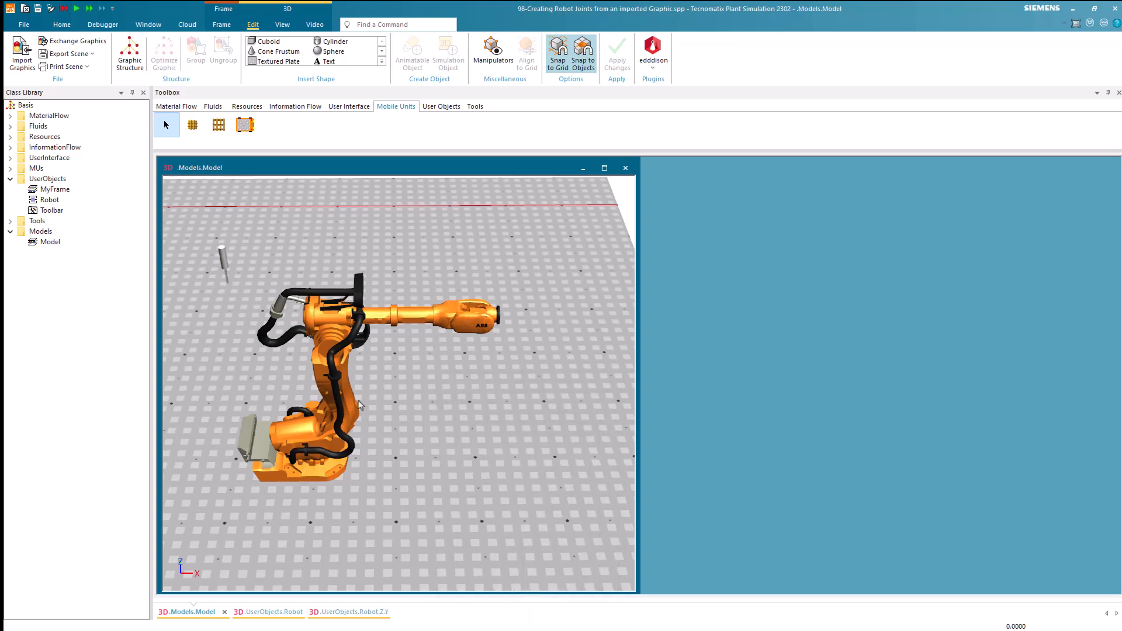
Step: Hide the Robot's state indicator through the state settings in its 3D properties and deselect the robot
{"action": "double_click", "coordinate": [354, 407]}
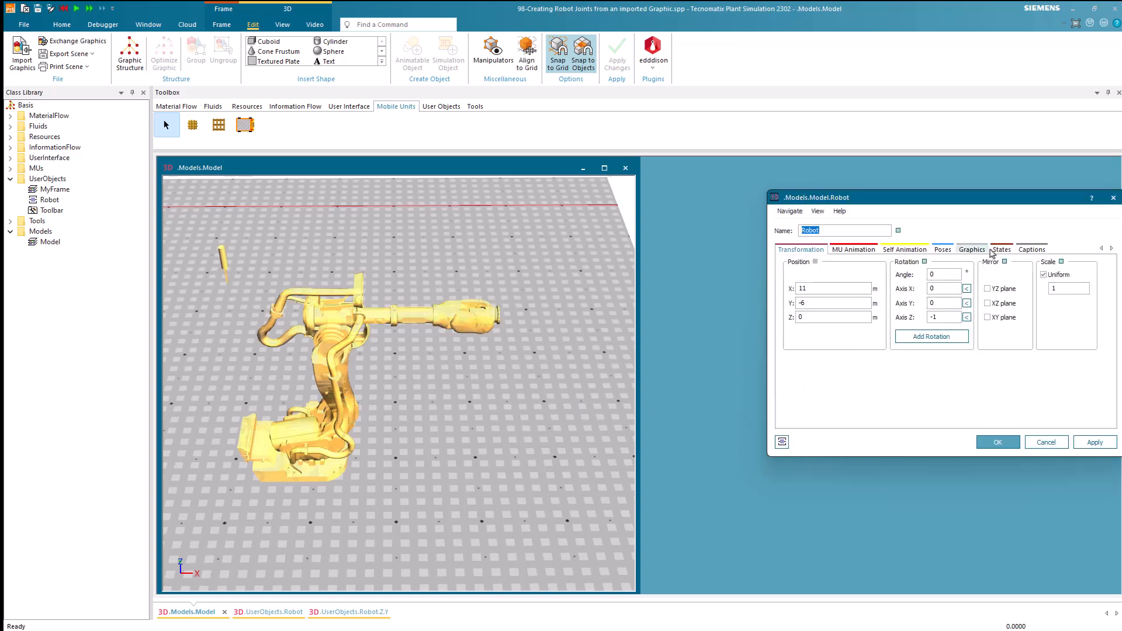
{"action": "left_click", "coordinate": [1001, 248]}
{"action": "left_click", "coordinate": [876, 275]}
{"action": "left_click", "coordinate": [870, 286]}
{"action": "left_click", "coordinate": [997, 441]}
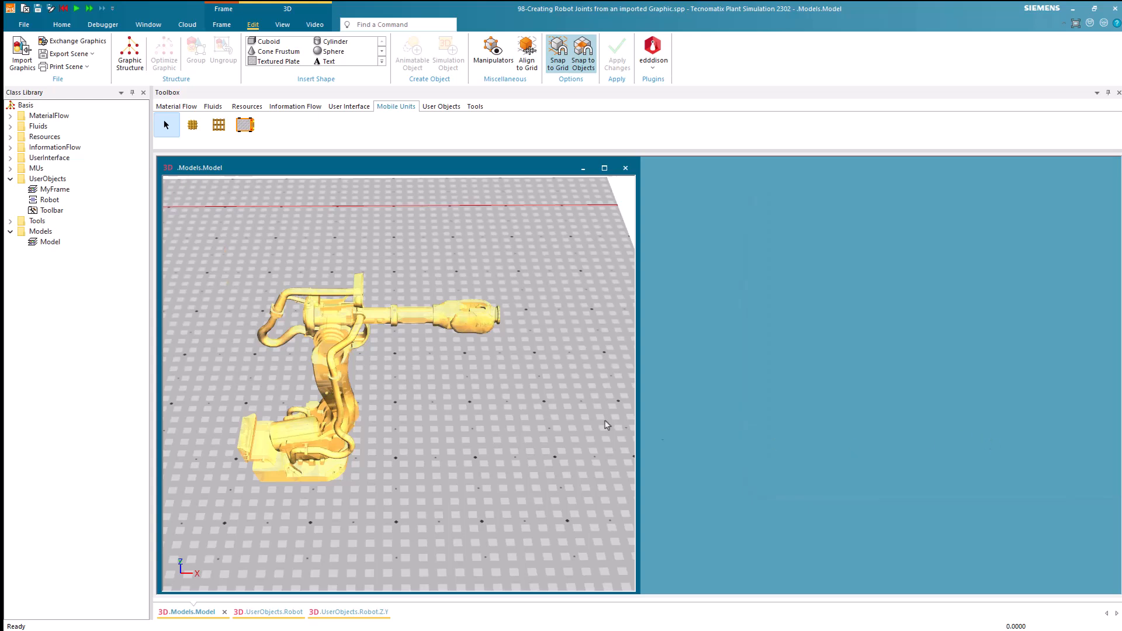
{"action": "left_click", "coordinate": [435, 442]}
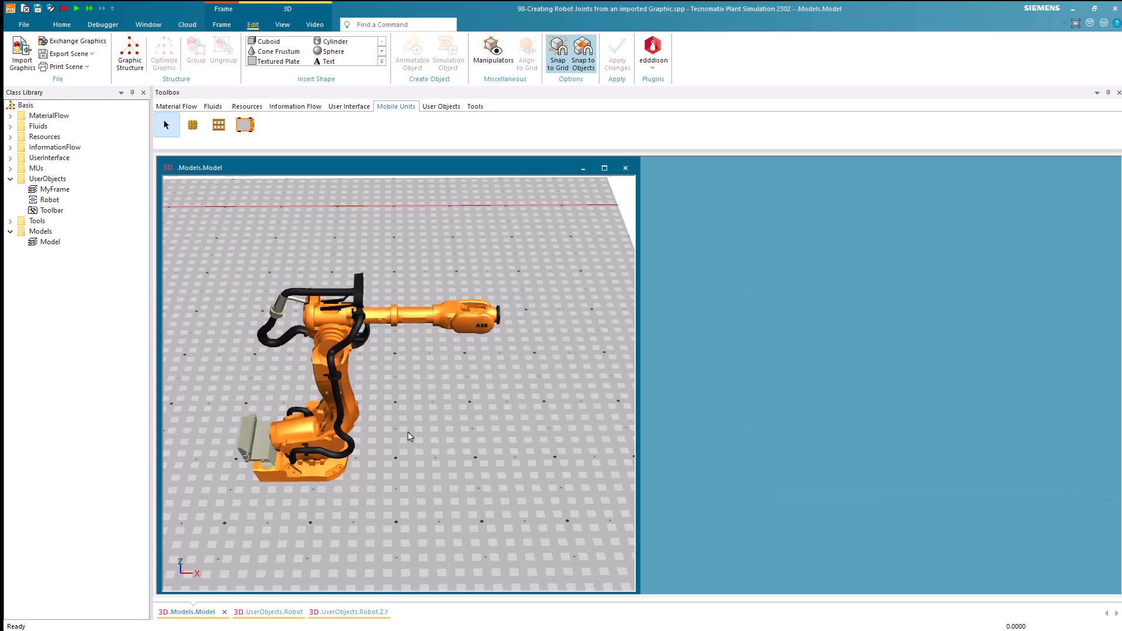
Step: Place a Source on the floor between the red robot's circle and the orange Robot
{"action": "middle_click_drag", "start_coordinate": [408, 434], "coordinate": [408, 464]}
{"action": "scroll", "coordinate": [408, 463], "scroll_direction": "down", "scroll_amount": 3}
{"action": "right_click_drag", "start_coordinate": [407, 463], "coordinate": [484, 392]}
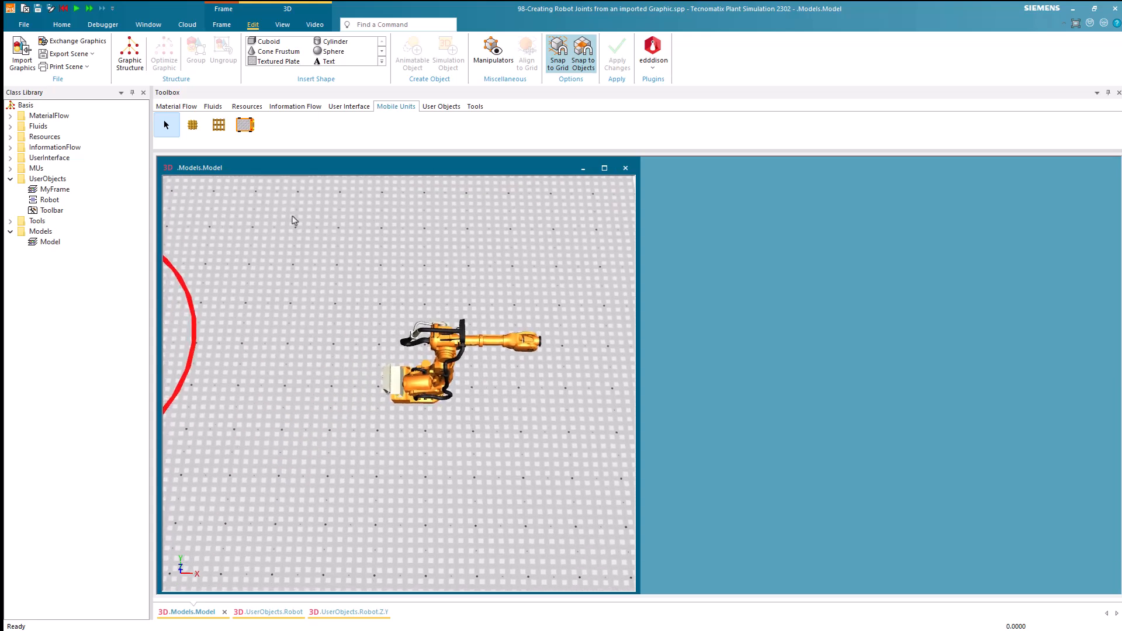
{"action": "left_click", "coordinate": [177, 107]}
{"action": "left_click_drag", "start_coordinate": [287, 127], "coordinate": [306, 377]}
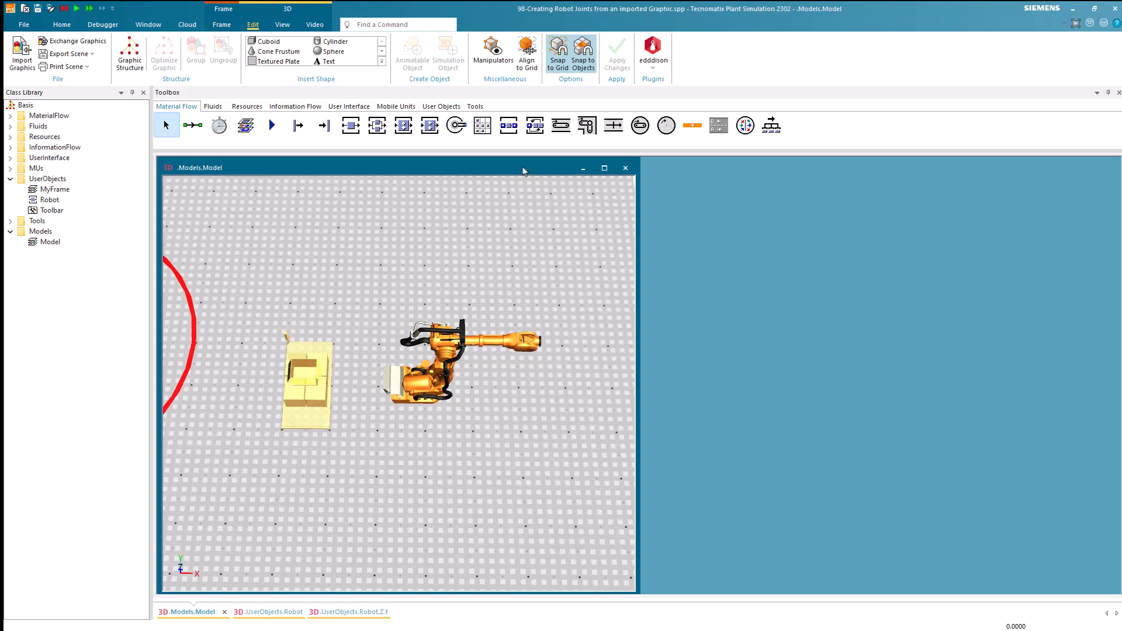
Step: Draw a straight single-segment Conveyor running in the X direction, in front of and beyond the Robot's arm
{"action": "left_click", "coordinate": [560, 125]}
{"action": "left_click", "coordinate": [460, 461]}
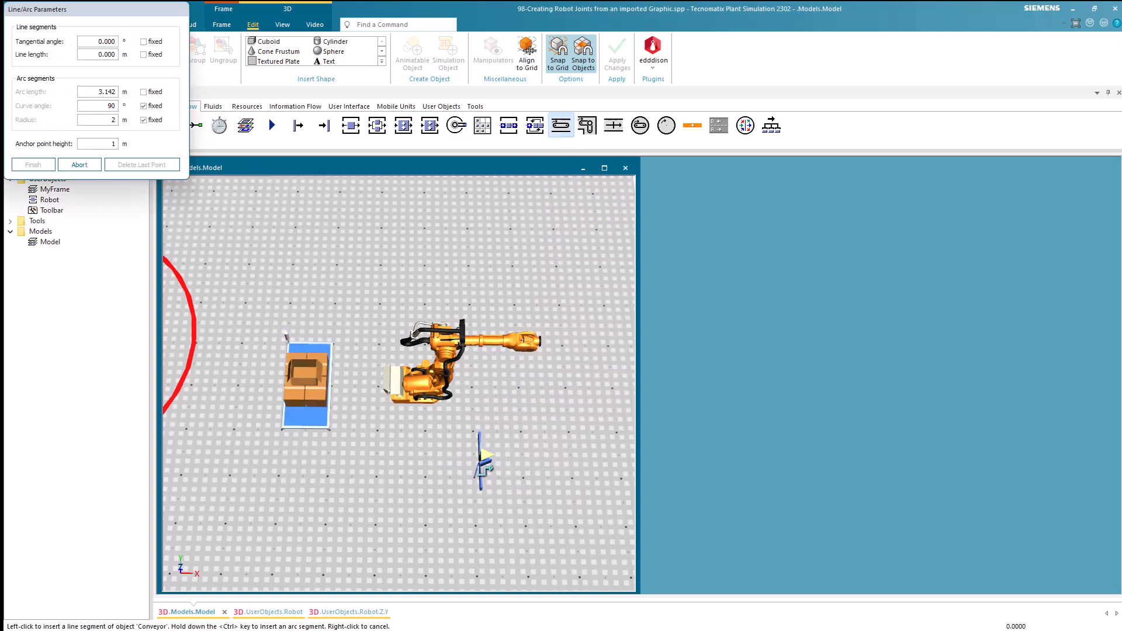
{"action": "left_click", "coordinate": [602, 481]}
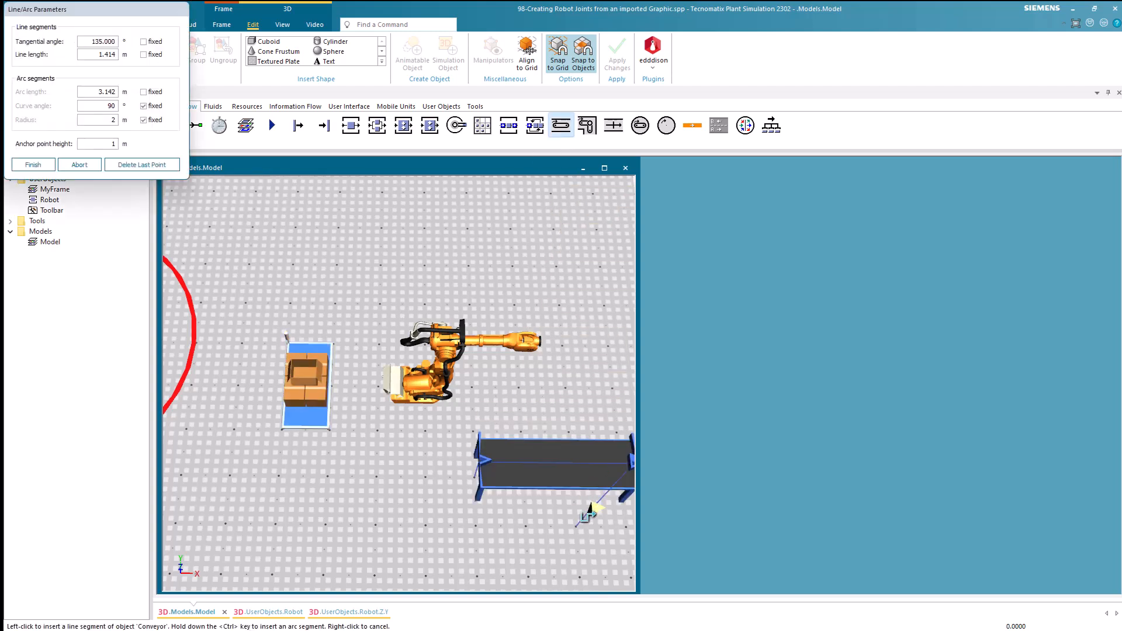
{"action": "right_click", "coordinate": [588, 514]}
Step: Connect the Source to the Robot and the Robot to the Conveyor with connectors
{"action": "left_click_drag", "start_coordinate": [577, 526], "coordinate": [520, 508]}
{"action": "left_click", "coordinate": [193, 125]}
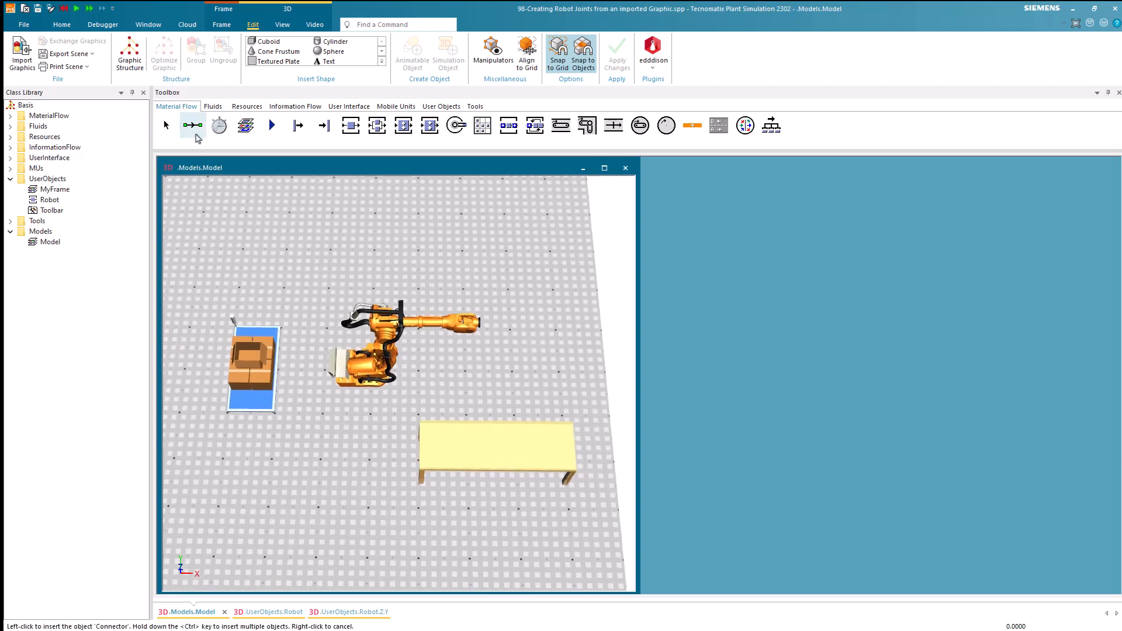
{"action": "left_click", "coordinate": [255, 353]}
{"action": "left_click", "coordinate": [357, 366], "text": "ctrl"}
{"action": "left_click", "coordinate": [442, 441], "text": "ctrl"}
{"action": "right_click", "coordinate": [490, 380]}
Step: Run the simulation to watch the Robot transfer parts from the Source to the Conveyor, and reset the model
{"action": "right_click_drag", "start_coordinate": [491, 378], "coordinate": [492, 343]}
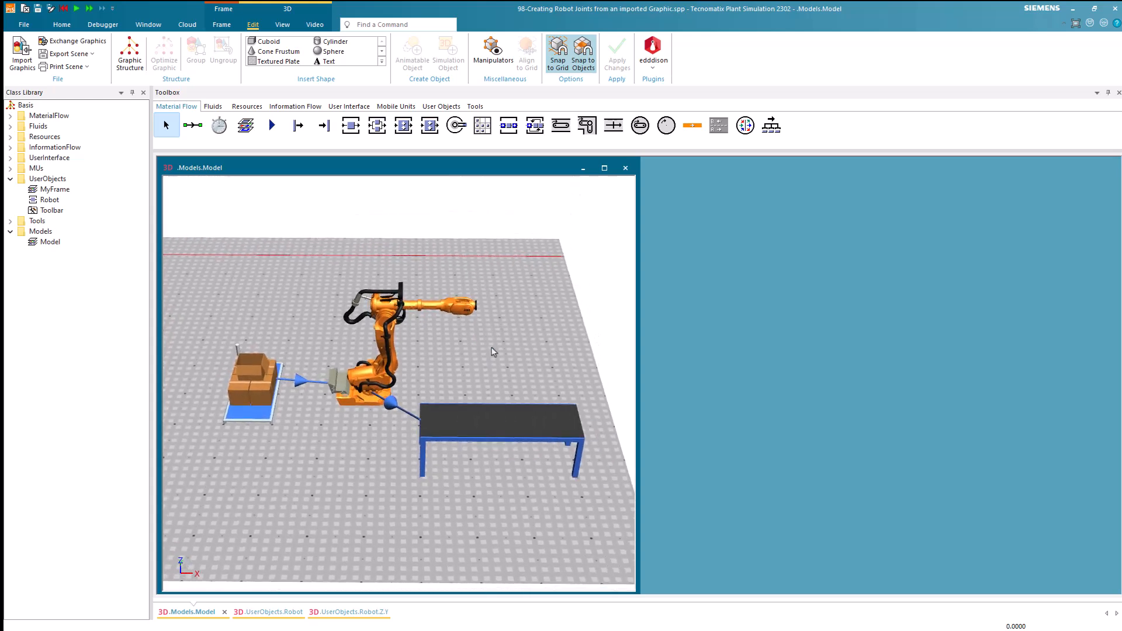
{"action": "right_click", "coordinate": [492, 346]}
{"action": "left_click", "coordinate": [512, 329]}
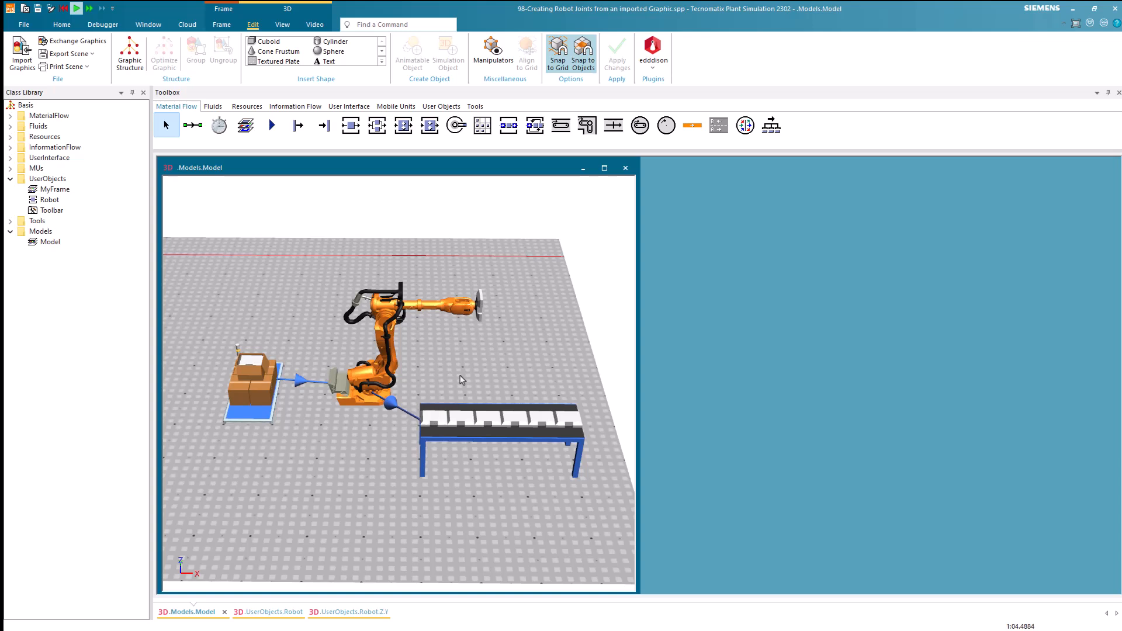
{"action": "right_click", "coordinate": [462, 380]}
{"action": "left_click", "coordinate": [468, 358]}
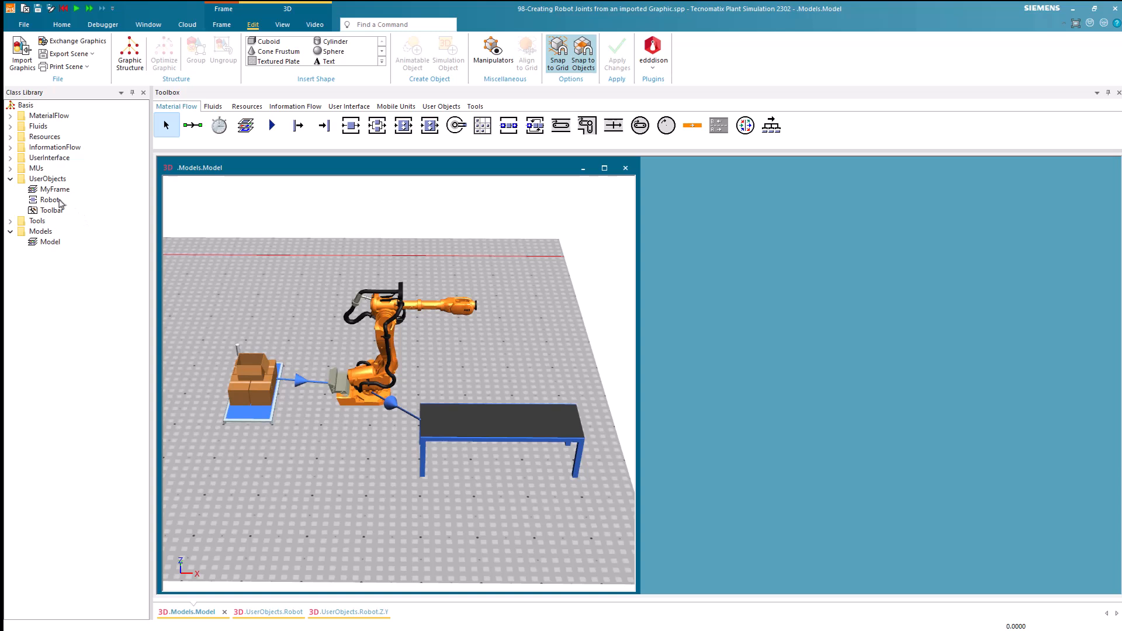
{"action": "right_click", "coordinate": [57, 203]}
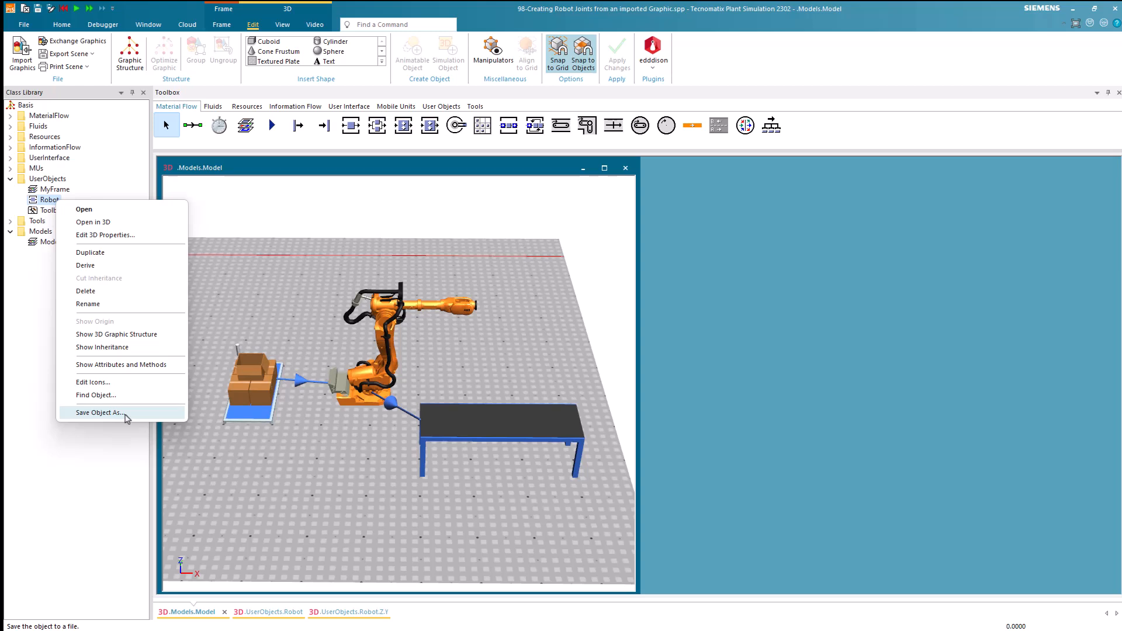
{"action": "left_click", "coordinate": [246, 456]}
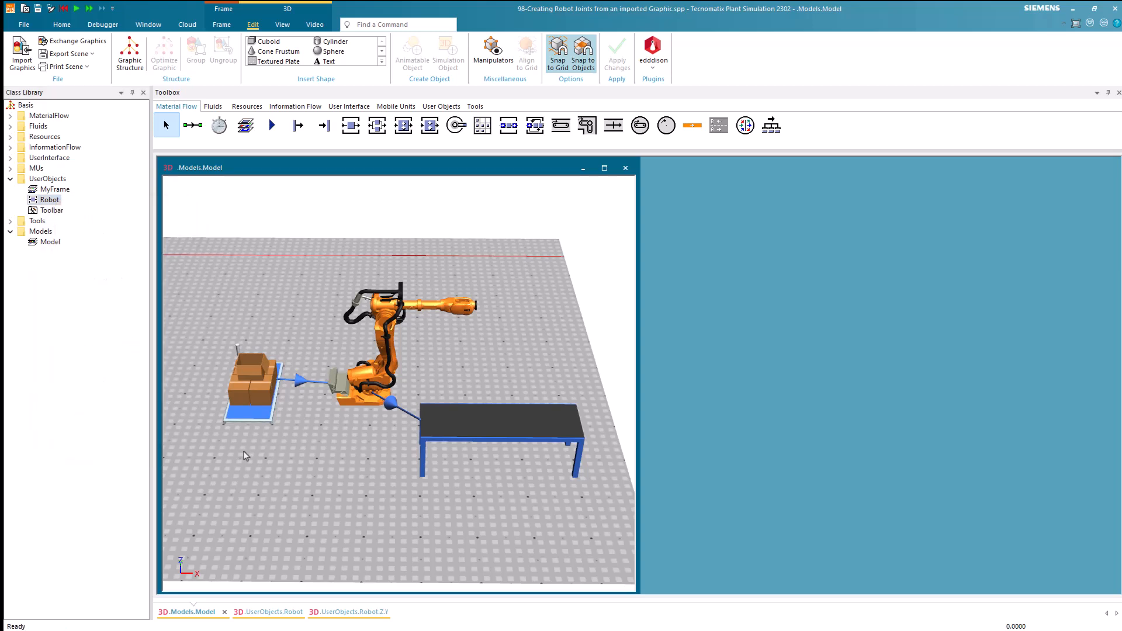